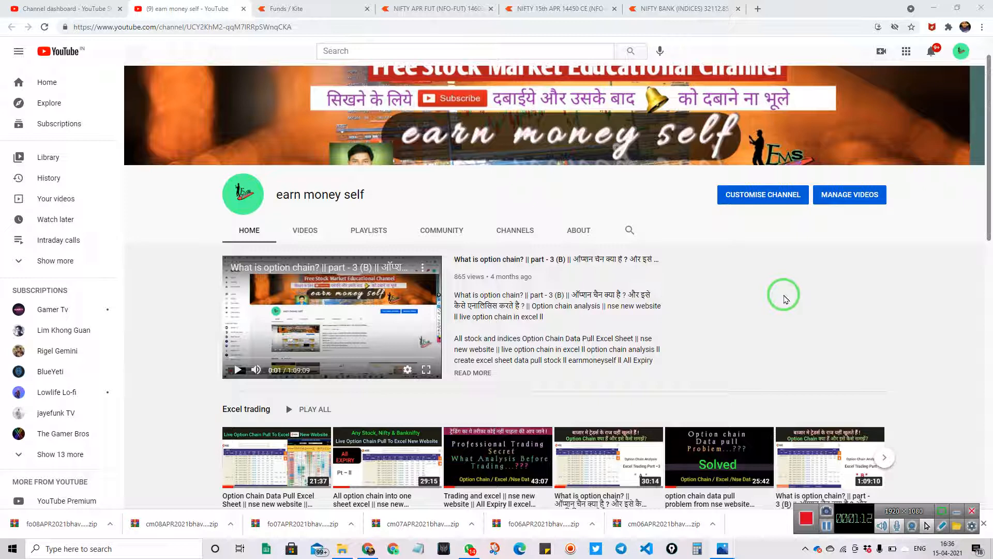
- Switch to WhatsApp, look through the list of recent chats, and minimize its window
left_click(473, 550)
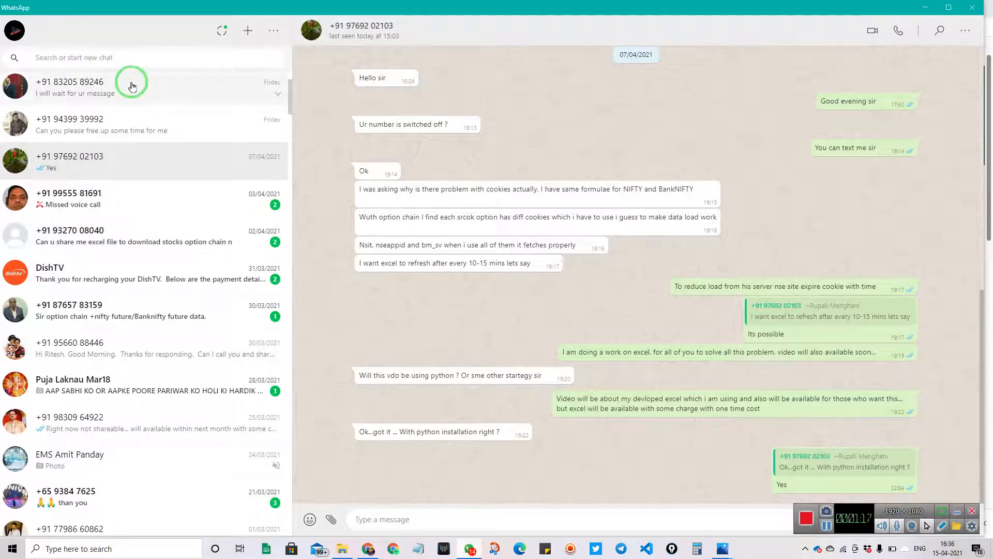
scroll(134, 217, "down", 1)
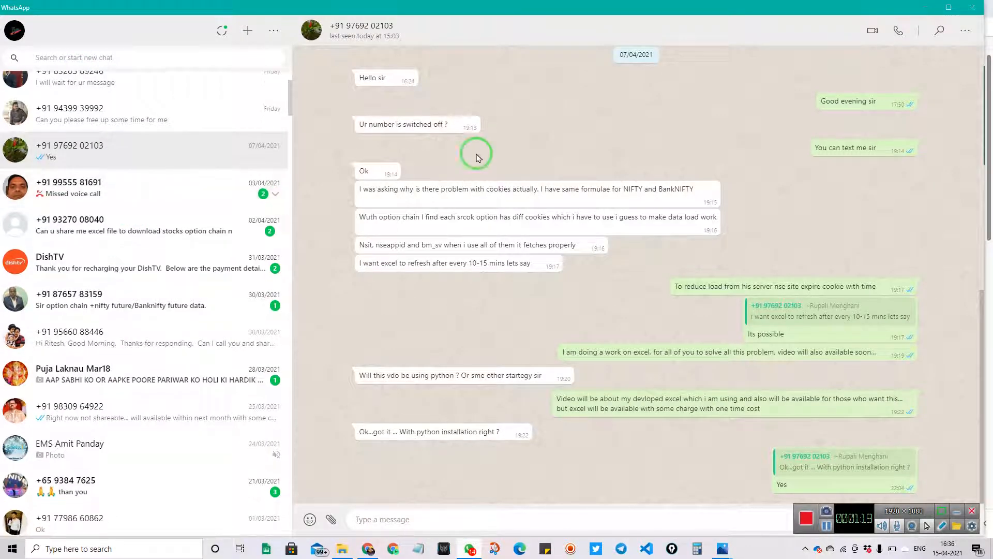
scroll(208, 202, "down", 1)
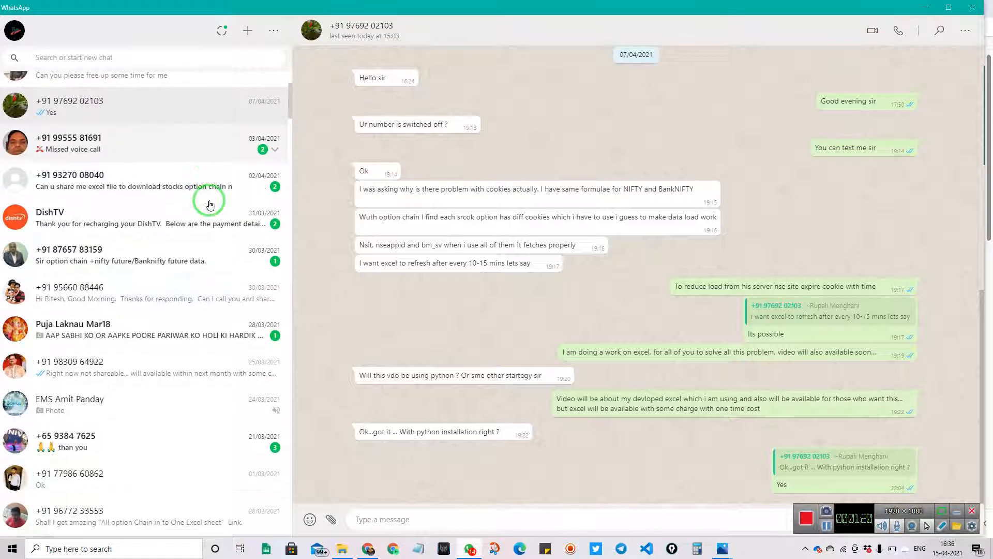
scroll(145, 404, "down", 3)
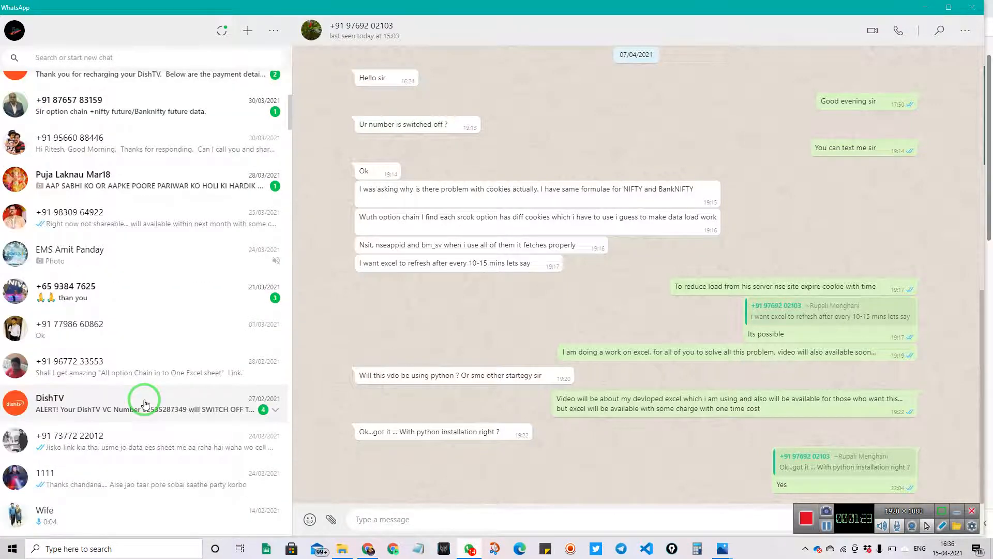
scroll(145, 403, "up", 7)
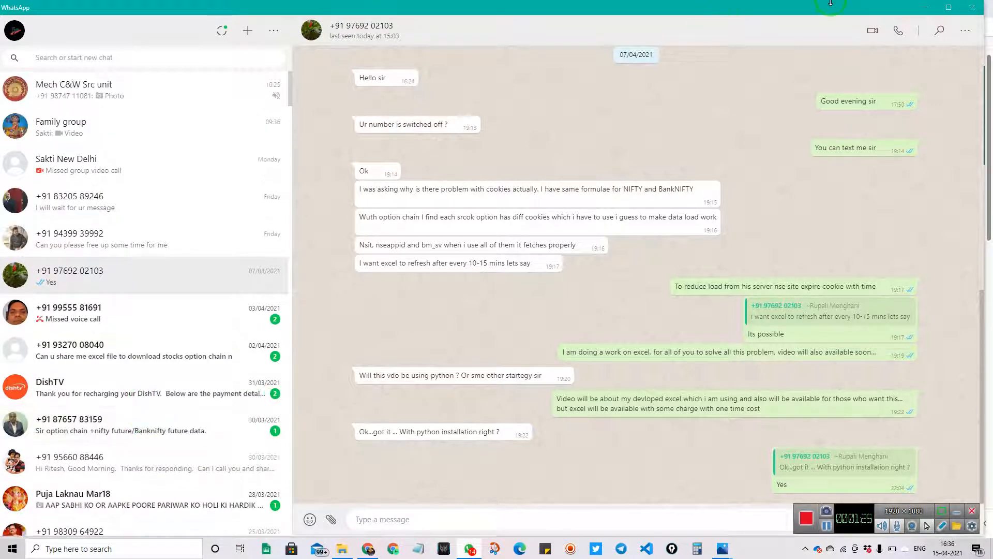
left_click(923, 11)
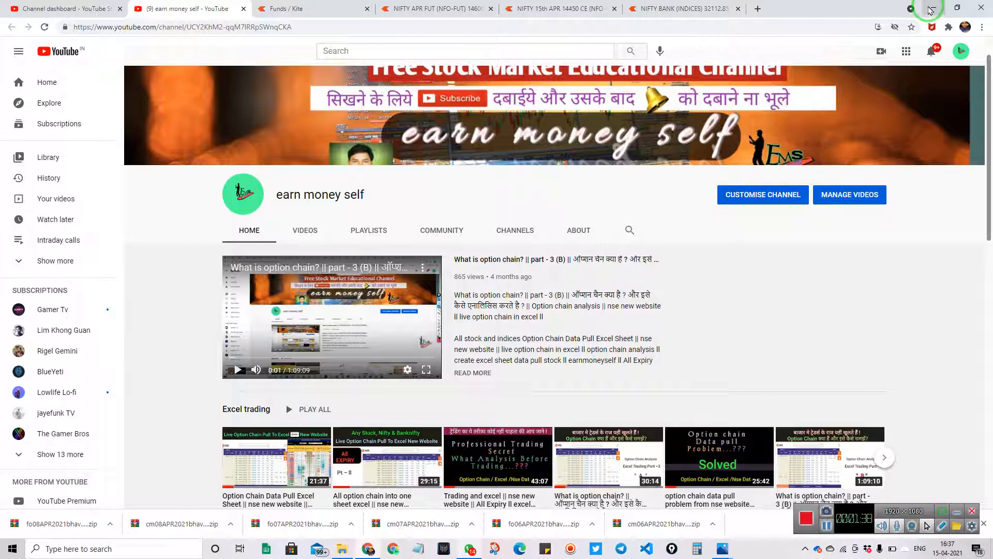
- Minimize the browser, examine the beneficiary and remitter details in the open payment receipt photo up close, and close the photo
left_click(931, 10)
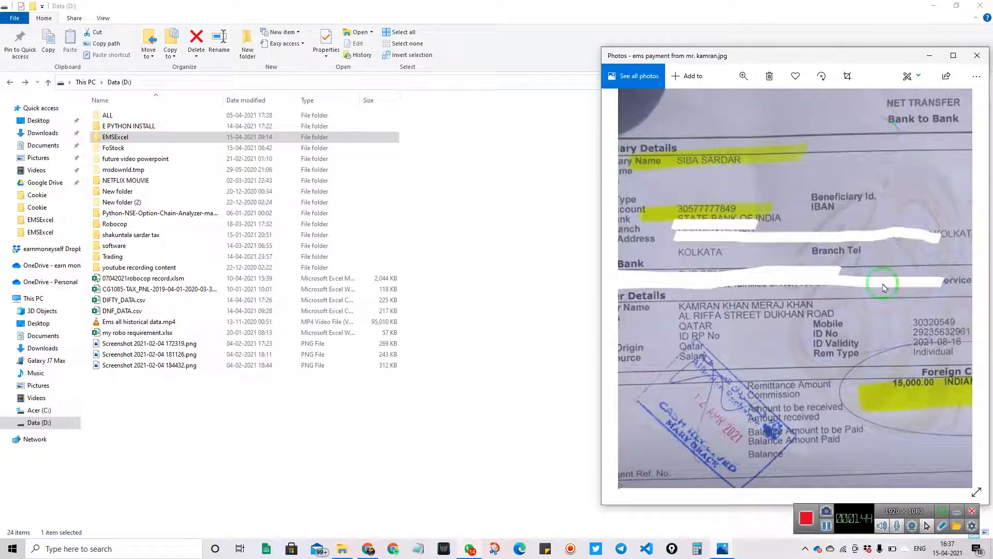
scroll(884, 288, "up", 2)
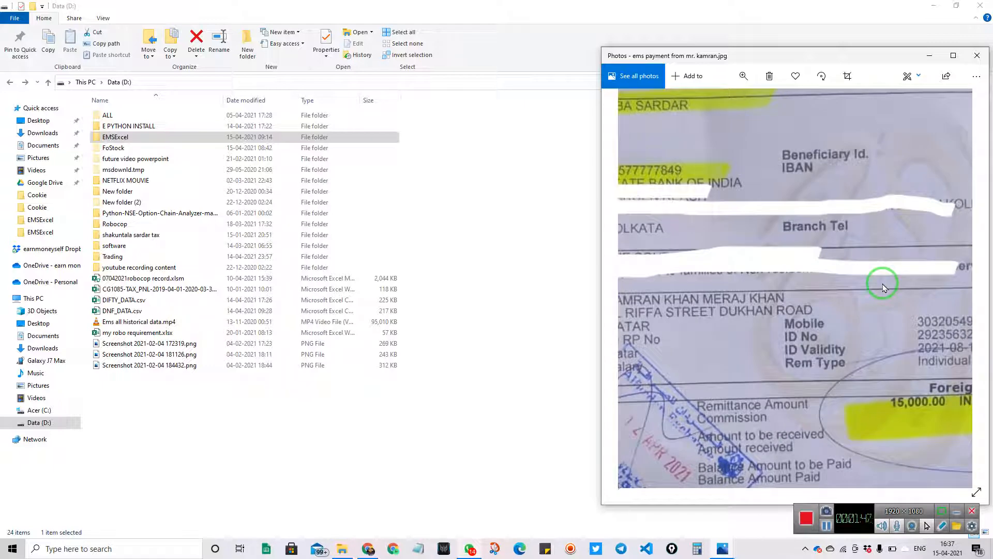
left_click_drag(705, 255, 903, 275)
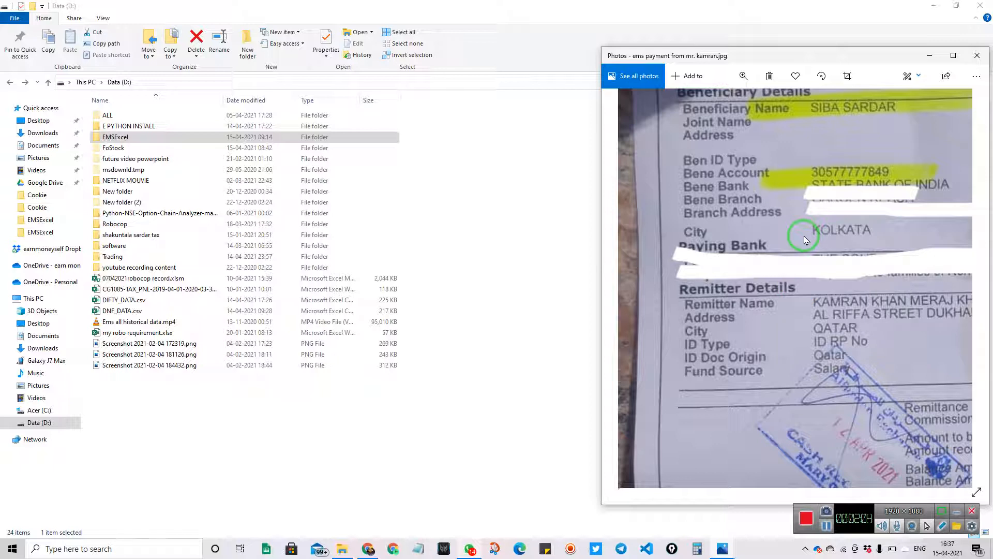
left_click(976, 55)
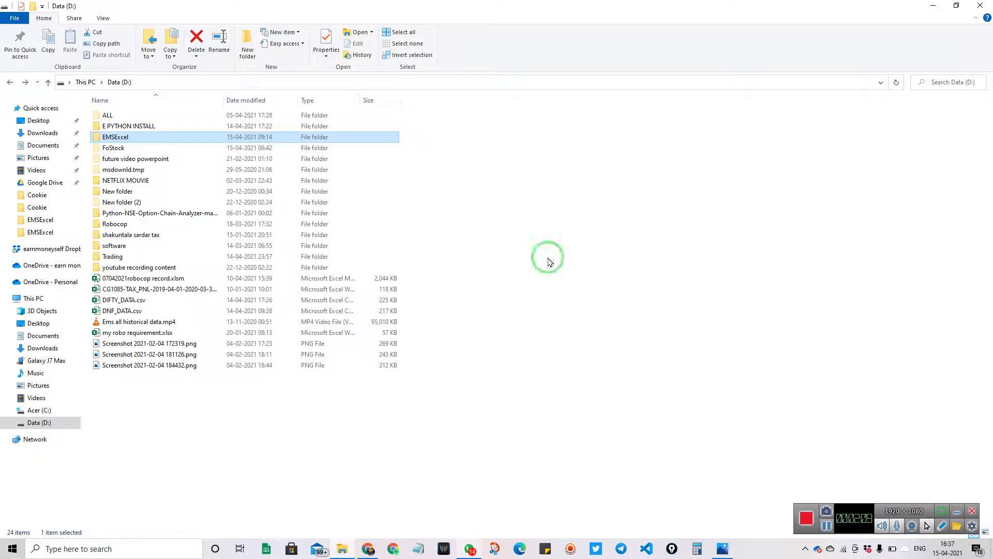
- Run EmsExcel.bat from the EMSExcel folder on drive D and update the external links of the LiveOIDataEMS.xlsm workbook
left_click(121, 140)
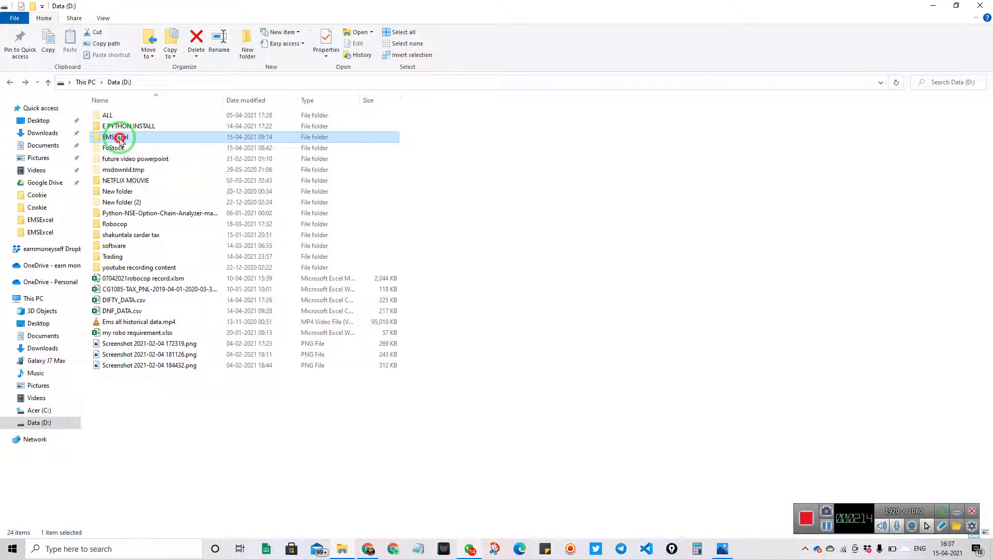
double_click(121, 139)
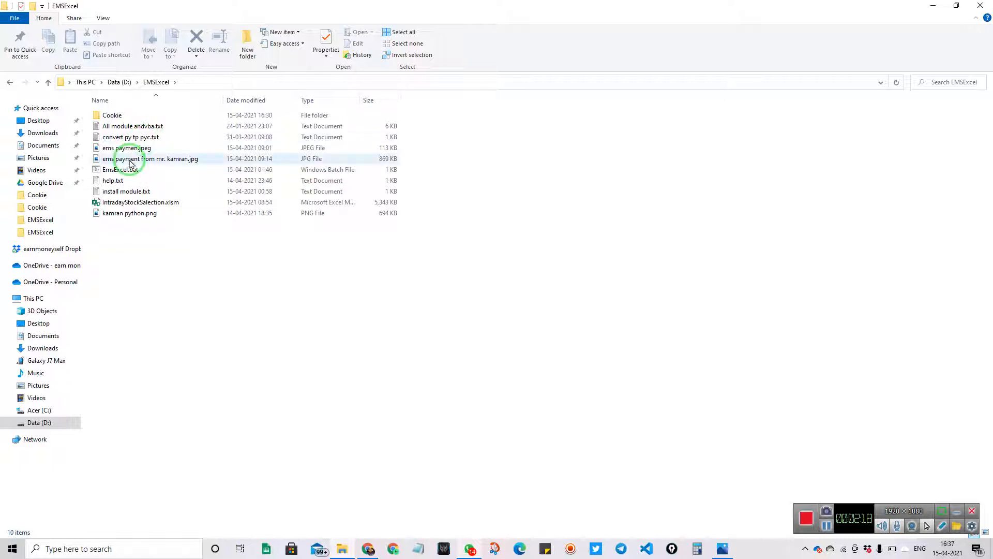
left_click(11, 83)
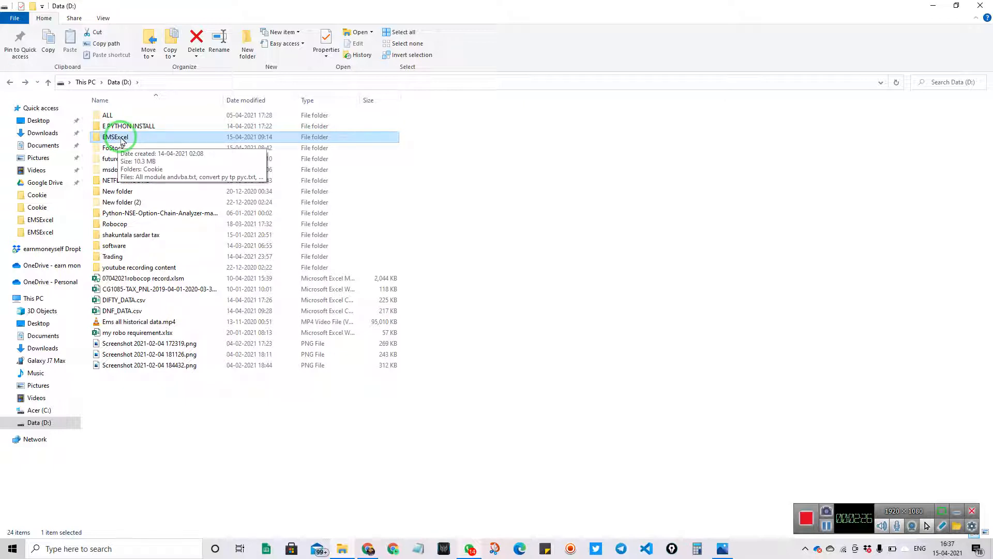
double_click(123, 140)
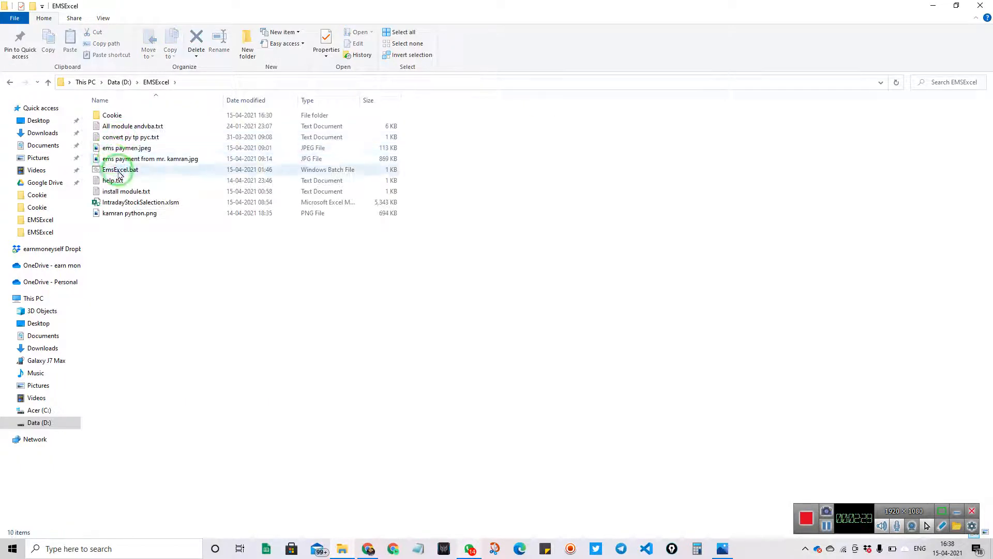
double_click(118, 171)
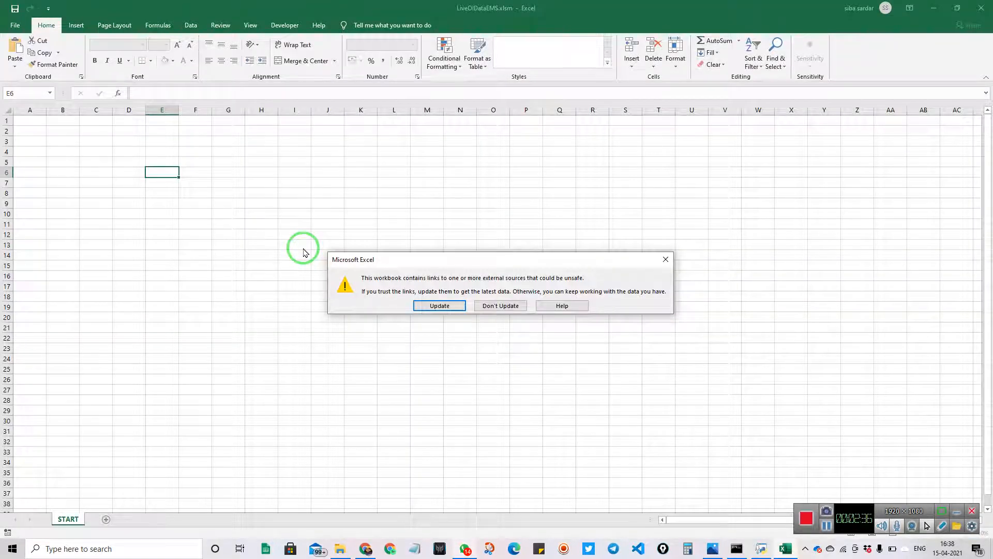
left_click(441, 309)
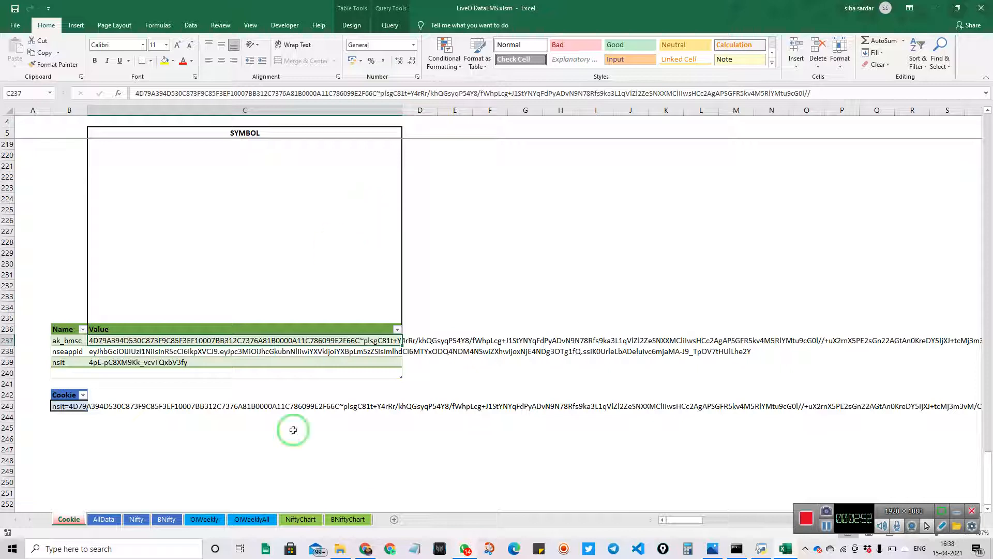
- Check the EMSExcel folder and the batch file's command window, and return to an empty cell on the workbook's Cookie sheet
left_click(342, 548)
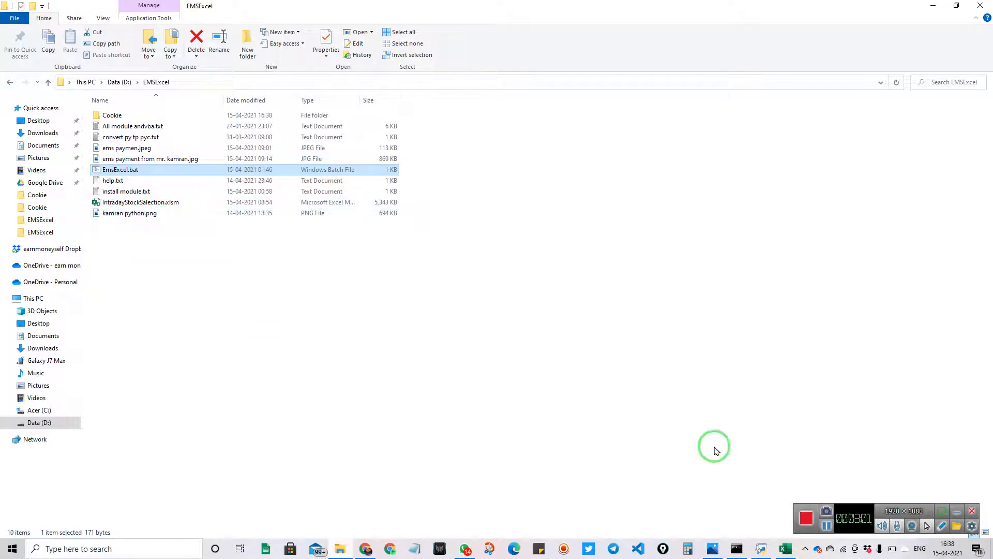
left_click(737, 549)
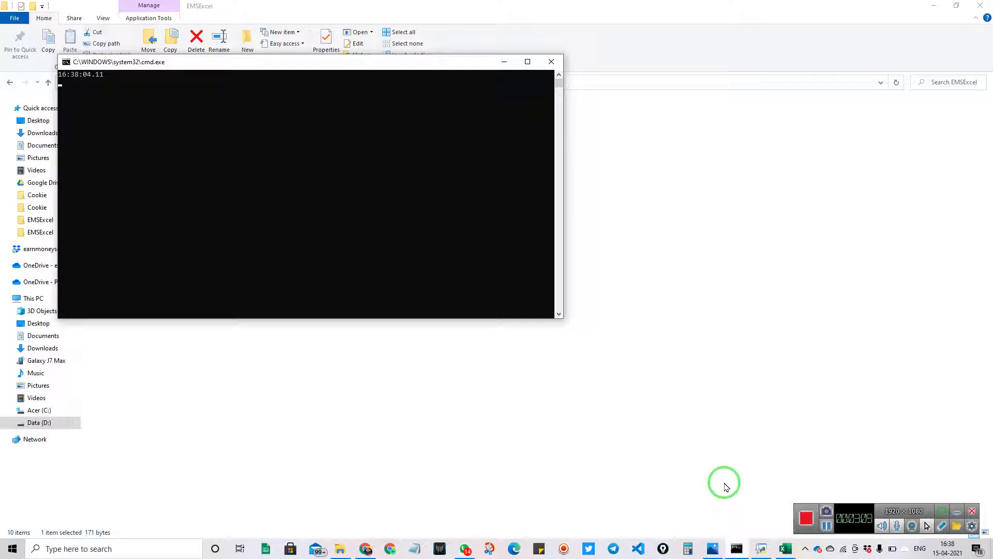
mouse_move(785, 546)
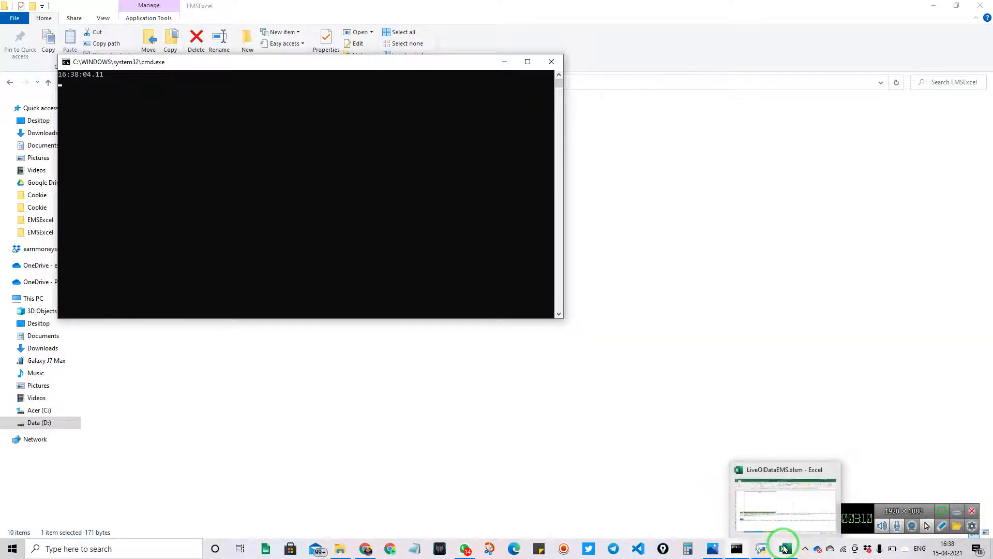
left_click(785, 520)
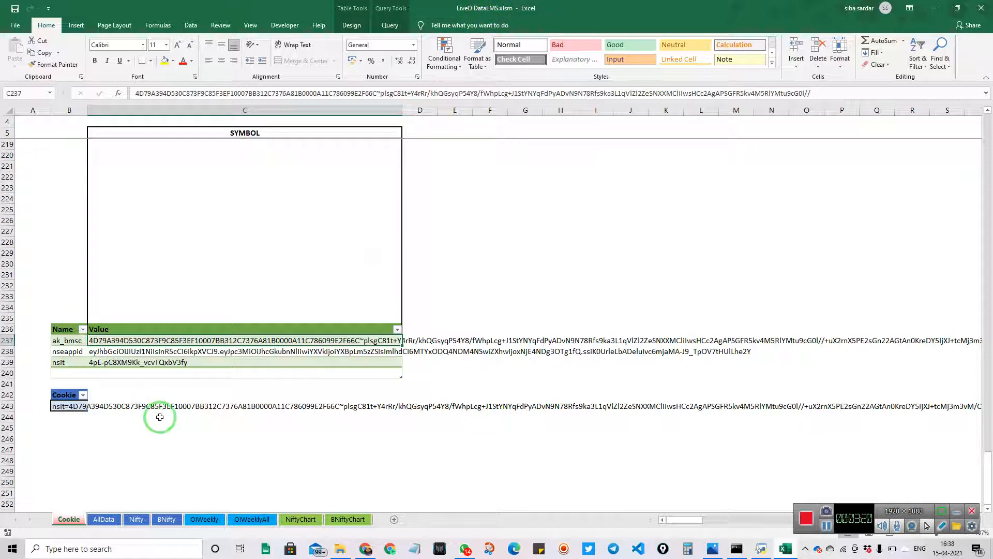
left_click(583, 210)
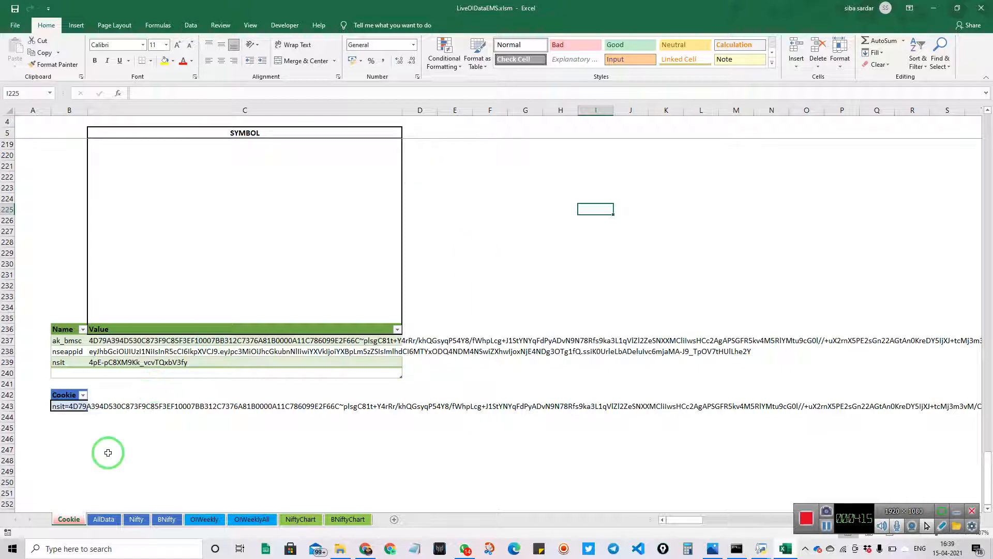
- Review the AllData, Nifty, OIWeekly, OIWeeklyAll, NiftyChart and BNiftyChart sheets in turn
left_click(104, 519)
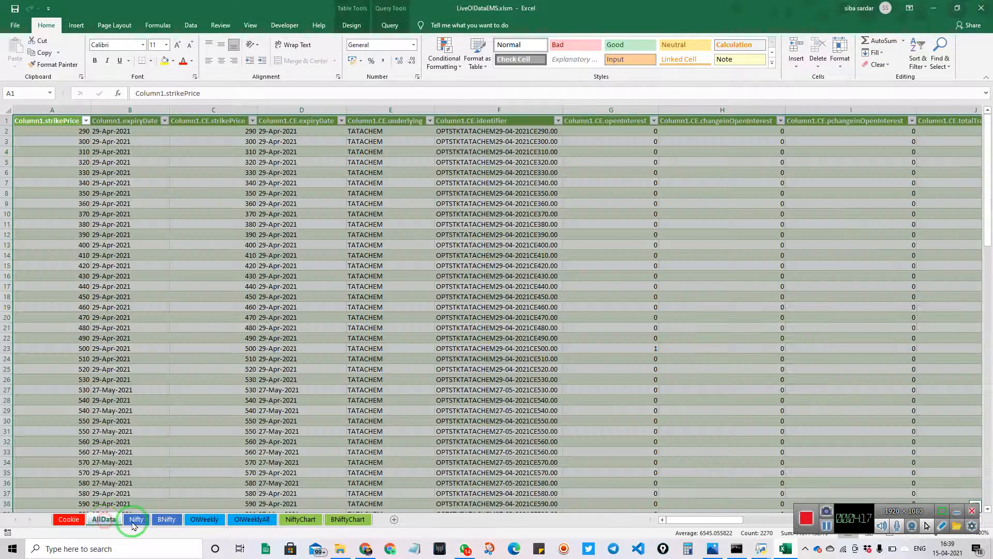
left_click(143, 523)
left_click(212, 519)
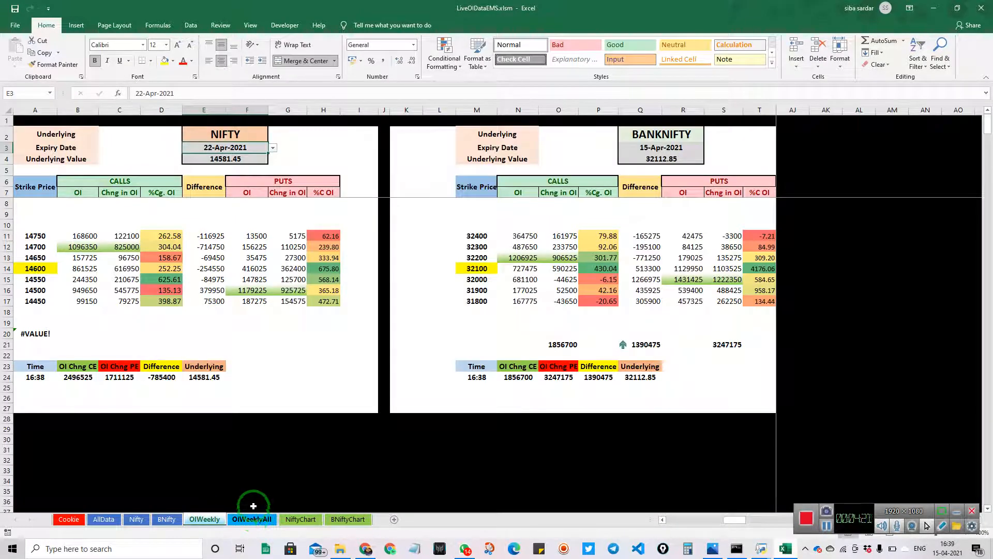
left_click(264, 520)
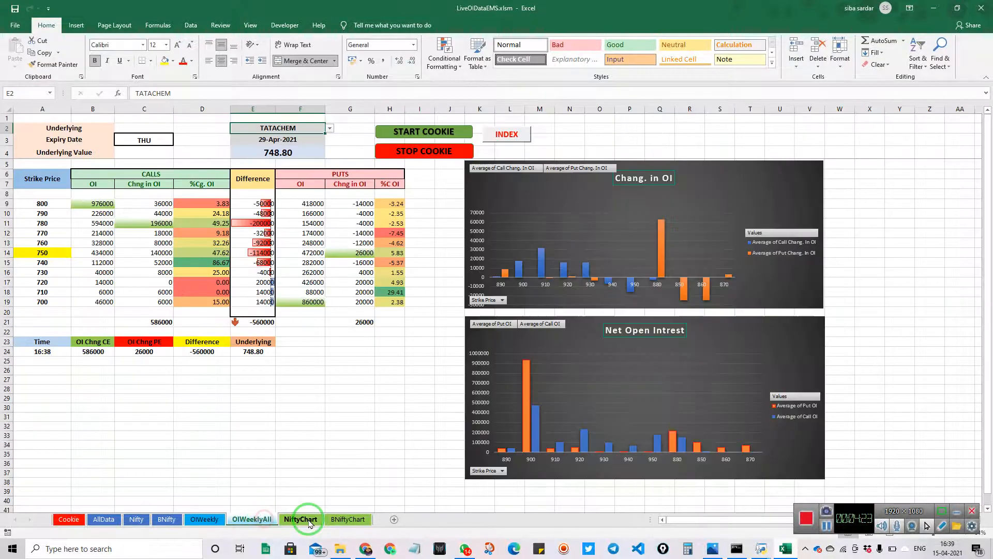
left_click(302, 520)
left_click(336, 522)
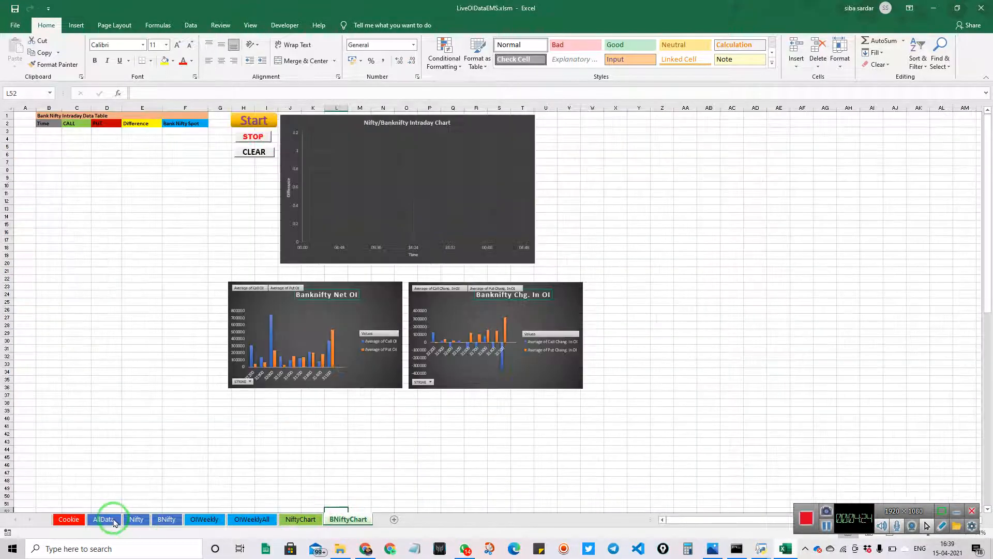
- Compare the raw option data on the AllData, Nifty and BNifty sheets
left_click(105, 520)
left_click(133, 521)
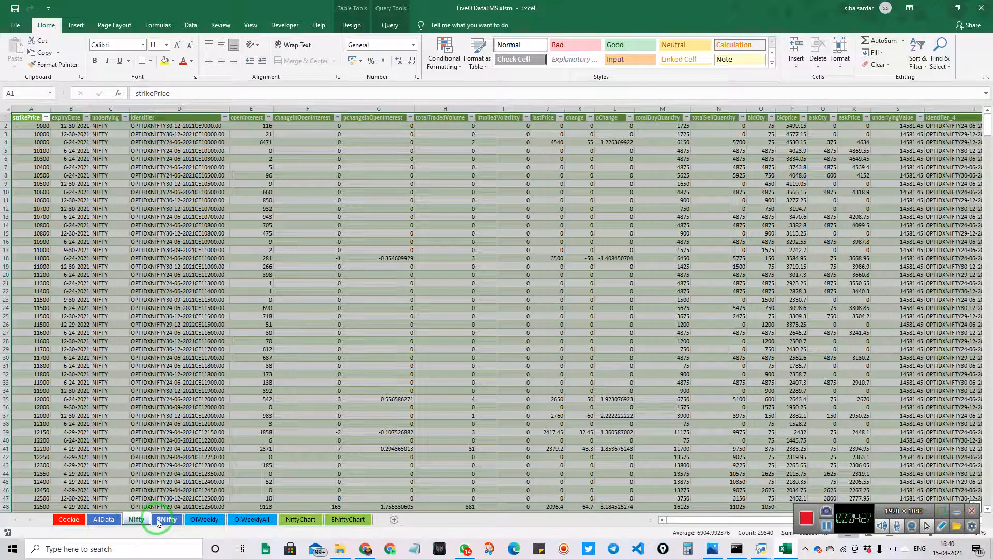
left_click(165, 519)
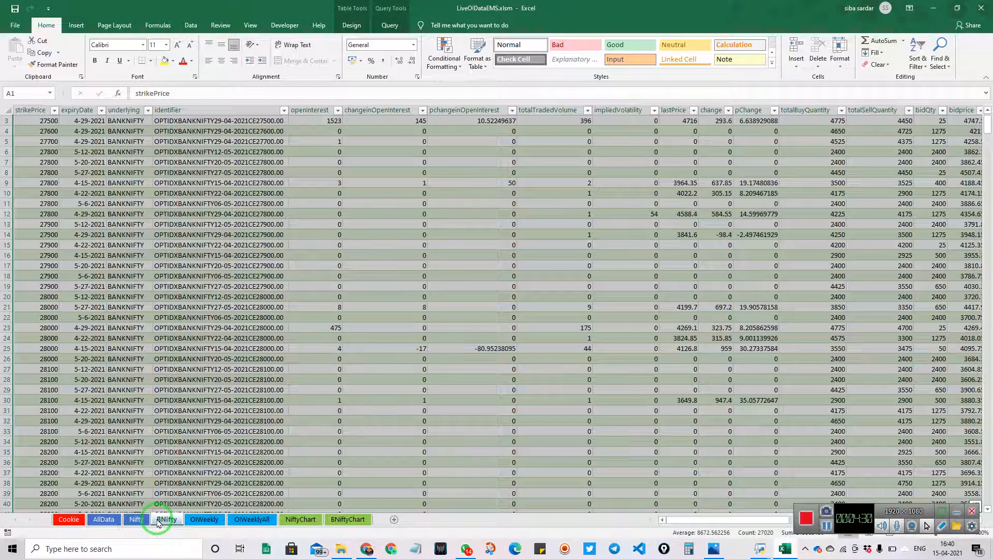
left_click(136, 520)
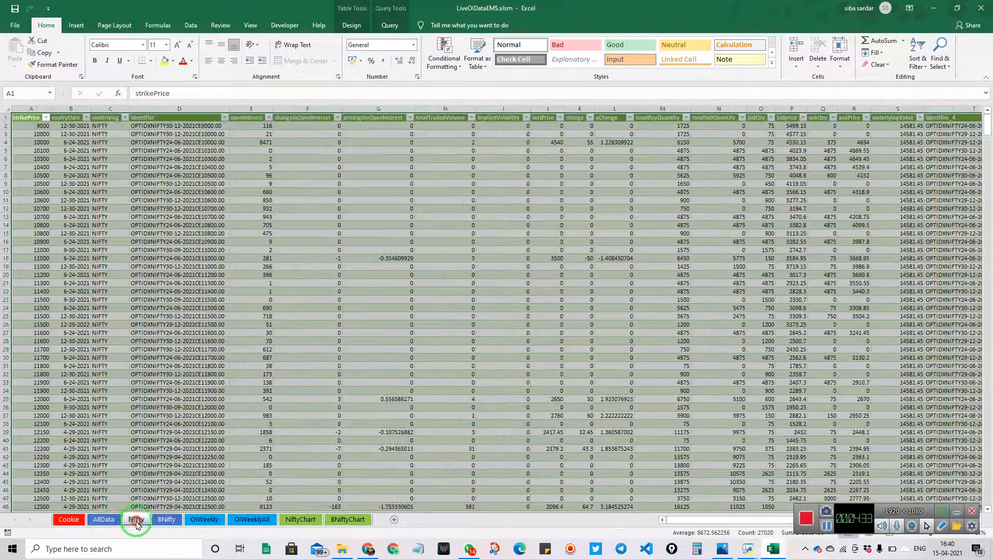
left_click(106, 521)
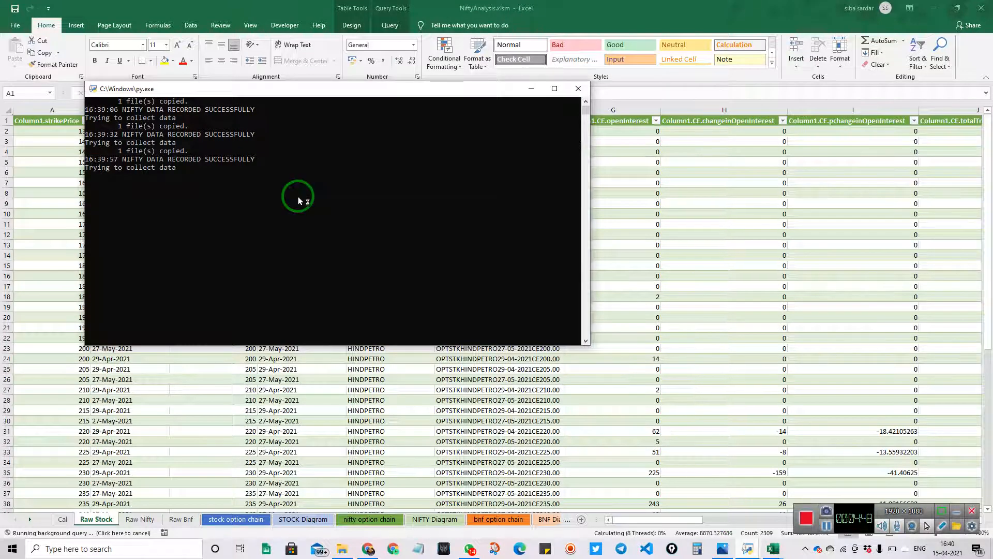
- Minimize the Python console window and switch from NiftyAnalysis.xlsm back to the LiveOIDataEMS.xlsm workbook
left_click(532, 90)
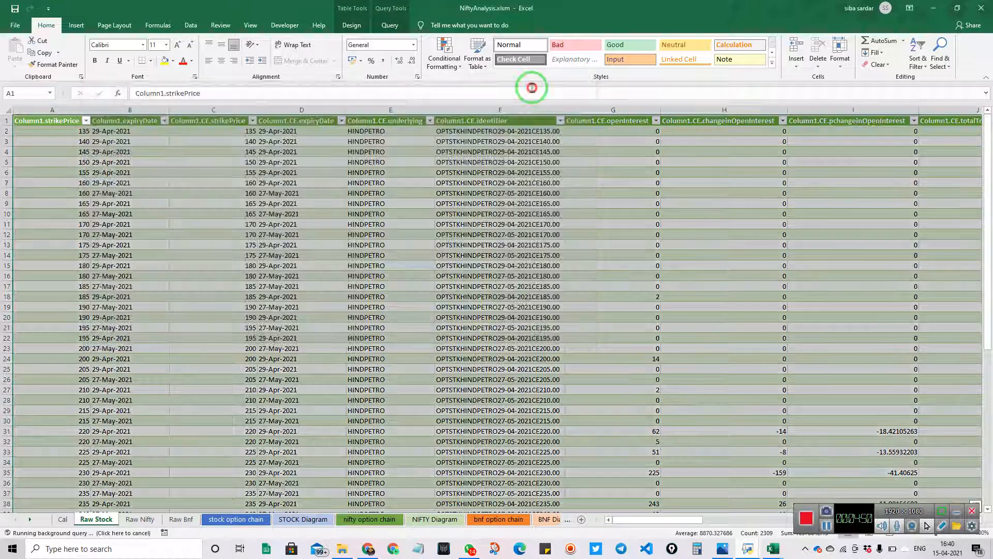
mouse_move(774, 550)
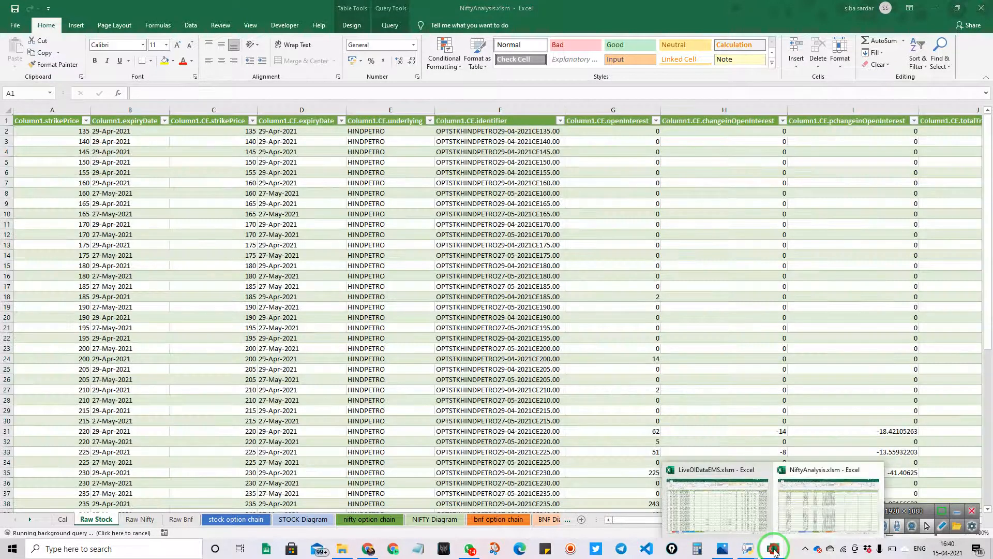
left_click(728, 517)
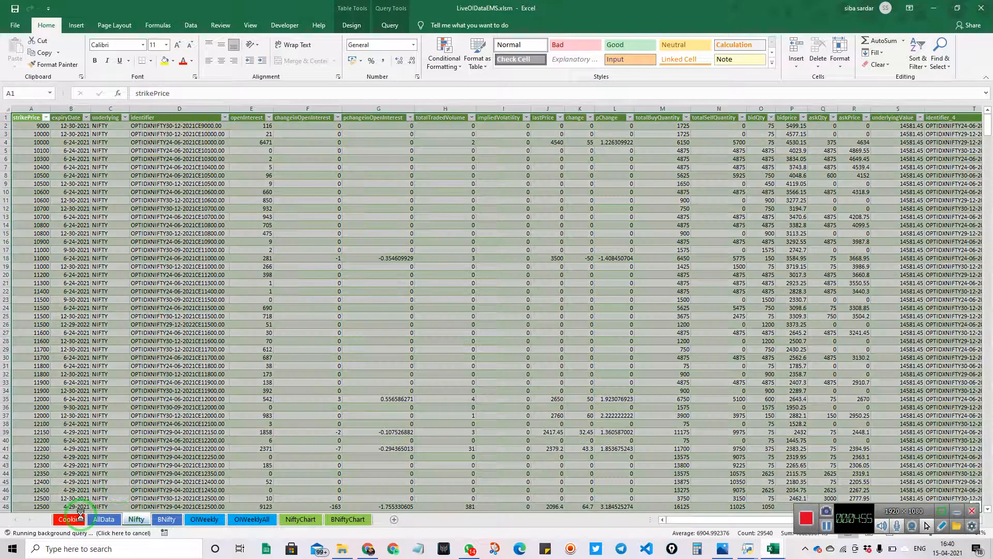
- Inspect the Nifty, AllData and BNifty sheets again while the background query is running
left_click(140, 519)
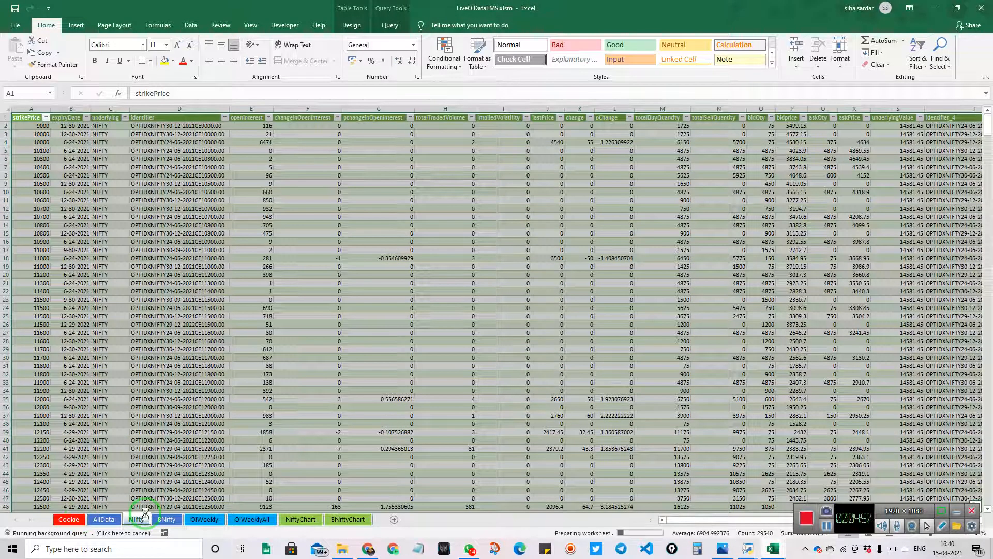
left_click(104, 520)
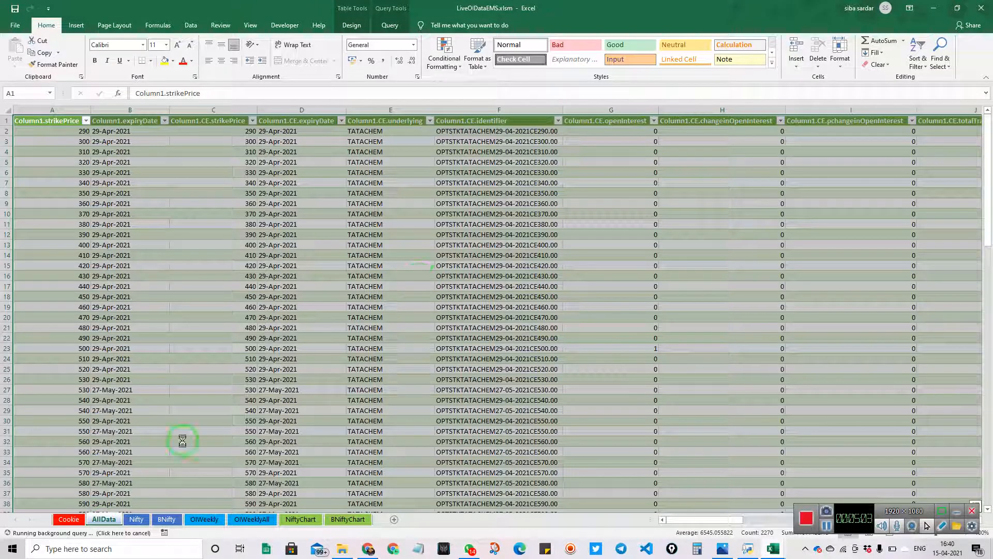
left_click(139, 519)
left_click(170, 522)
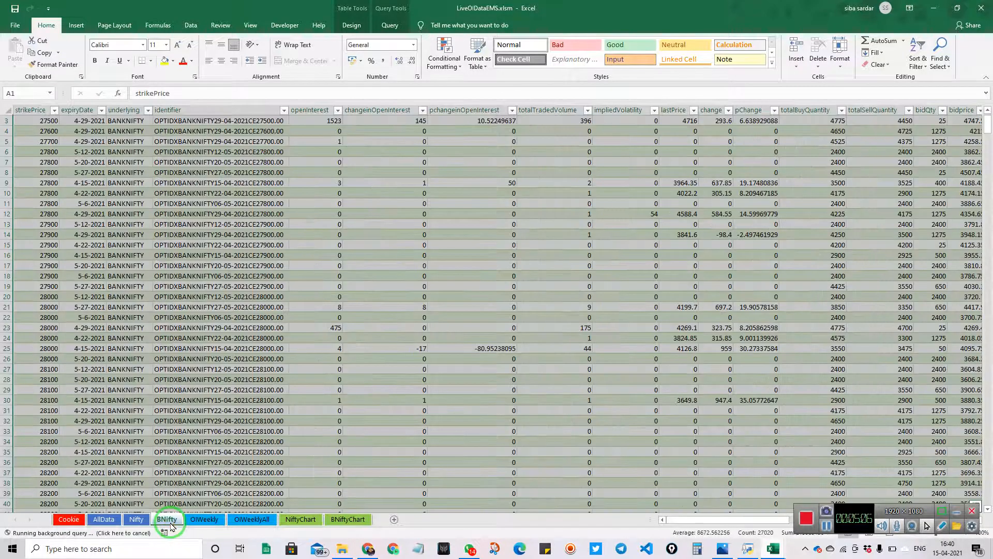
- Set the NIFTY expiry date on the OIWeekly sheet to 15-Apr-2021
left_click(206, 520)
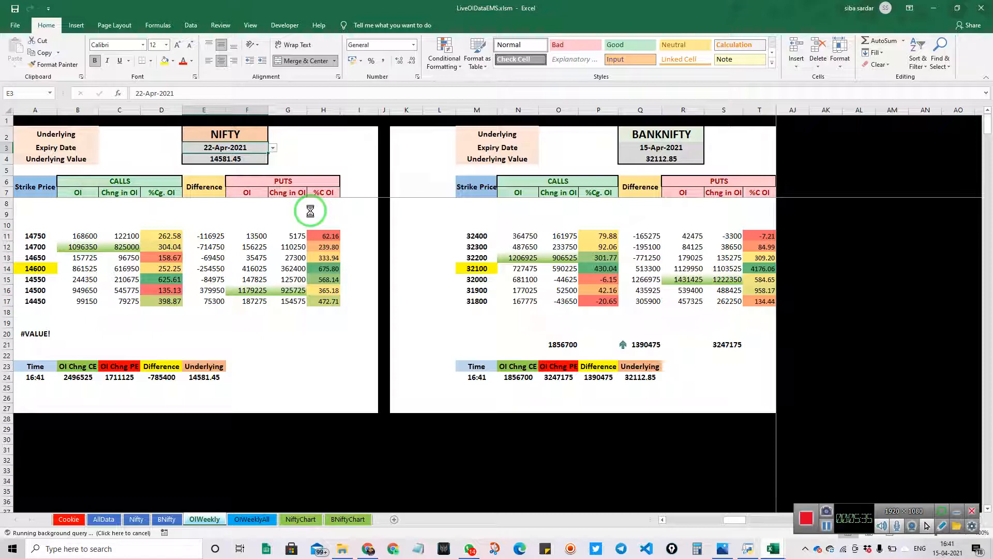
left_click(273, 149)
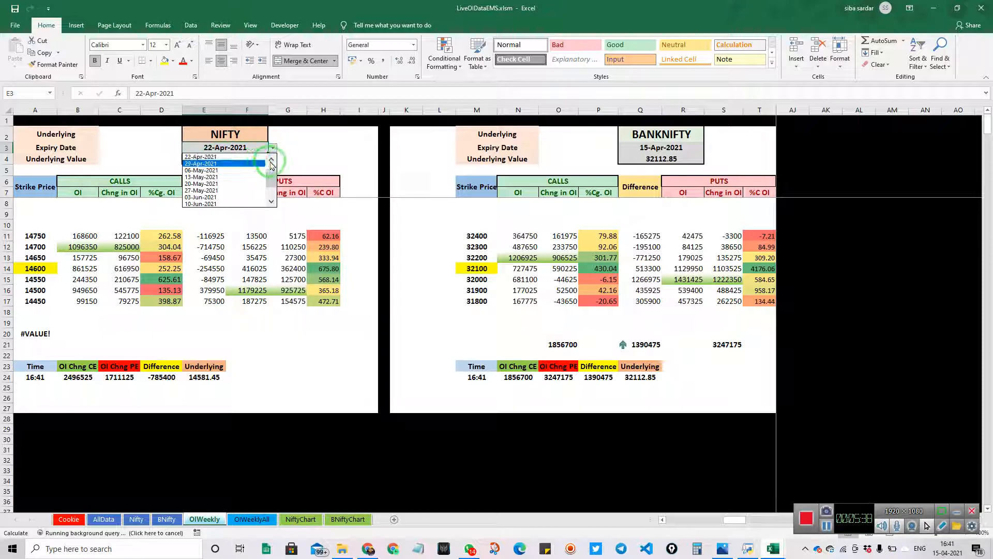
left_click(271, 158)
left_click(200, 157)
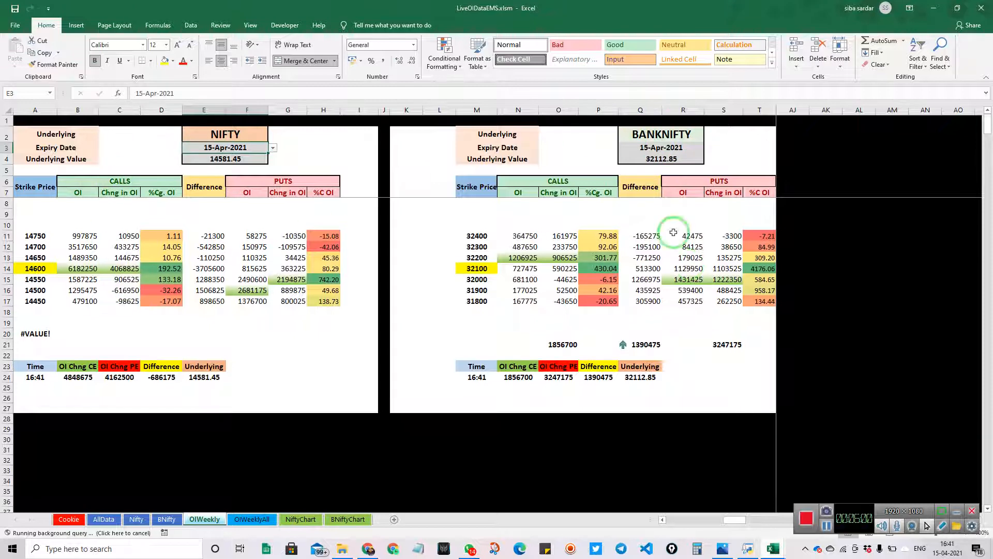
- Set the BANKNIFTY expiry date on the OIWeekly sheet to 22-Apr-2021
left_click(659, 147)
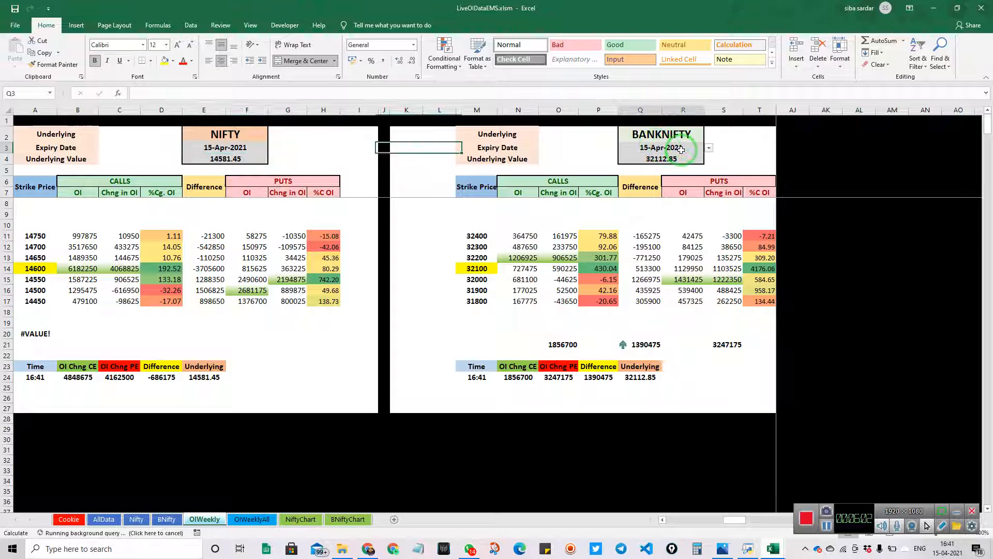
left_click(710, 149)
left_click(629, 162)
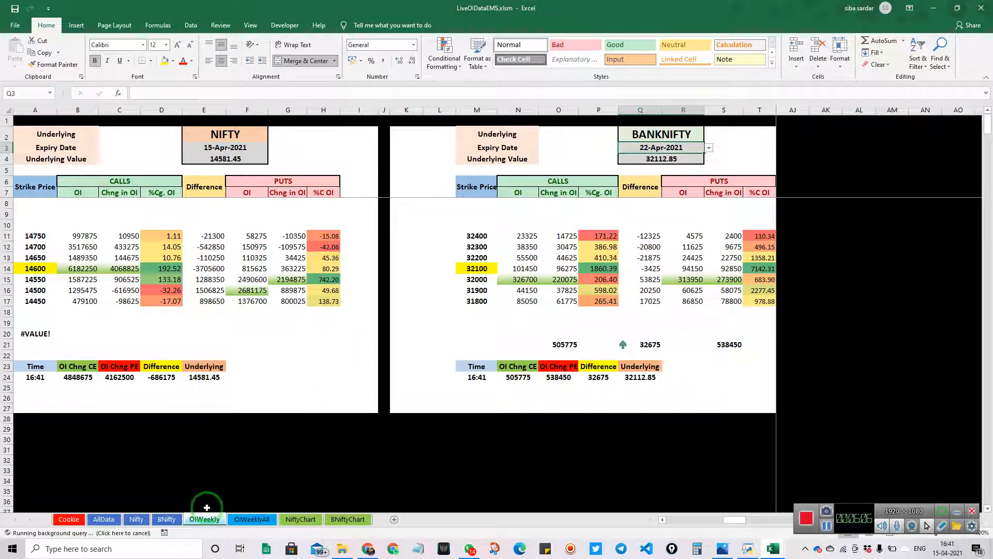
- Choose TATACONSUM as the underlying on the OIWeeklyAll sheet
left_click(252, 520)
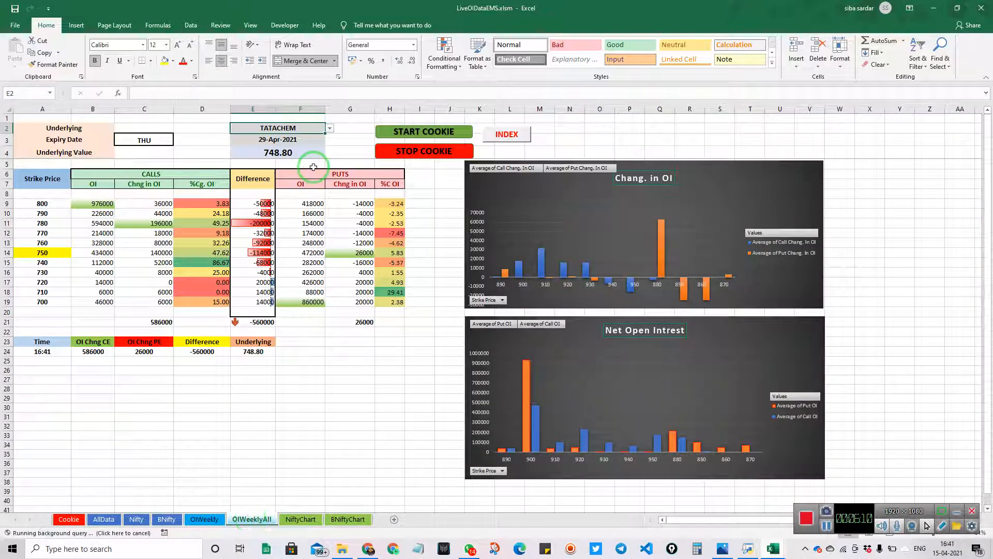
left_click(331, 129)
left_click(259, 143)
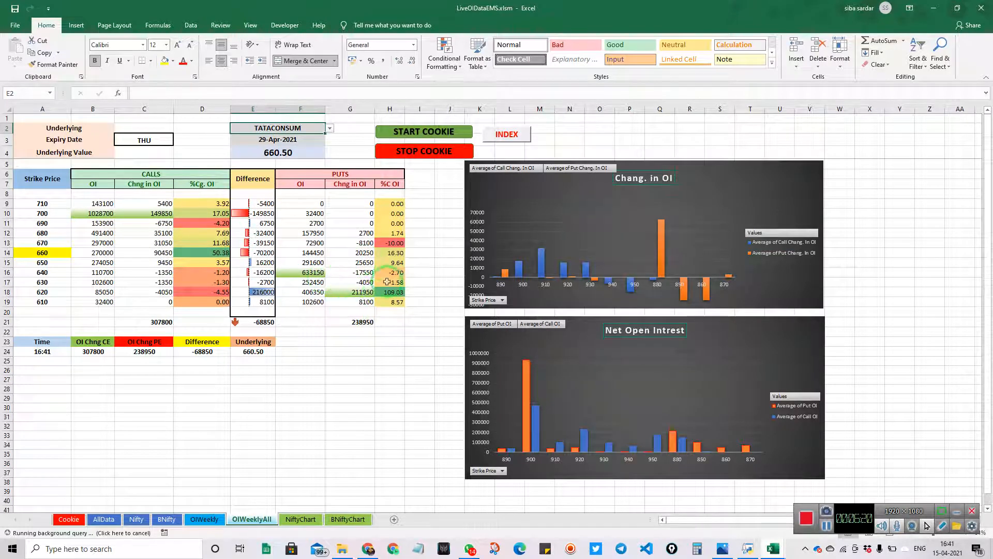
- Check the running Python console, start the cookie script from the OIWeeklyAll sheet and minimize the console it opens
left_click(749, 548)
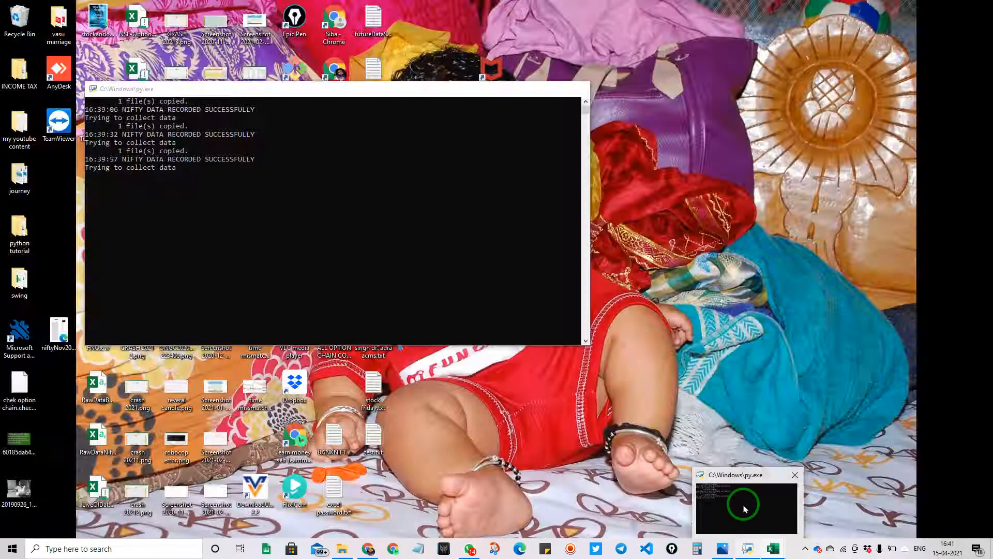
mouse_move(745, 532)
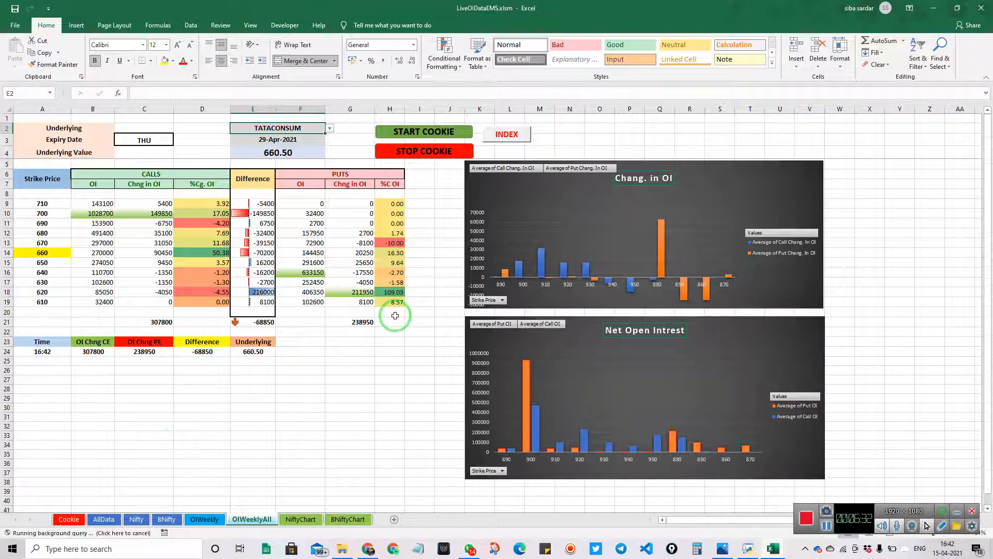
left_click(426, 131)
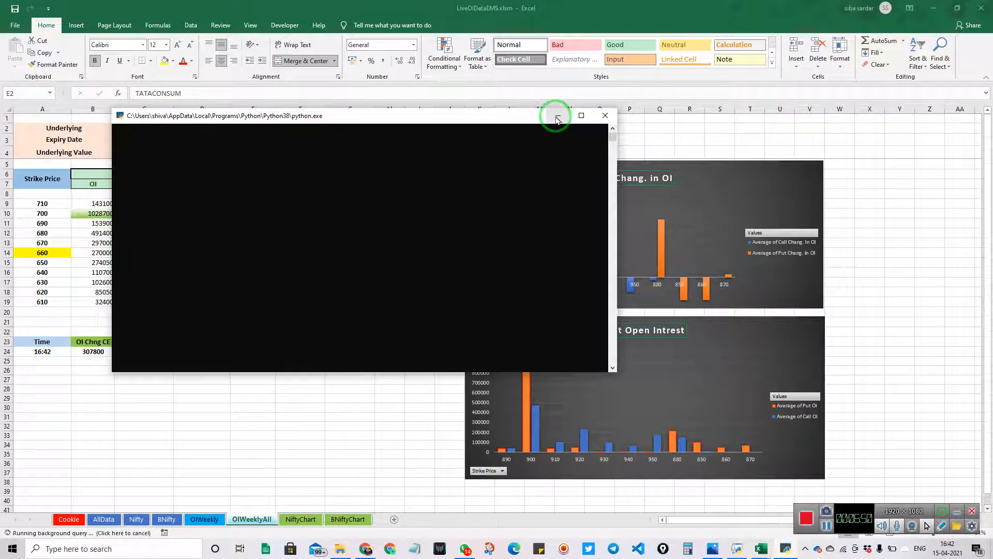
left_click(553, 114)
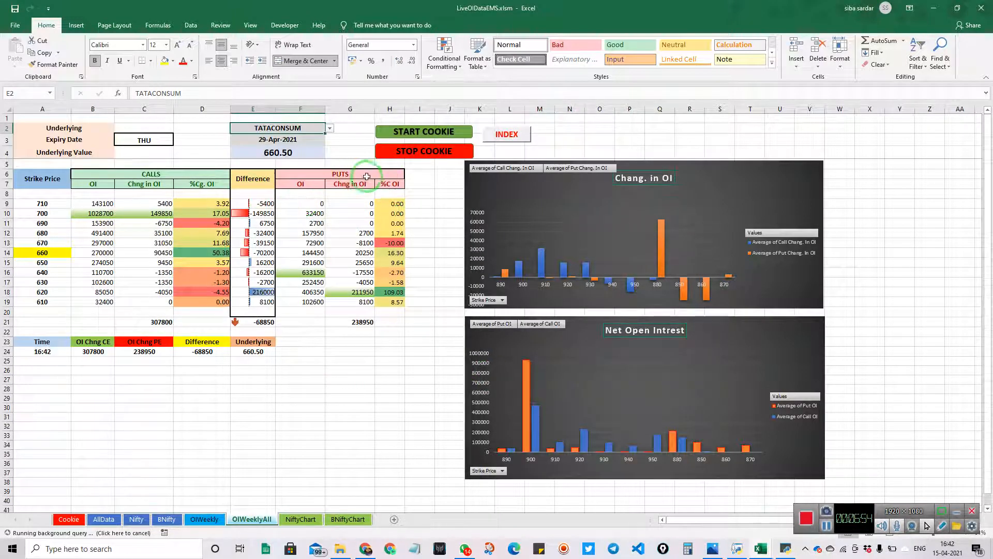
- Change the underlying on the OIWeeklyAll sheet to SBILIFE
left_click(329, 129)
left_click(328, 137)
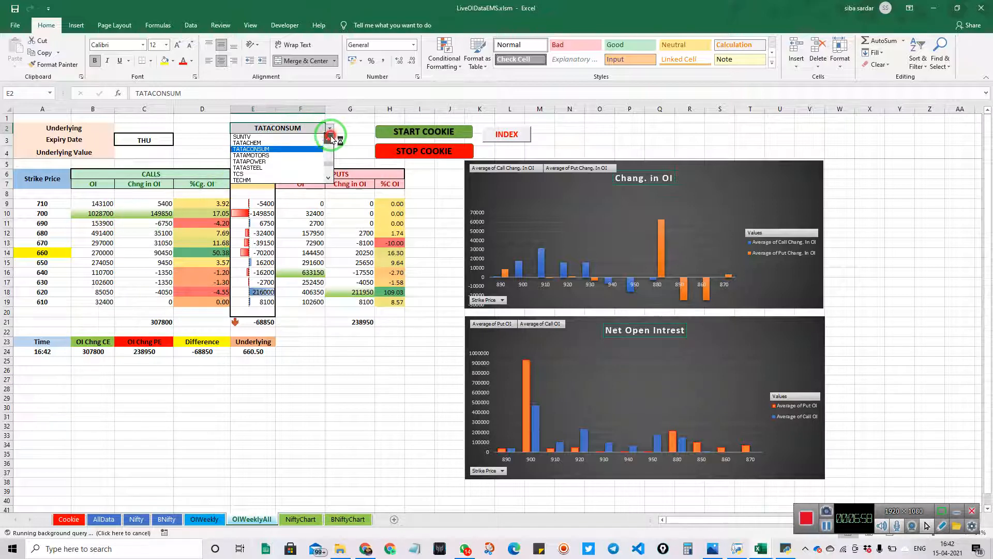
left_click(239, 144)
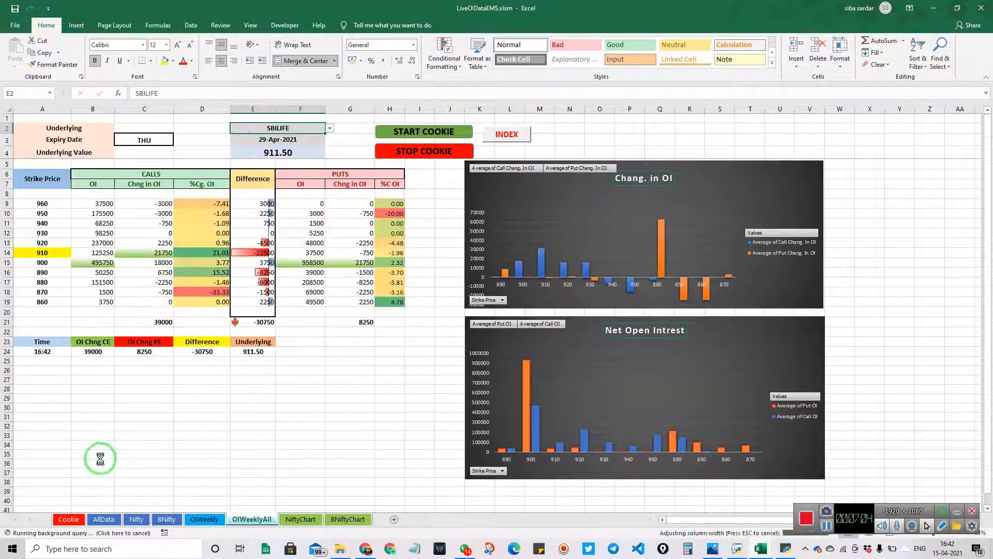
- Examine the stock entries in the SYMBOL column of the Cookie sheet
left_click(54, 513)
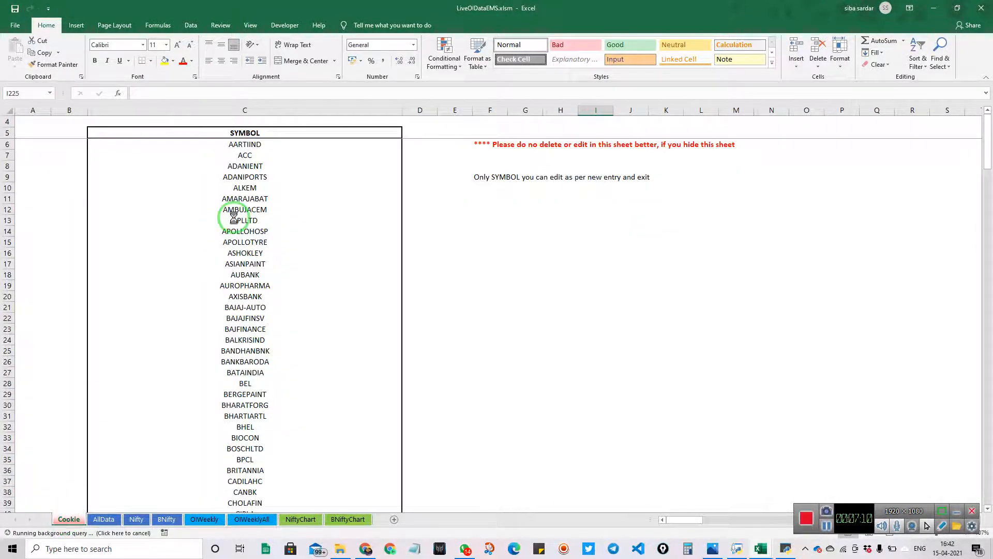
left_click(248, 144)
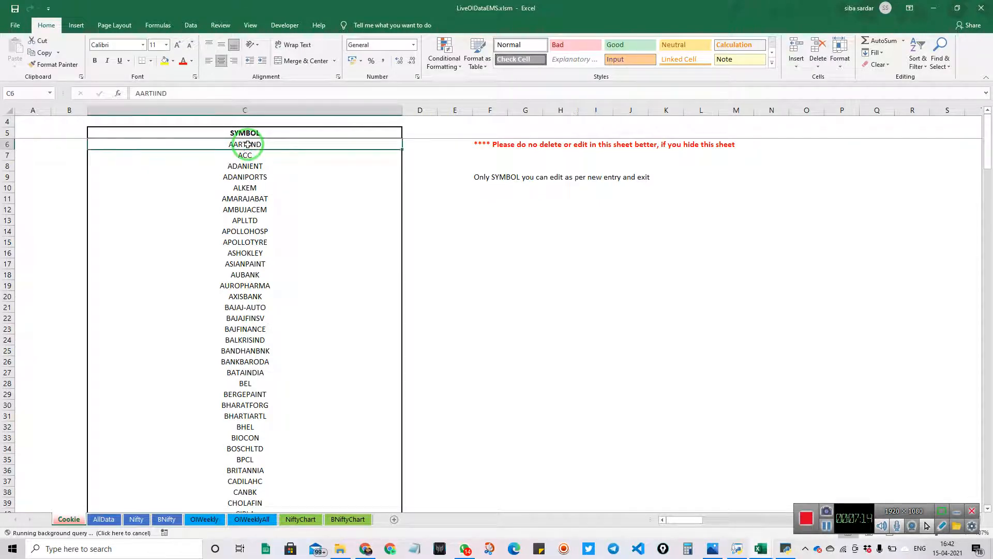
left_click(236, 177)
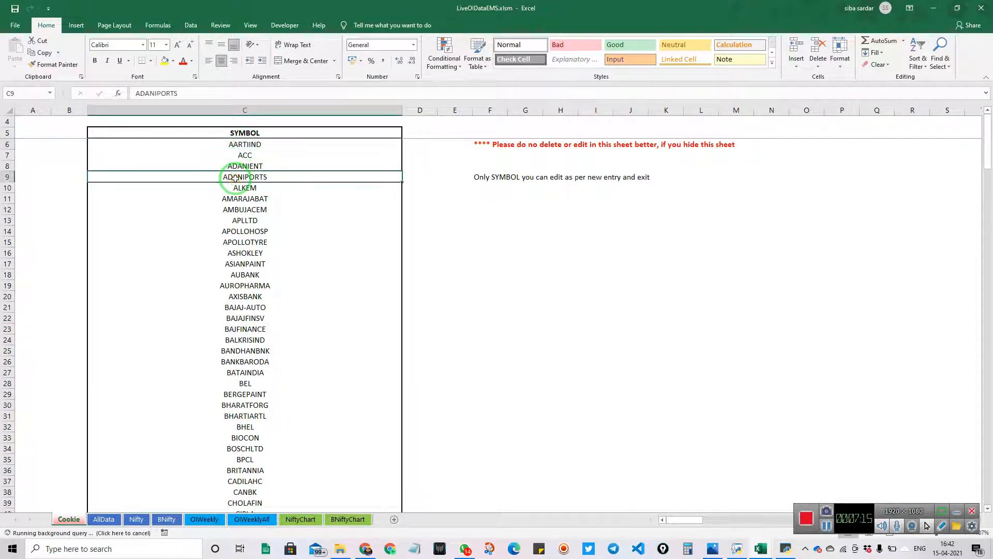
left_click(245, 145)
left_click(243, 209)
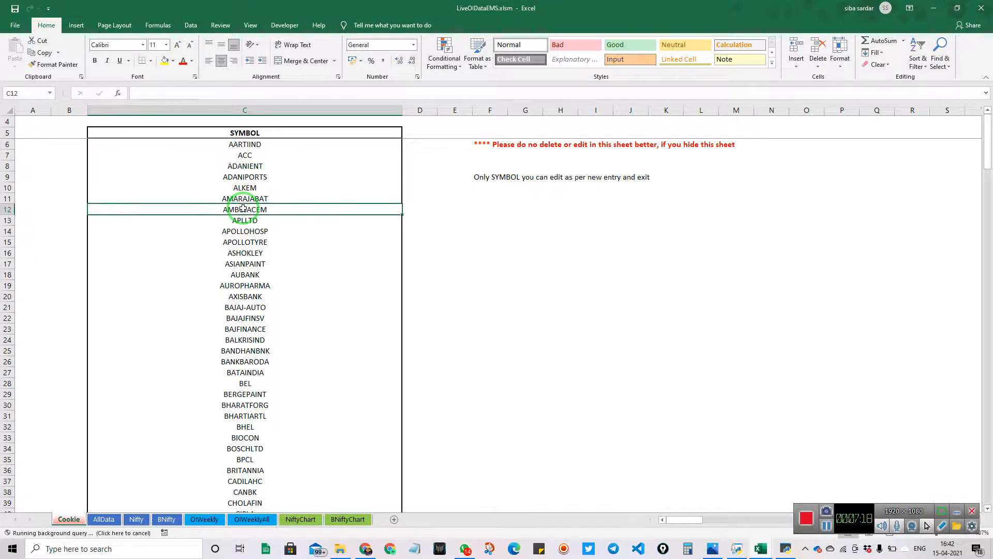
left_click(246, 296)
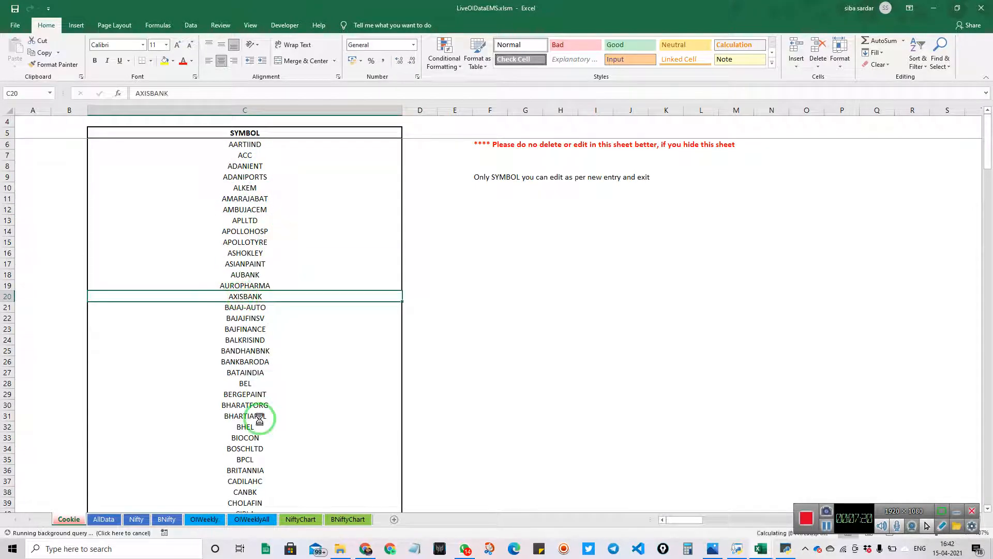
left_click(255, 308)
scroll(254, 310, "down", 4)
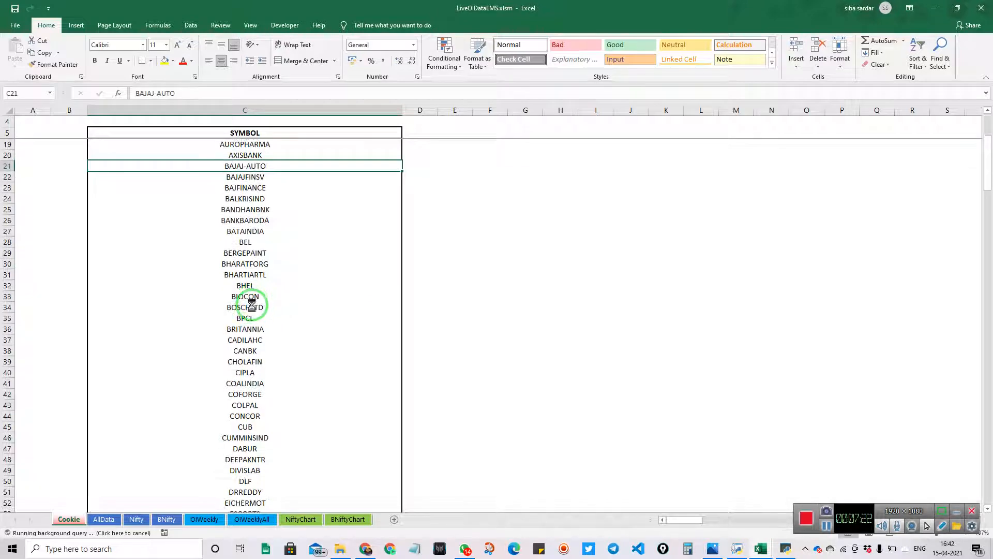
- Review the option tables and charts on the OIWeeklyAll, NiftyChart and OIWeekly sheets
left_click(260, 522)
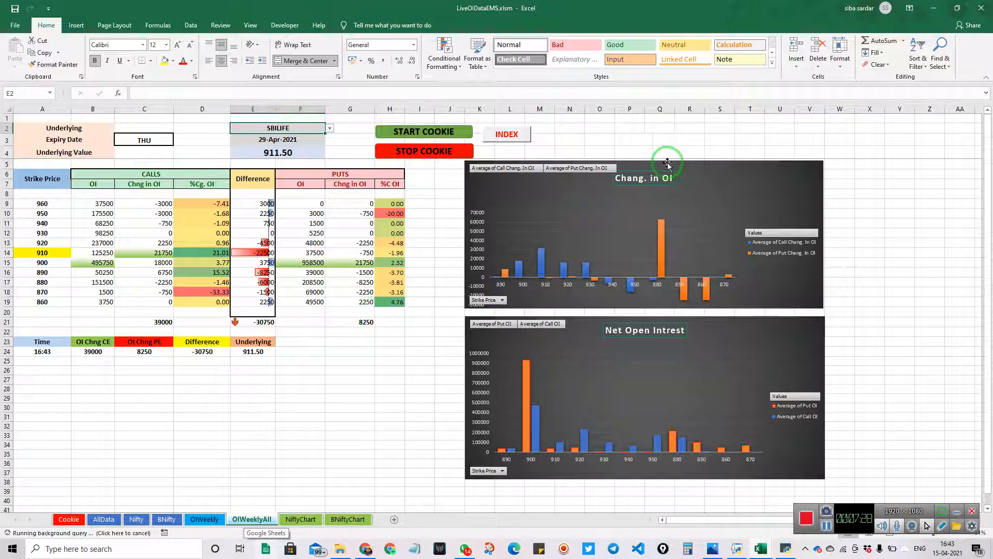
left_click(293, 519)
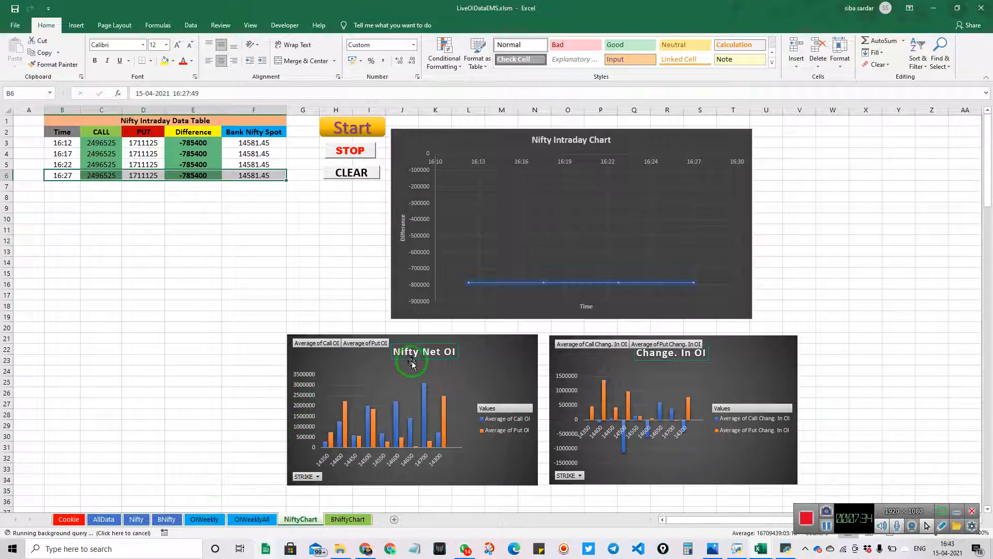
left_click(254, 520)
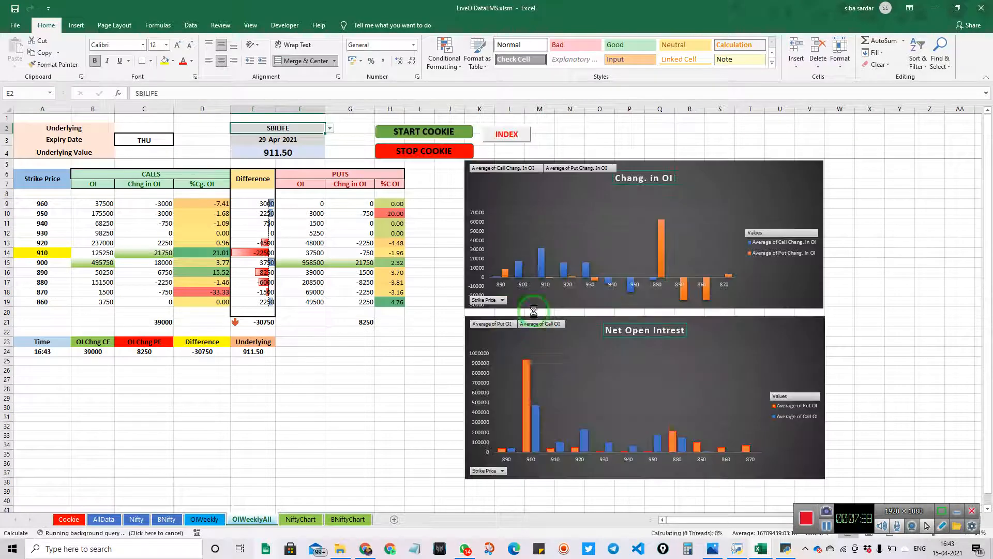
left_click(205, 519)
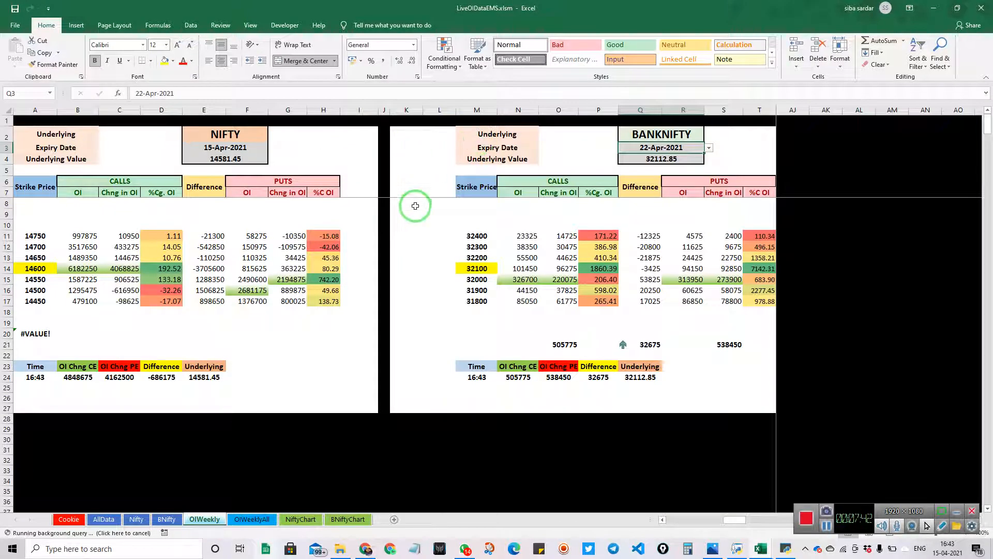
- Clear the Nifty intraday data table on the NiftyChart sheet and start recording it again
left_click(300, 519)
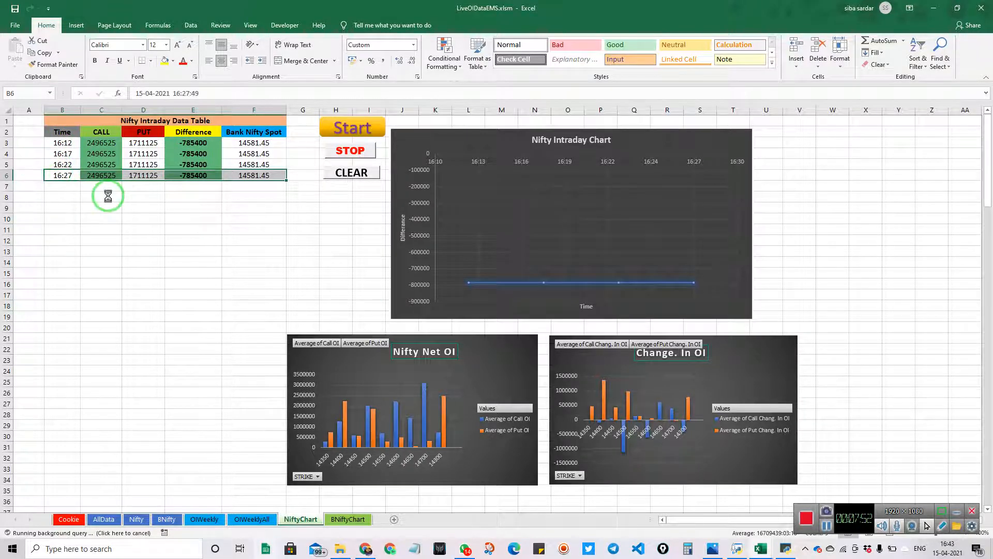
left_click(365, 172)
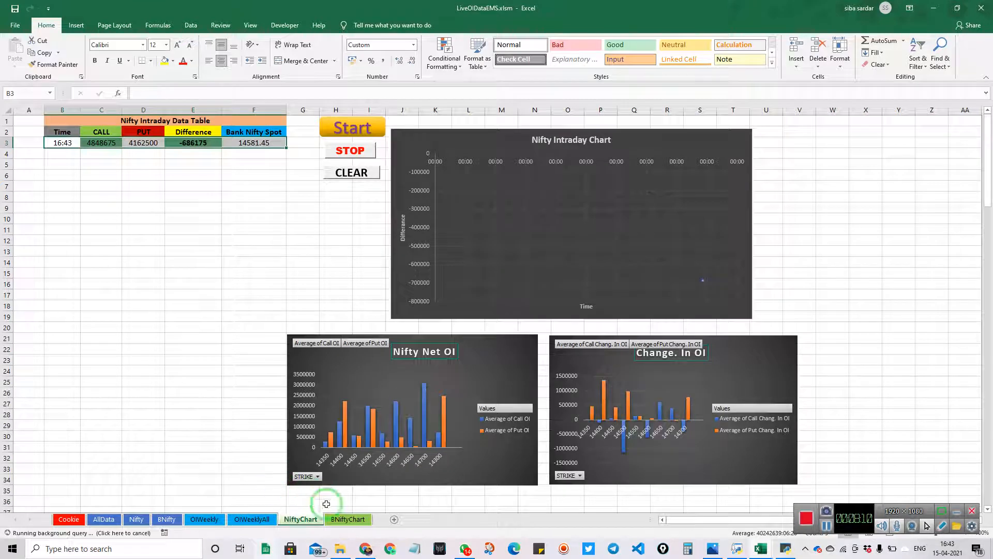
- Look over the BNiftyChart sheet, then return to the NiftyChart and OIWeekly sheets
left_click(347, 518)
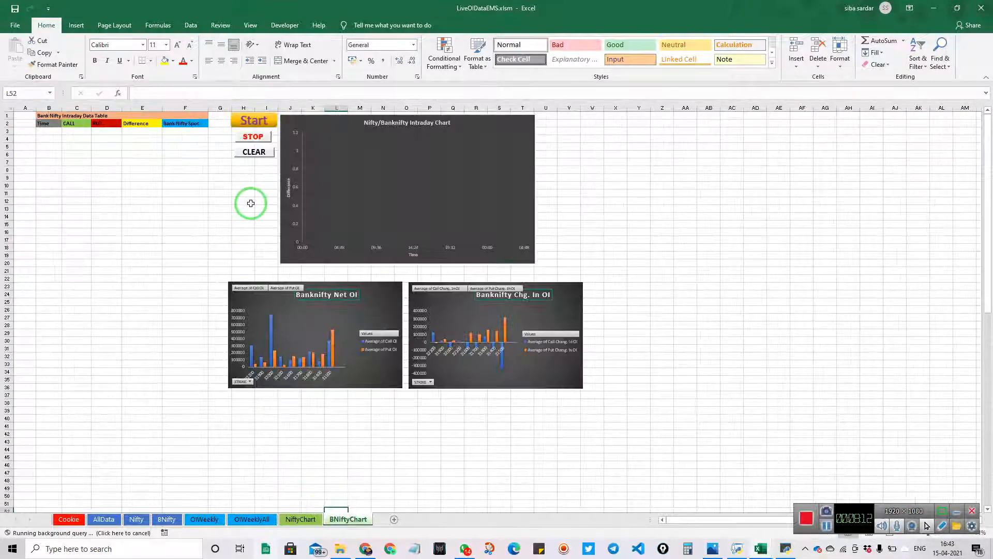
left_click(305, 518)
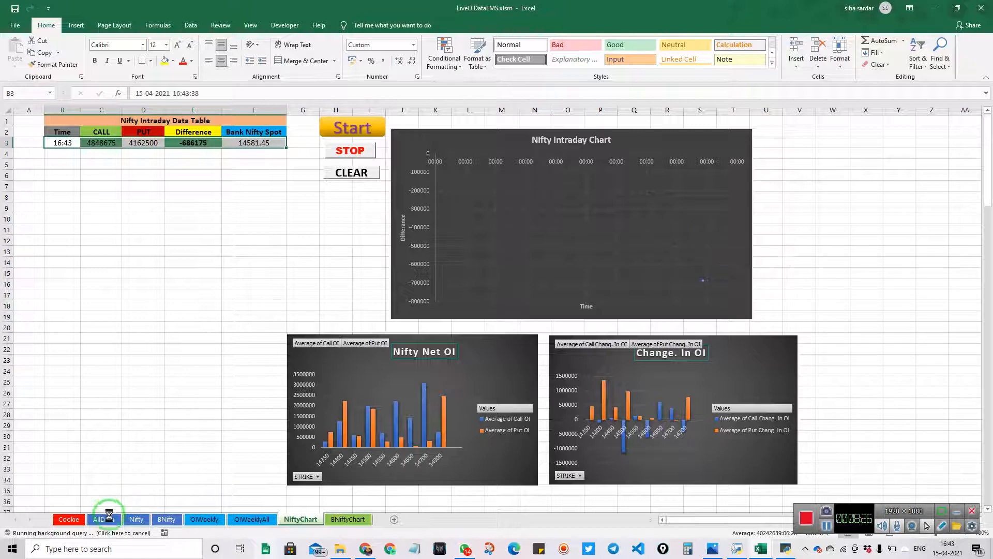
left_click(203, 522)
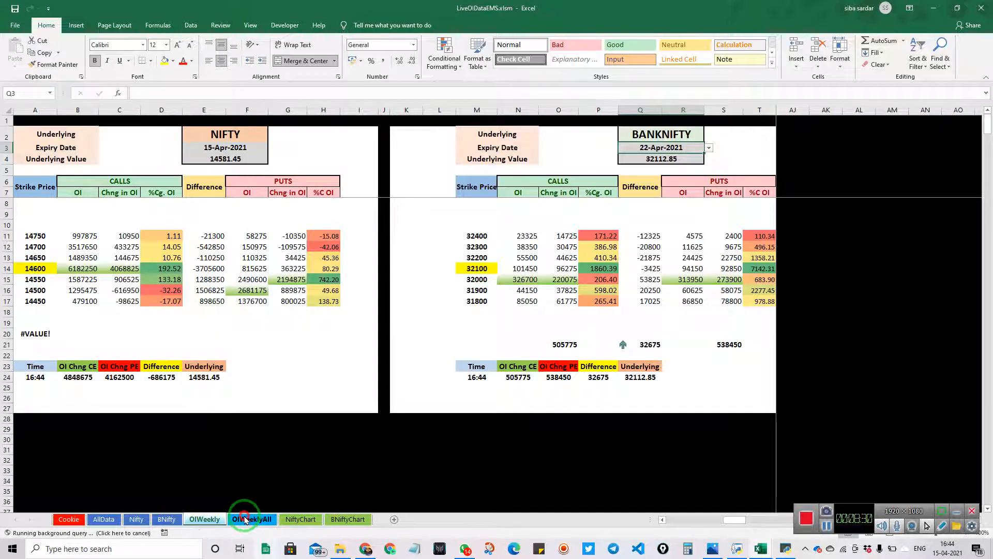
- Inspect the AllData sheet's SBILIFE option table across to its last column, Column1.PE.underlyingValue
left_click(136, 519)
left_click(104, 520)
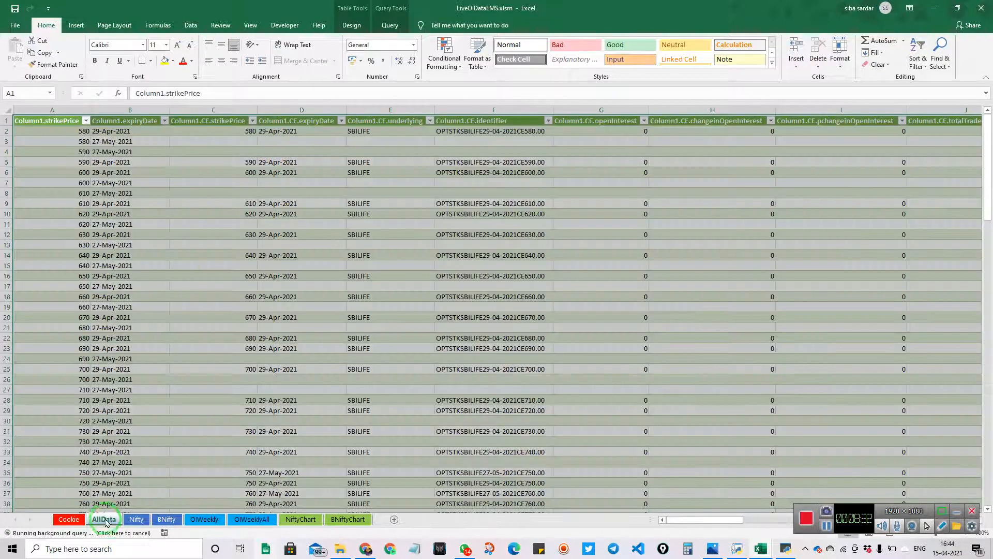
left_click(218, 234)
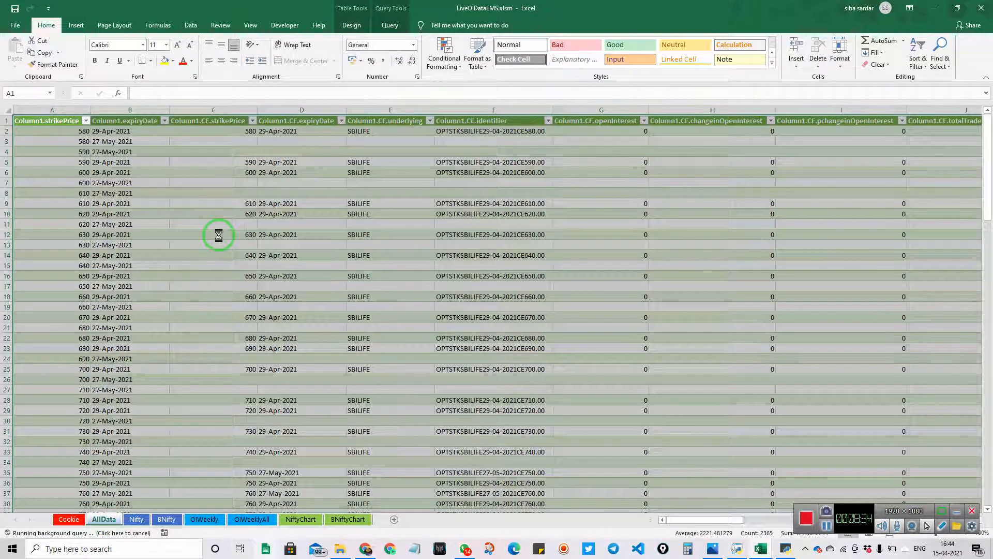
scroll(379, 232, "right", 13)
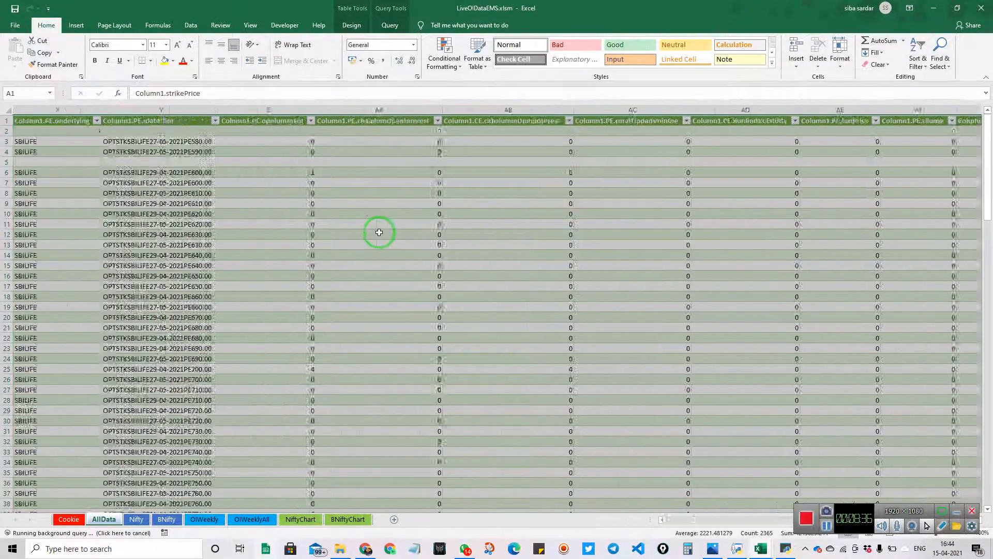
scroll(379, 232, "left", 3)
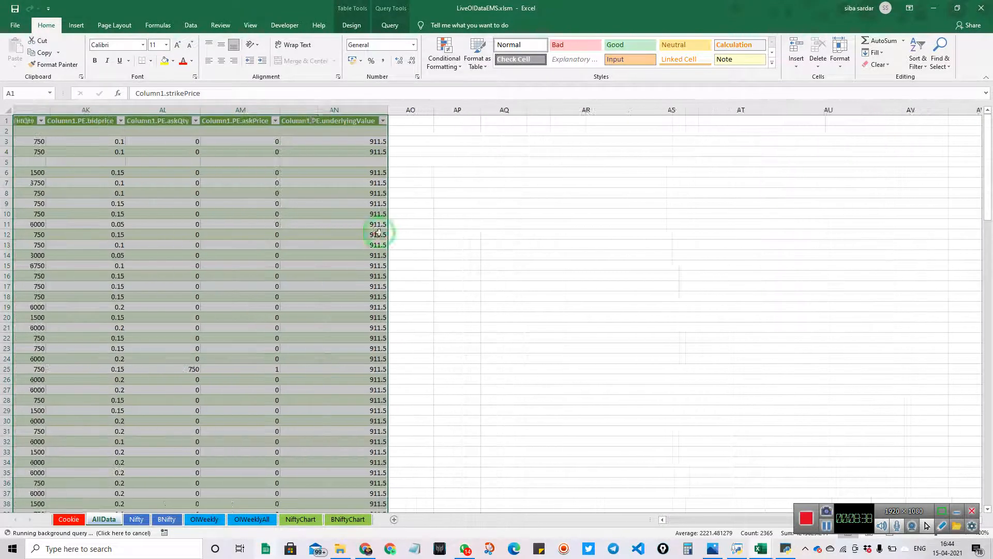
scroll(379, 232, "right", 1)
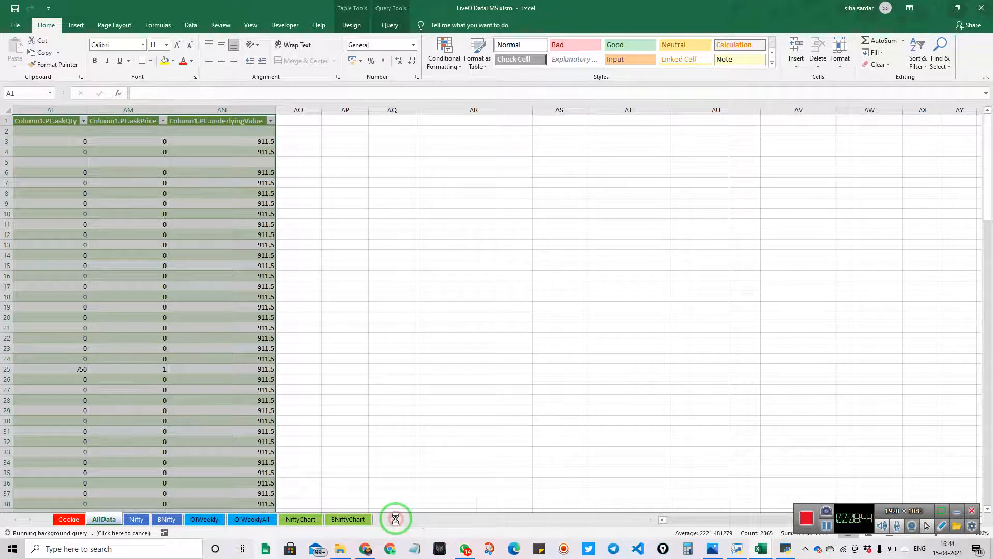
- Add a new worksheet and place it between the AllData and Nifty sheets
left_click(396, 518)
left_click_drag(365, 524, 139, 524)
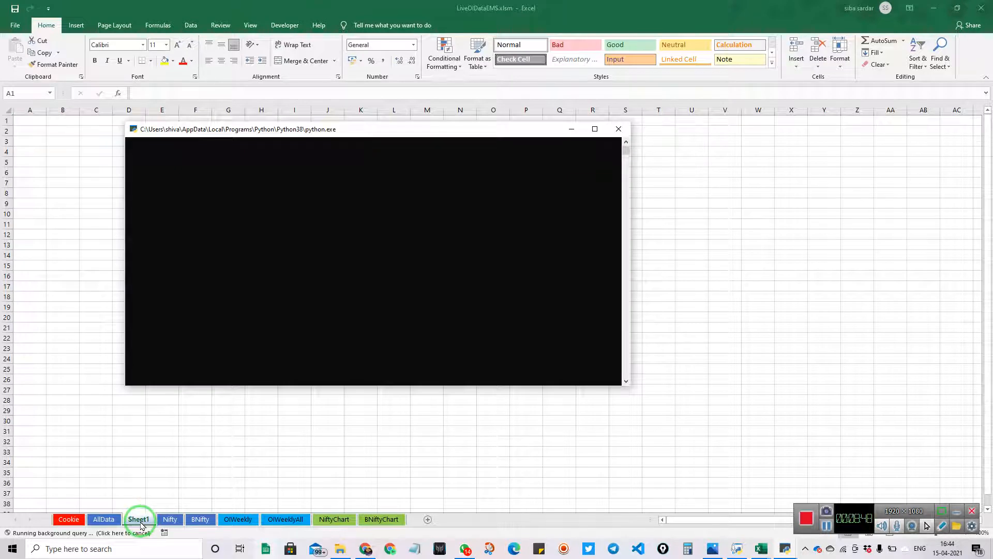
left_click(140, 523)
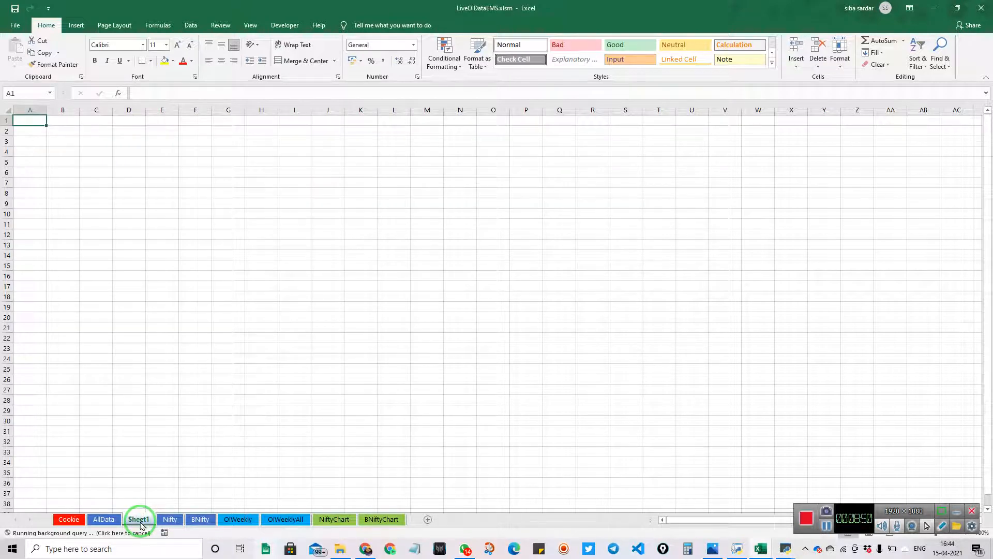
- Delete the newly added Sheet1 worksheet from the workbook
right_click(139, 523)
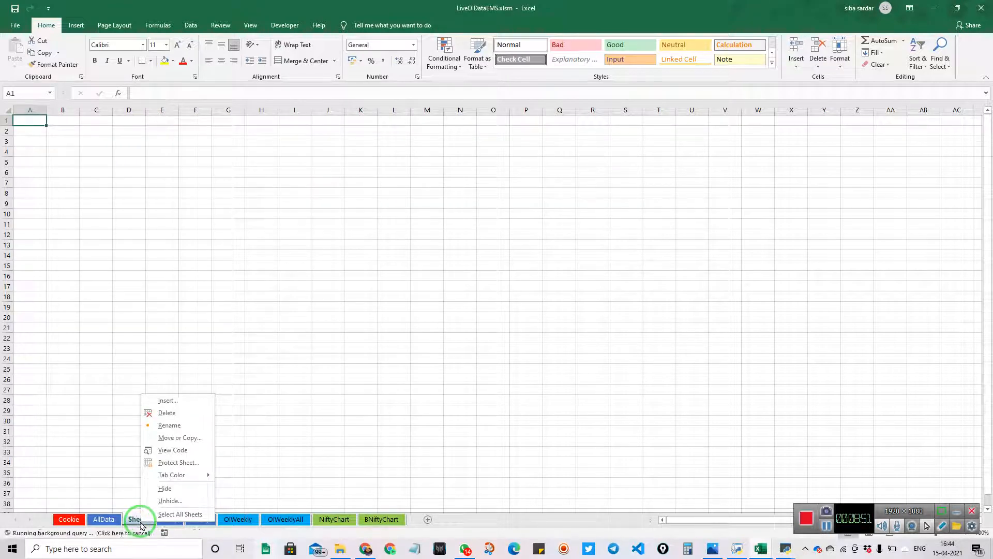
left_click(173, 412)
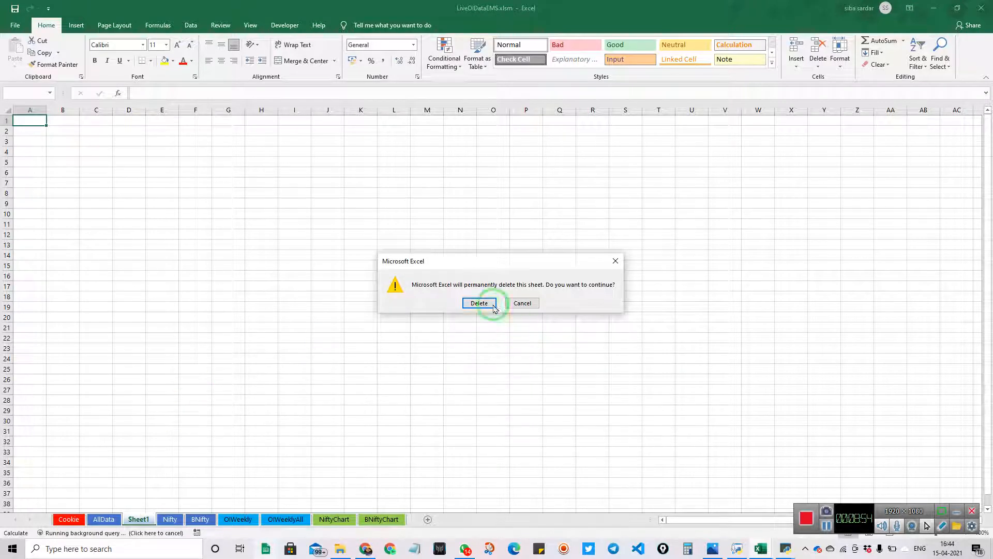
left_click(479, 303)
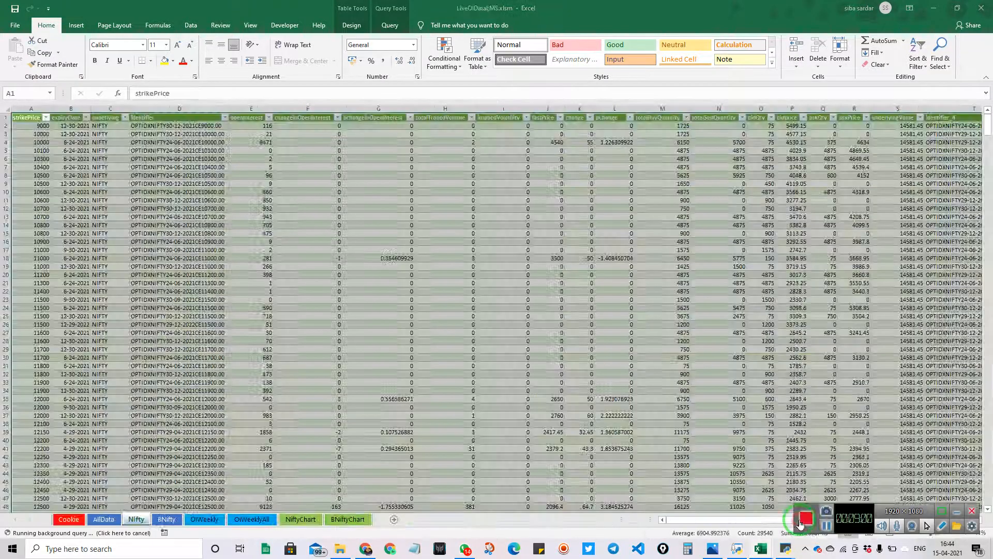
- Switch to the NiftyAnalysis.xlsm workbook and go through its raw data sheets to the Raw Bnf sheet
left_click(799, 519)
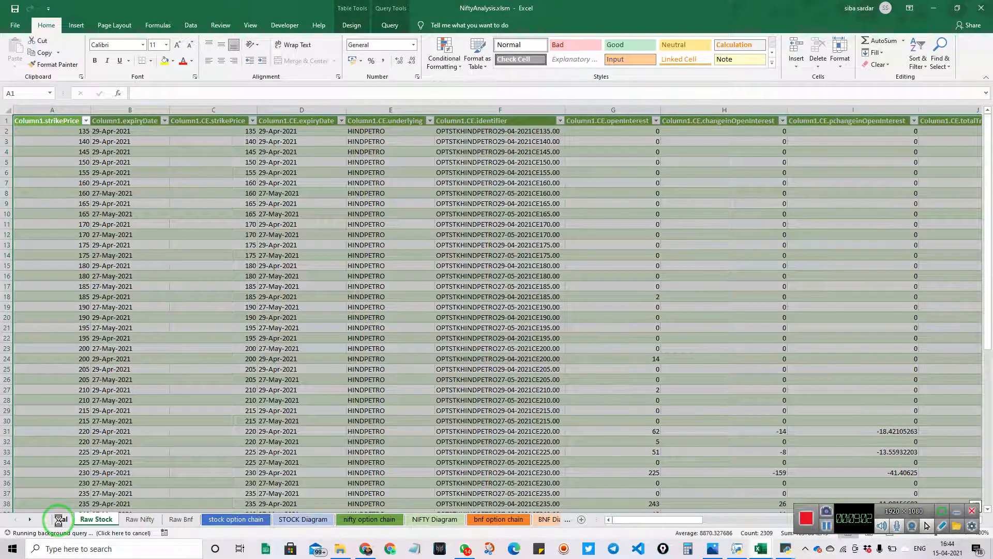
left_click(58, 518)
left_click(86, 520)
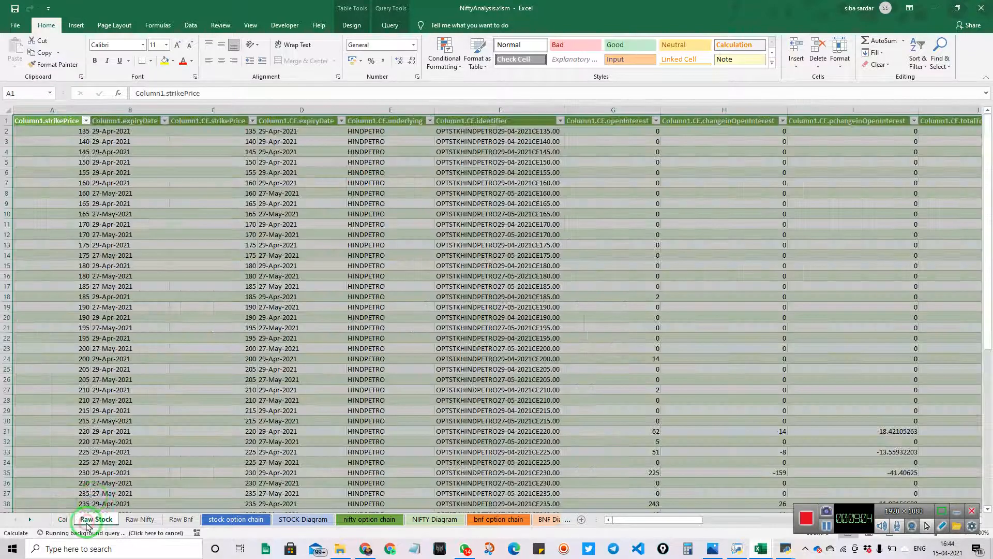
left_click(135, 520)
left_click(167, 522)
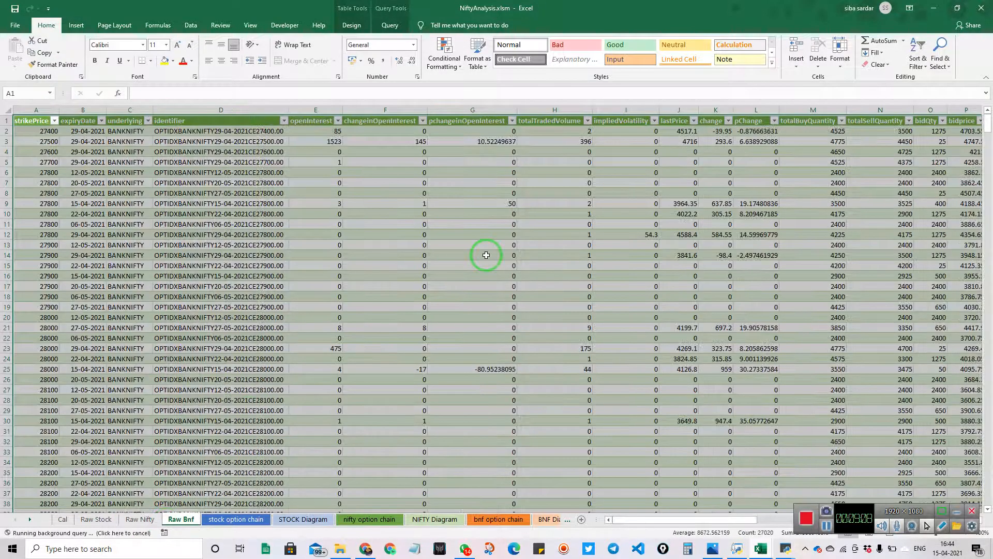
- Examine the BANKNIFTY option table on the Raw Bnf sheet across its call and put columns
scroll(484, 252, "right", 3)
scroll(486, 254, "right", 5)
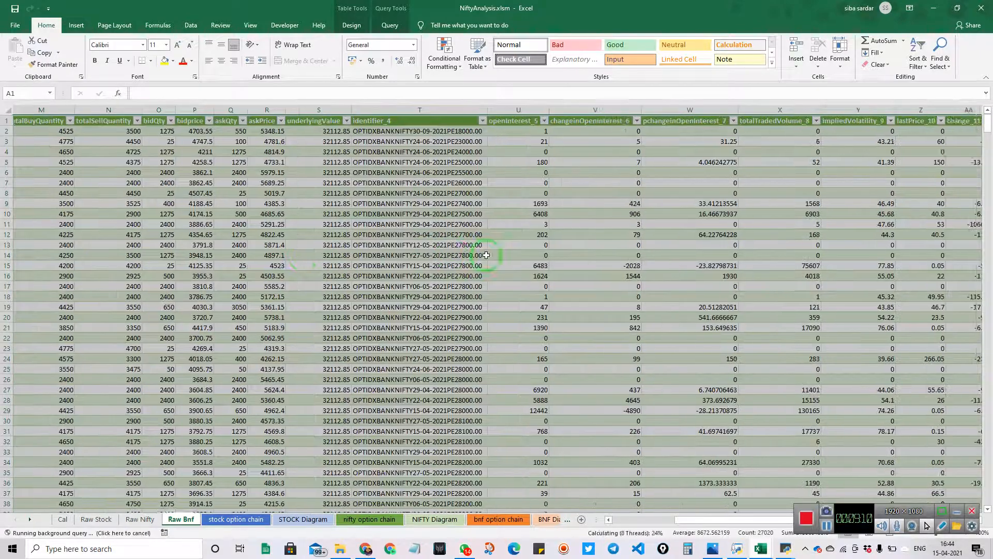
scroll(489, 253, "left", 3)
left_click(236, 519)
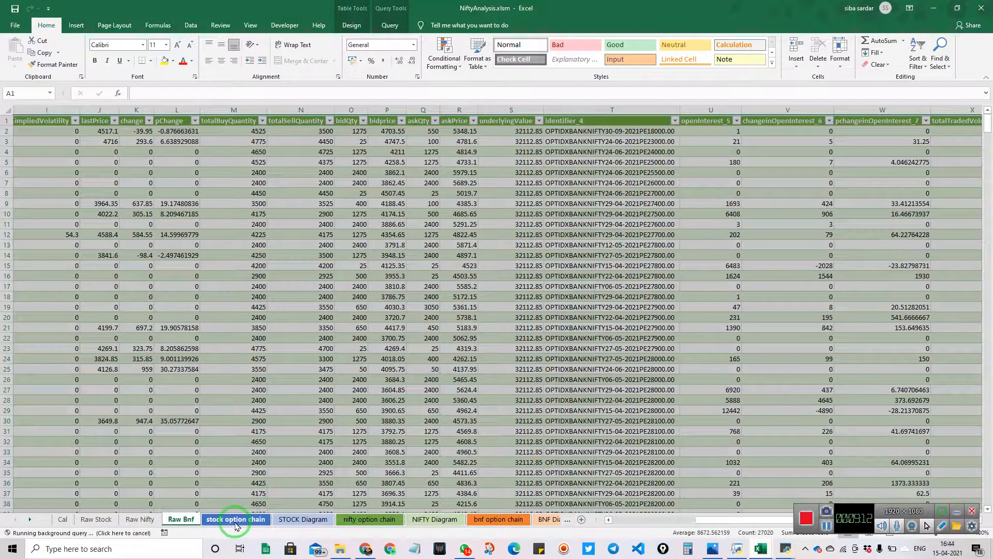
scroll(476, 222, "right", 3)
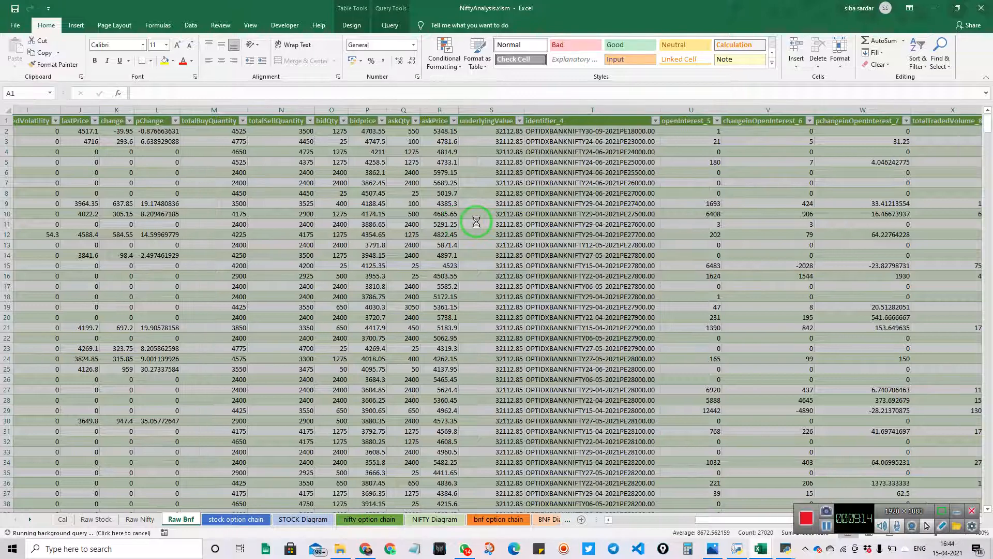
scroll(320, 328, "right", 15)
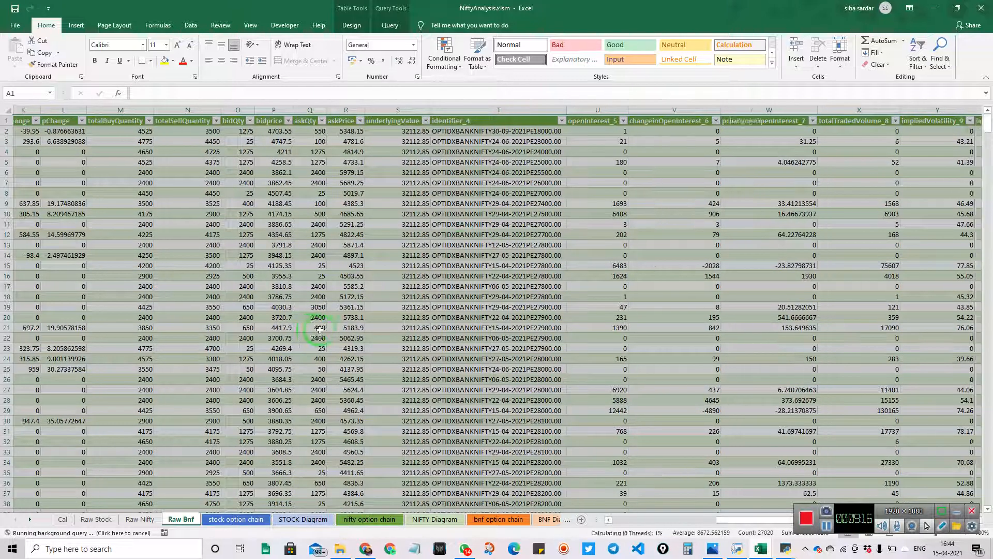
scroll(319, 329, "left", 6)
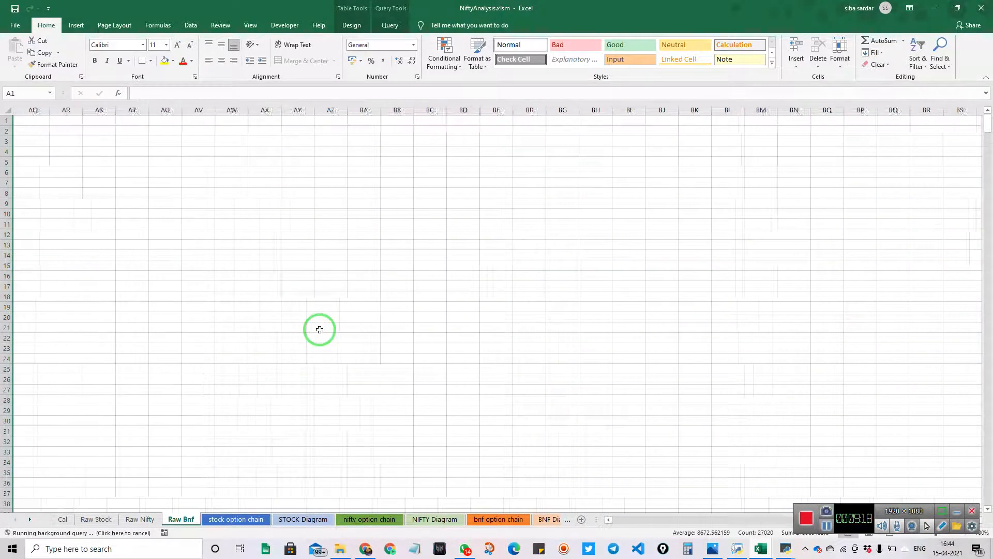
- Look over the stock option chain sheet, then review the nifty option chain sheet down to its totals and charts
left_click(230, 519)
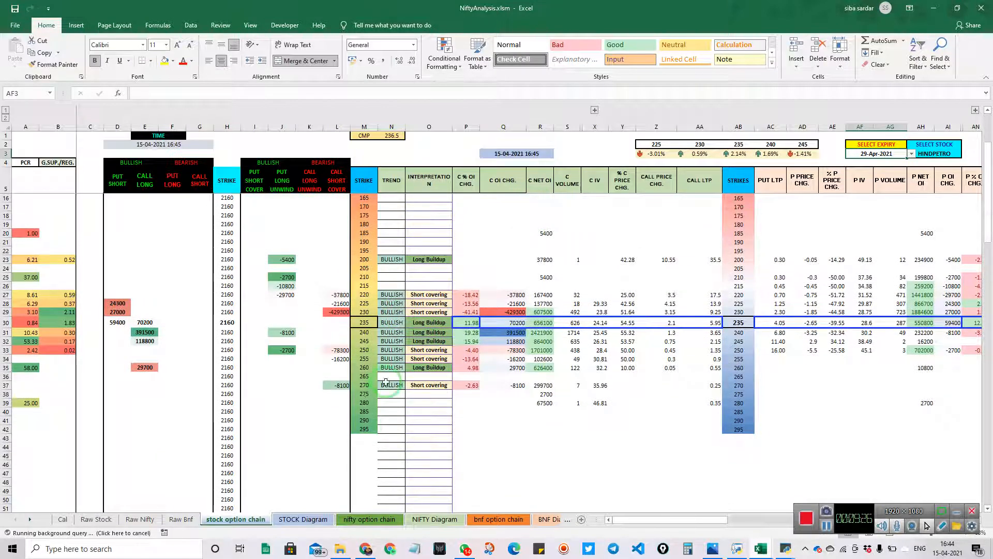
left_click(366, 519)
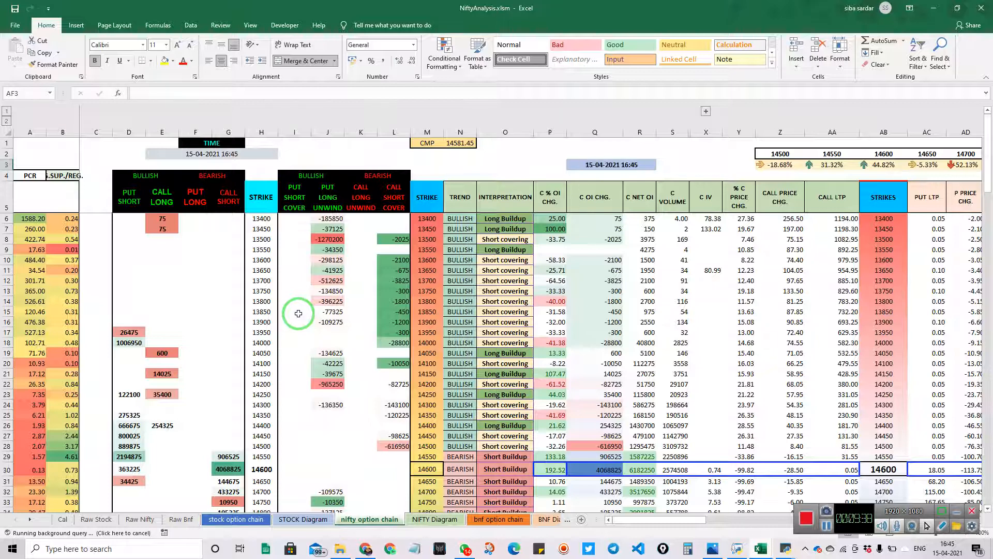
scroll(299, 314, "down", 14)
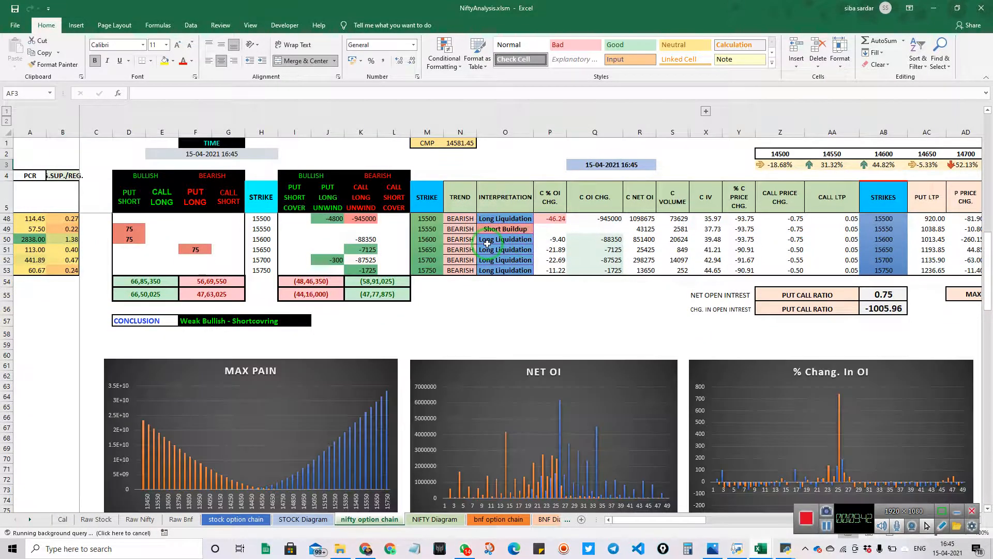
scroll(428, 243, "up", 16)
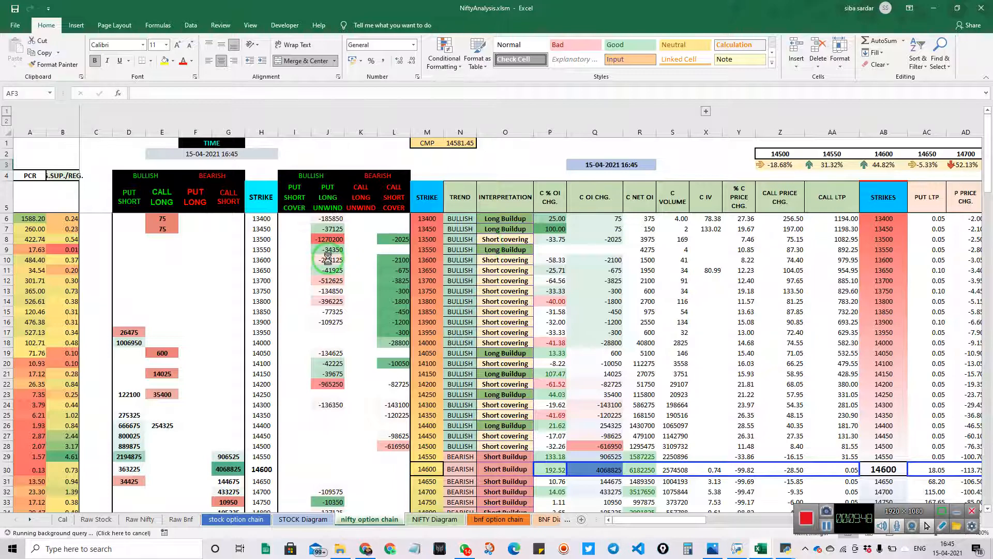
scroll(327, 258, "left", 2)
scroll(327, 258, "down", 1)
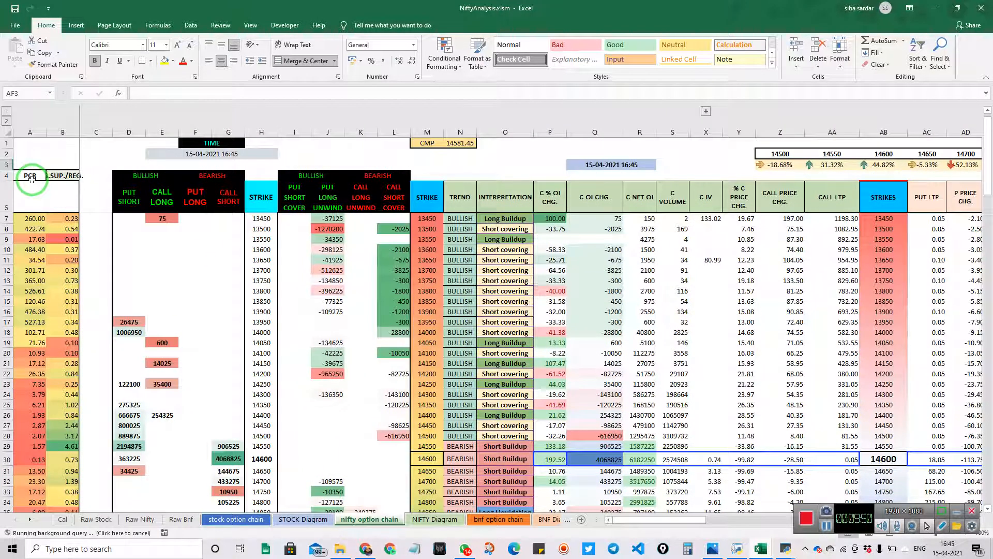
- Inspect the Trend and Interpretation columns and the put-side data on the nifty option chain sheet, minimizing the Python console window
scroll(543, 243, "right", 4)
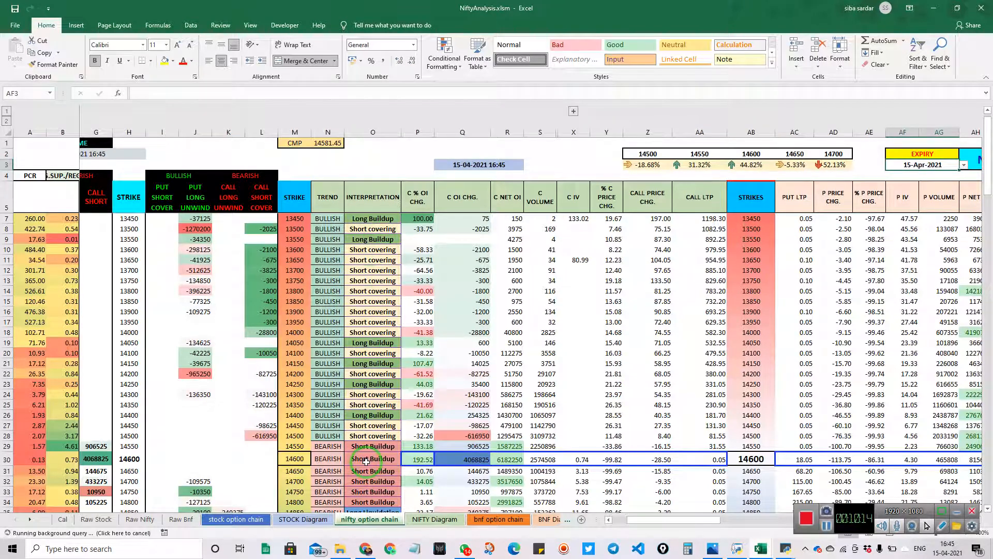
left_click(371, 311)
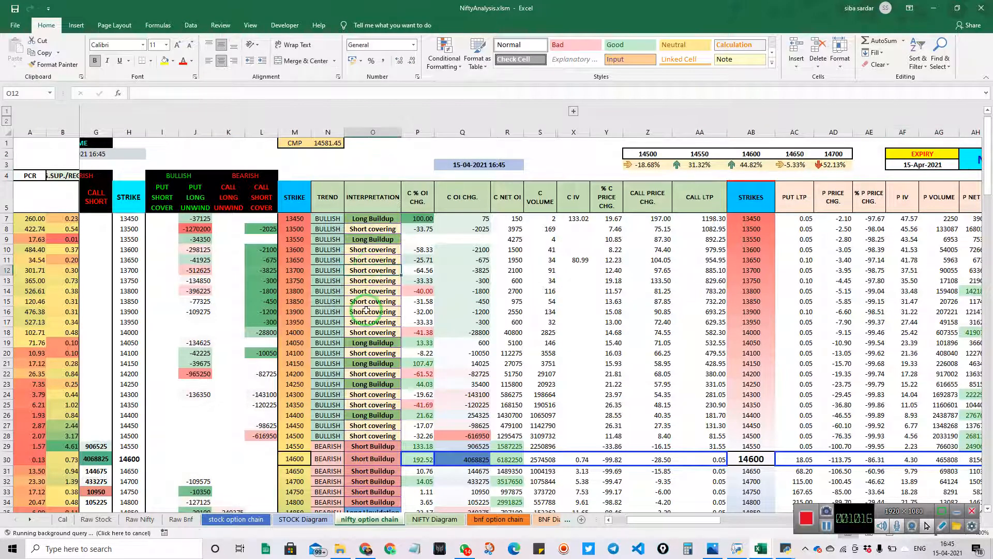
left_click(364, 342)
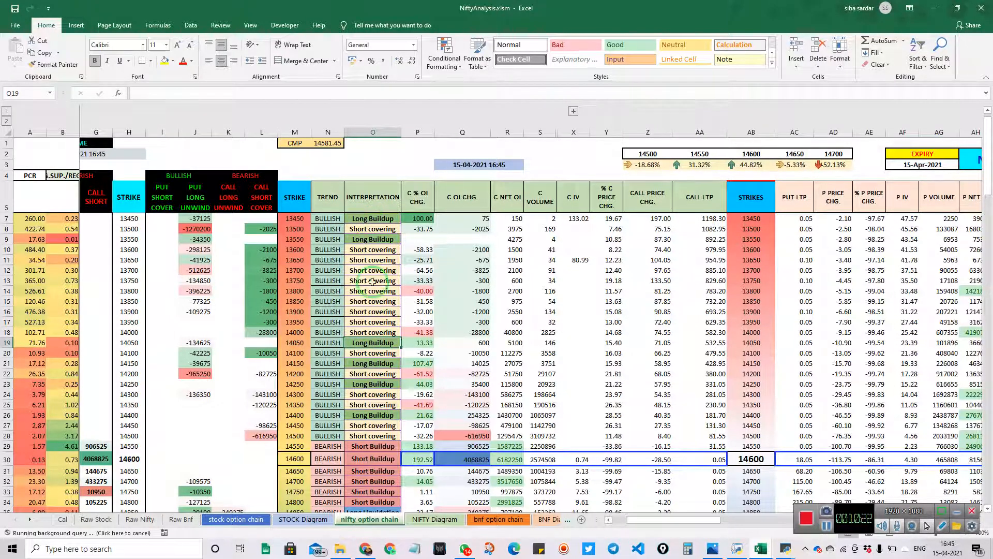
left_click(372, 219)
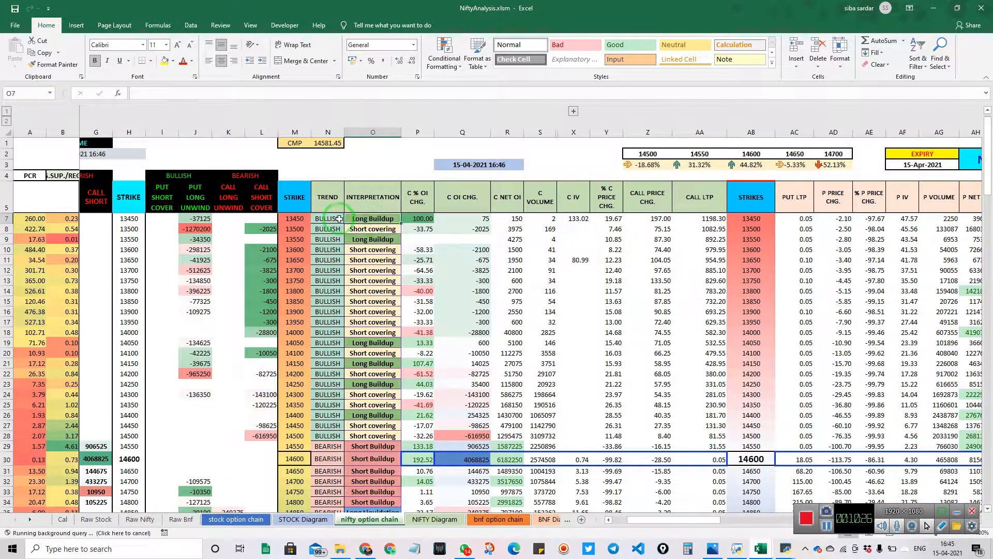
left_click(338, 218)
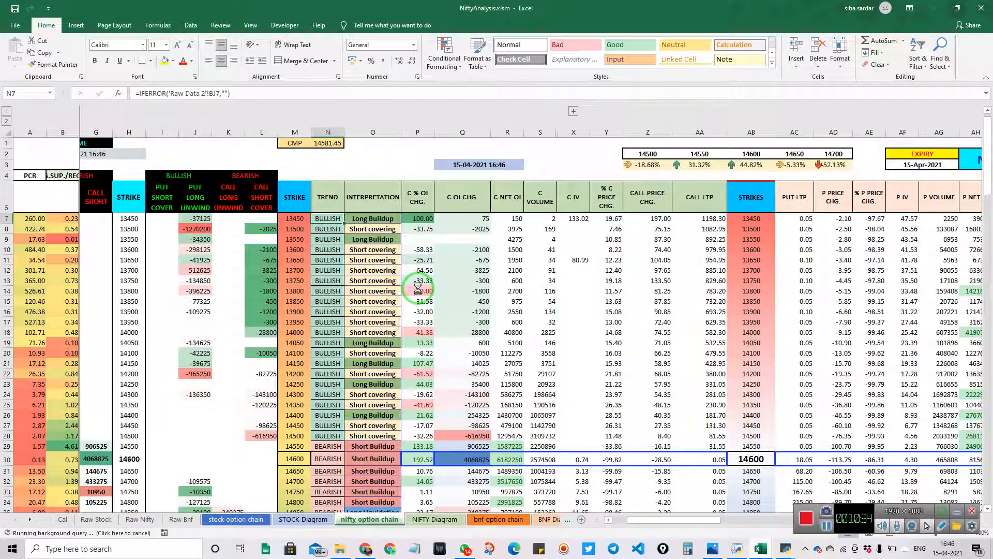
scroll(565, 297, "right", 3)
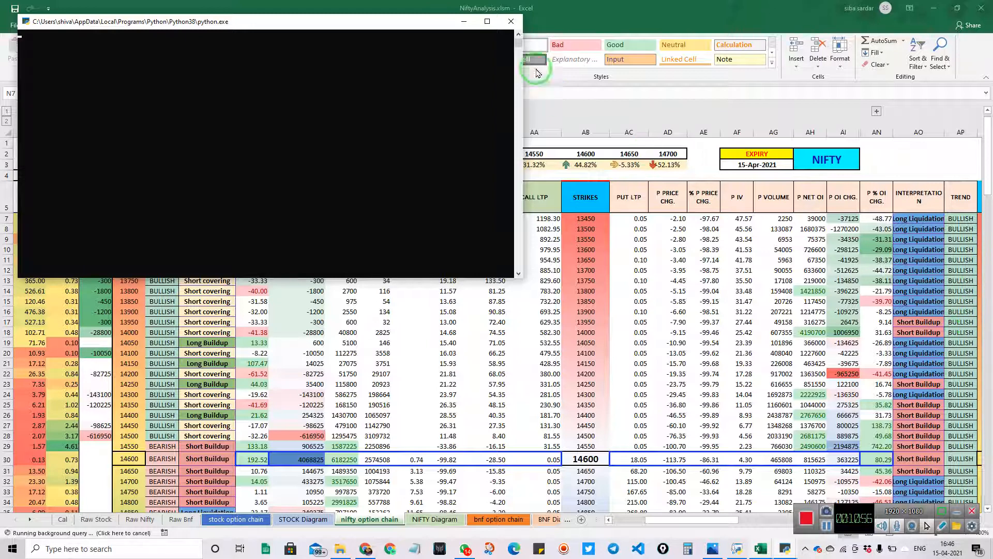
left_click(459, 23)
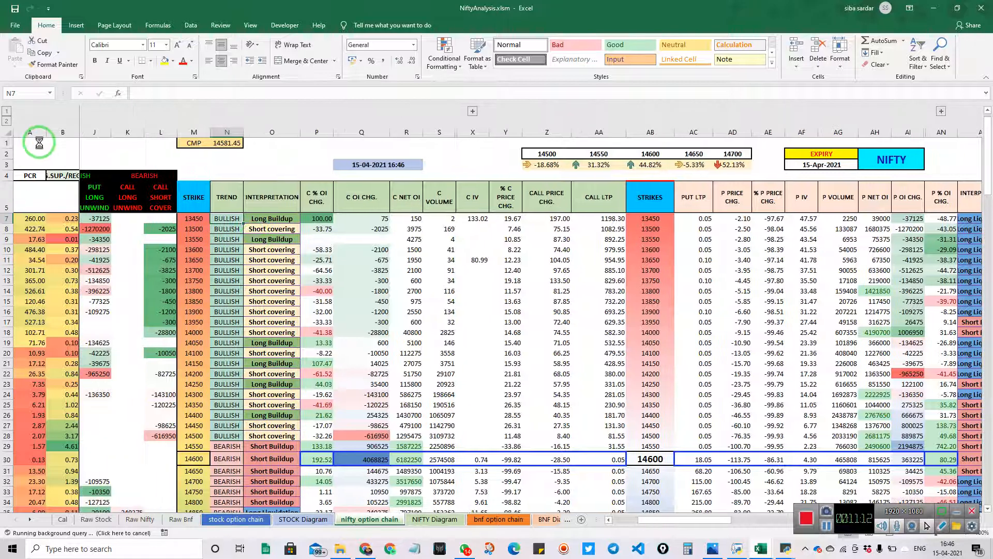
- Highlight the PCR column, the 14450 strike row, the SUP./REG. column and the 14550 strike row for review
left_click(35, 133)
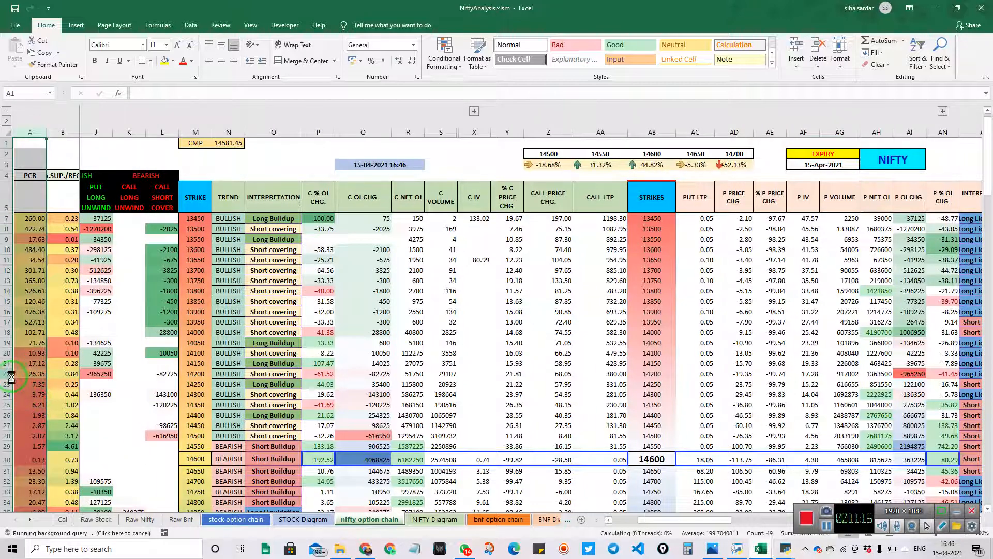
left_click(6, 425)
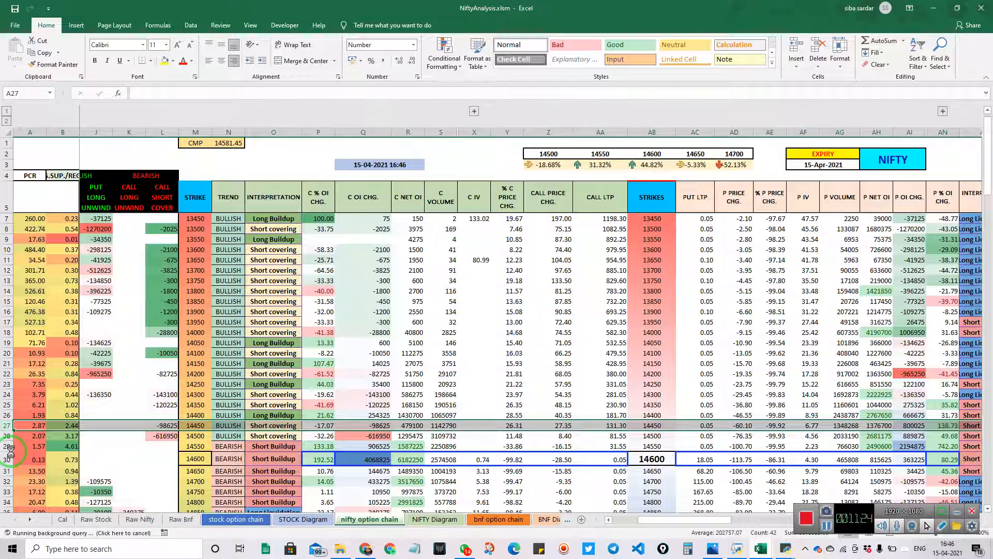
left_click(63, 133)
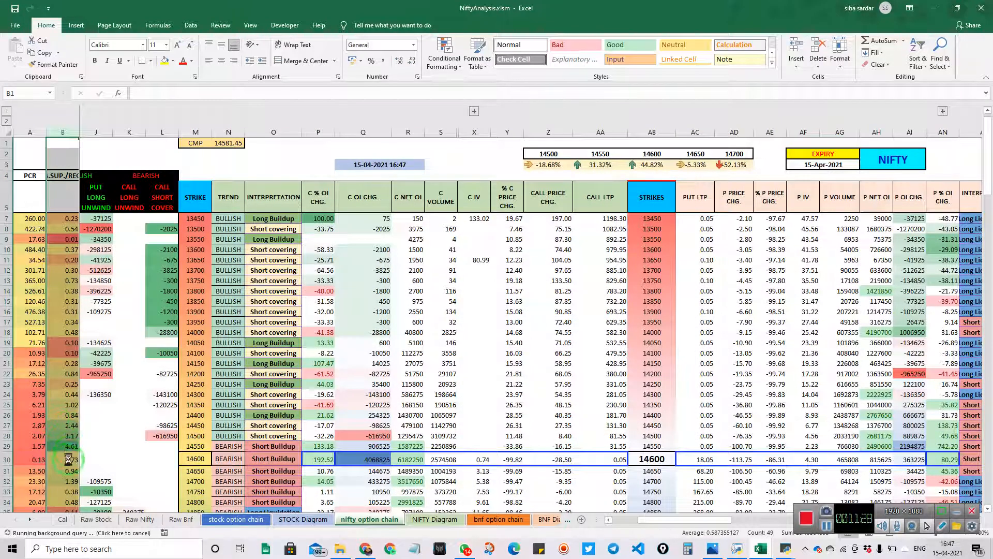
left_click(28, 446)
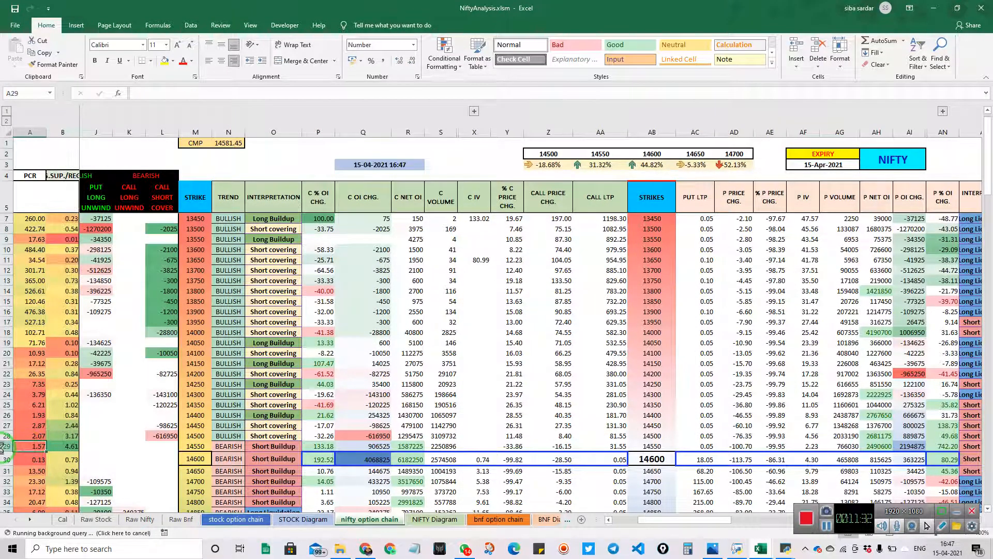
left_click(7, 446)
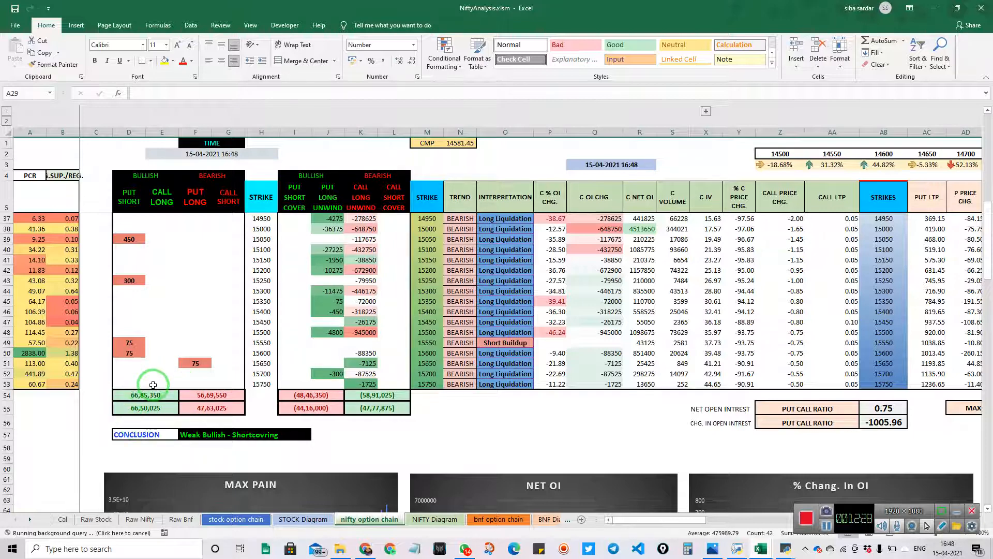
- Review the bullish and bearish totals and the open interest around the 14600 strike, minimizing the Python console window
scroll(158, 328, "up", 2)
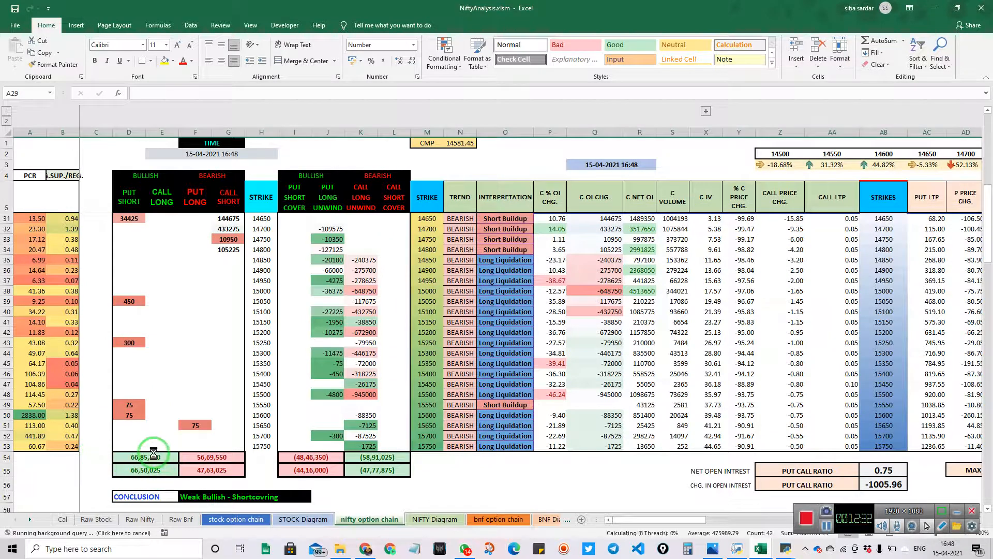
scroll(167, 392, "up", 3)
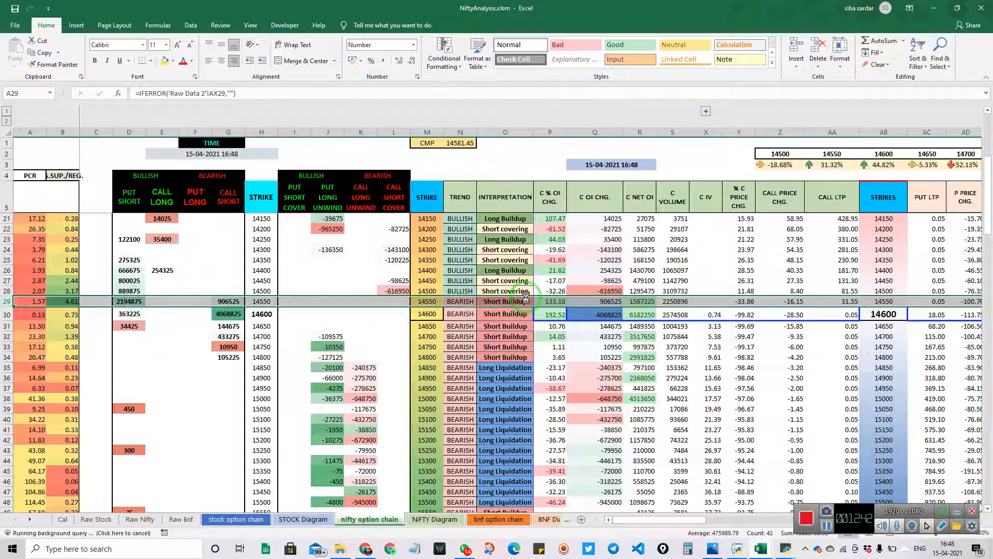
scroll(688, 244, "right", 8)
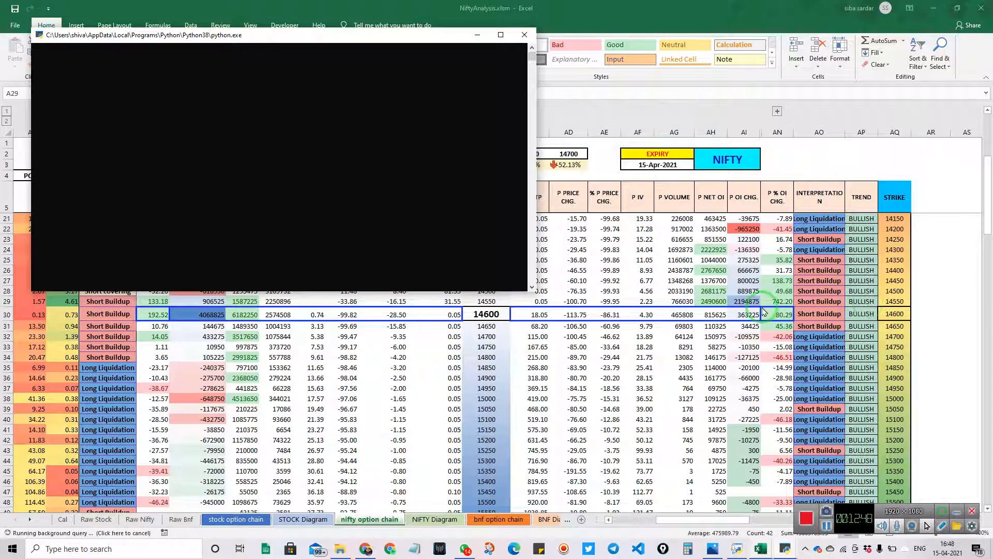
scroll(762, 313, "left", 6)
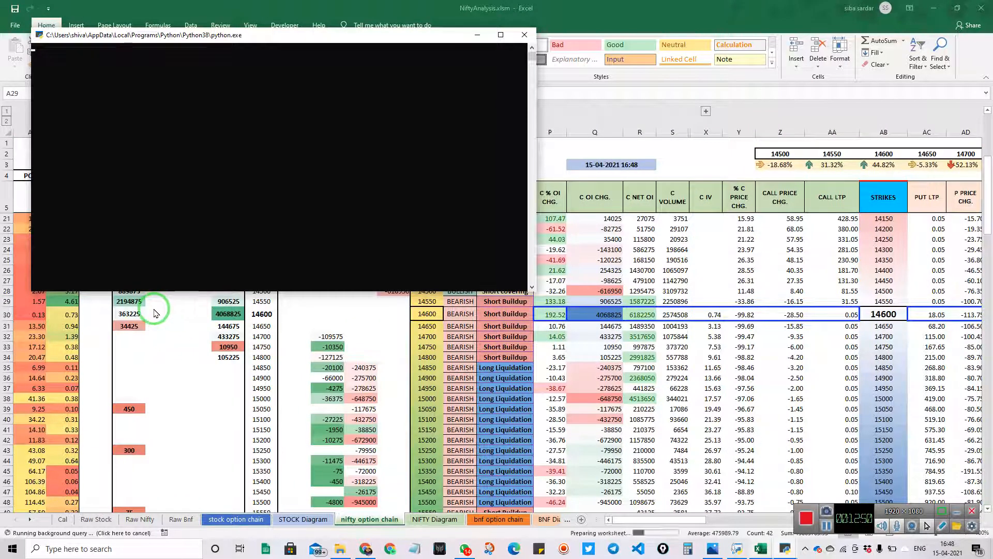
left_click(478, 35)
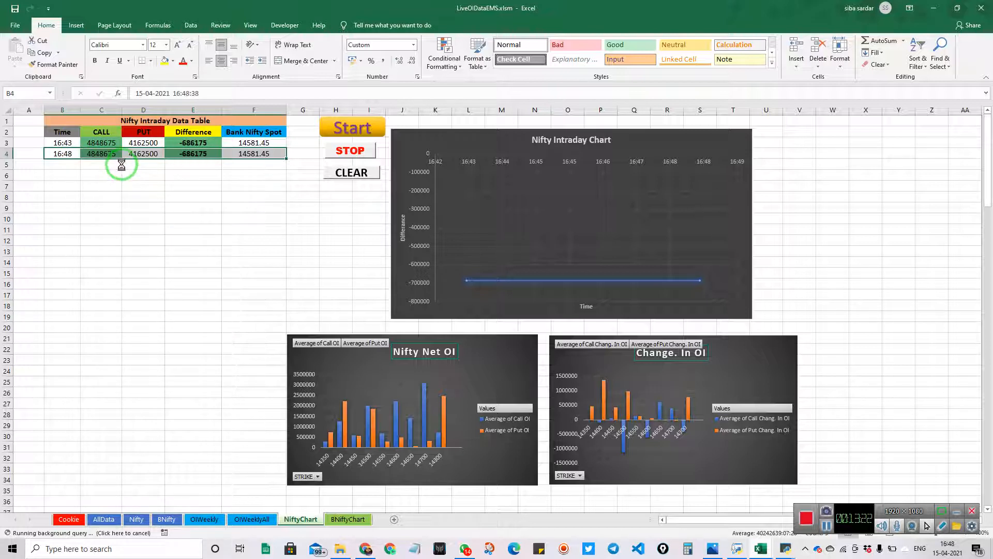
- Switch from LiveOIDataEMS.xlsm back to the NiftyAnalysis.xlsm workbook to view the nifty option chain totals and conclusion
mouse_move(760, 549)
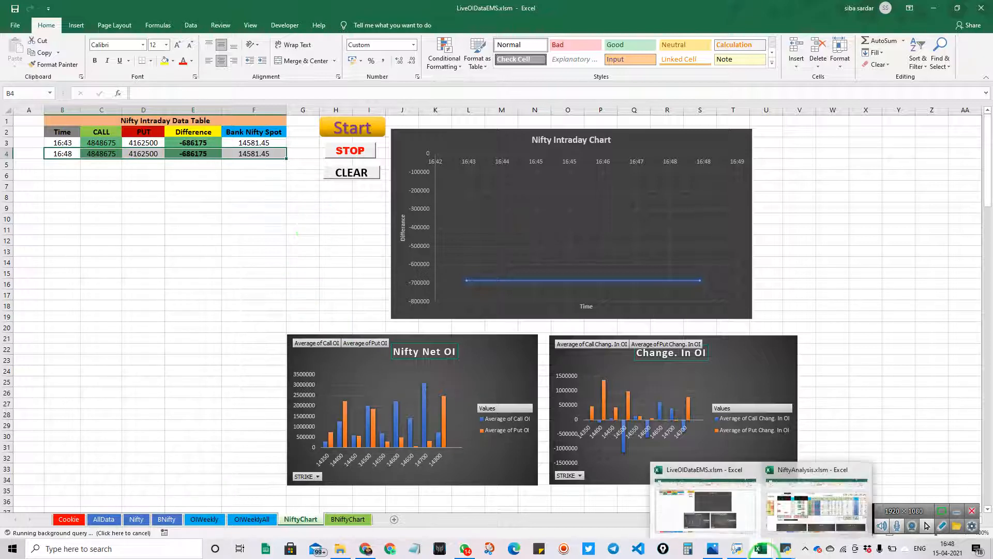
left_click(841, 468)
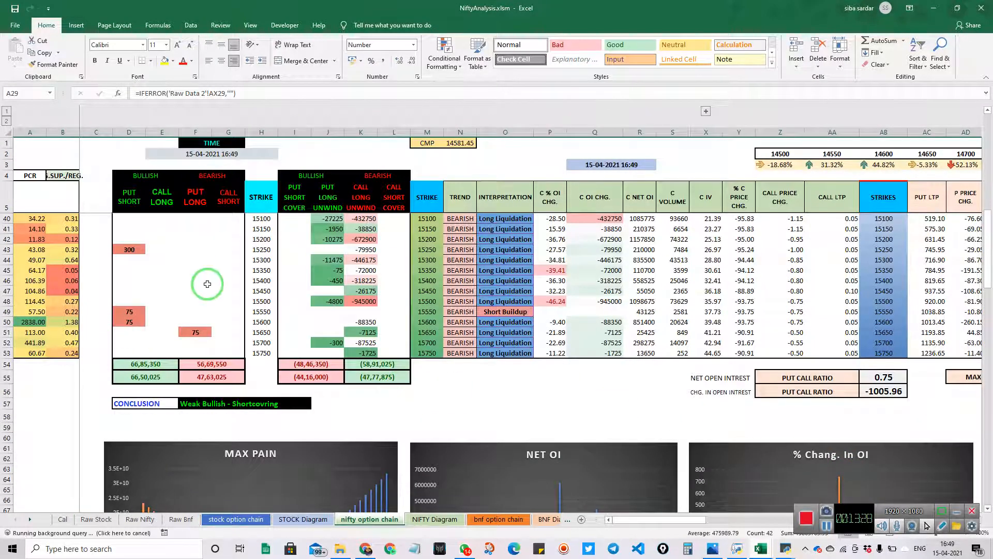
- Review the nifty option chain strikes, the totals and conclusion, and the Max Pain, Net OI and % Chang. In OI charts
scroll(207, 284, "up", 2)
scroll(208, 284, "up", 1)
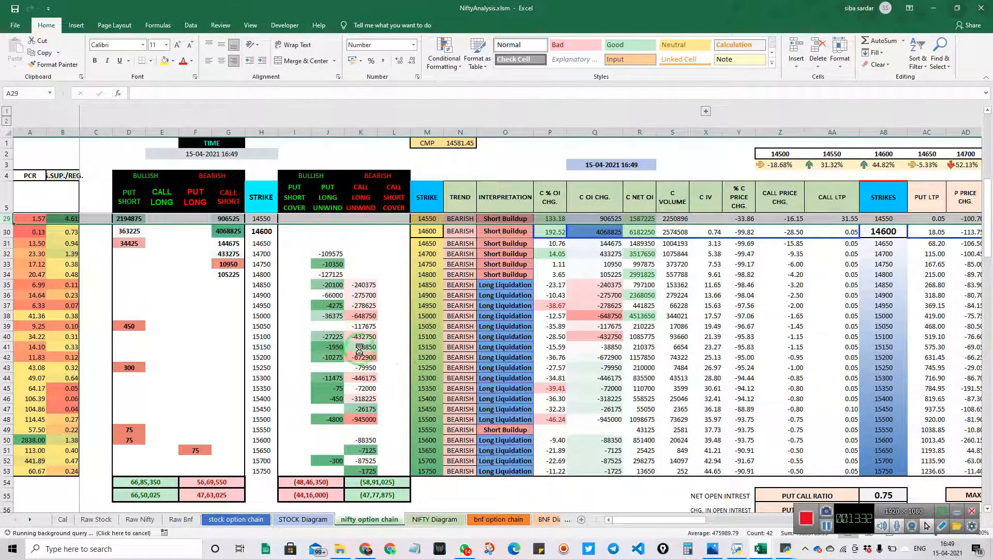
scroll(361, 299, "down", 11)
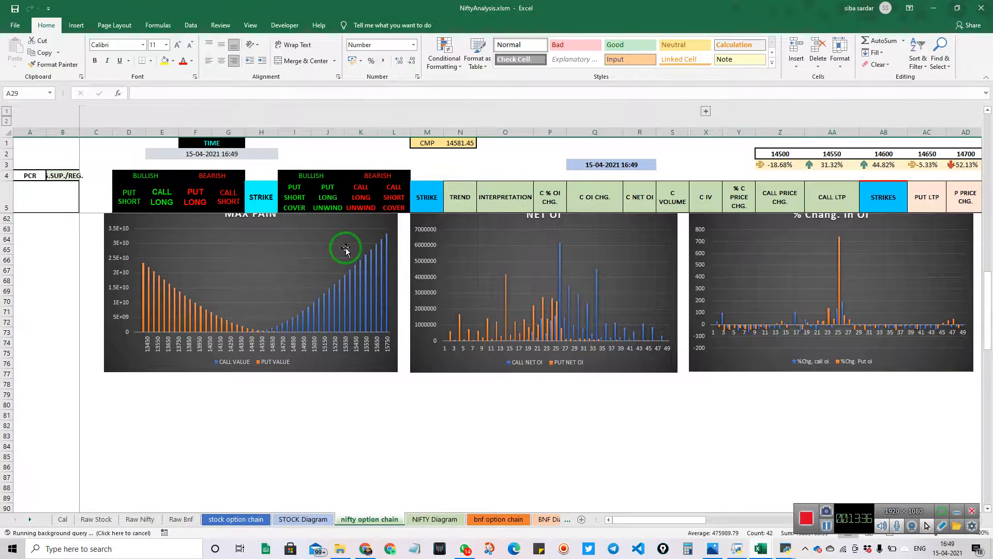
scroll(345, 250, "up", 3)
scroll(212, 270, "up", 1)
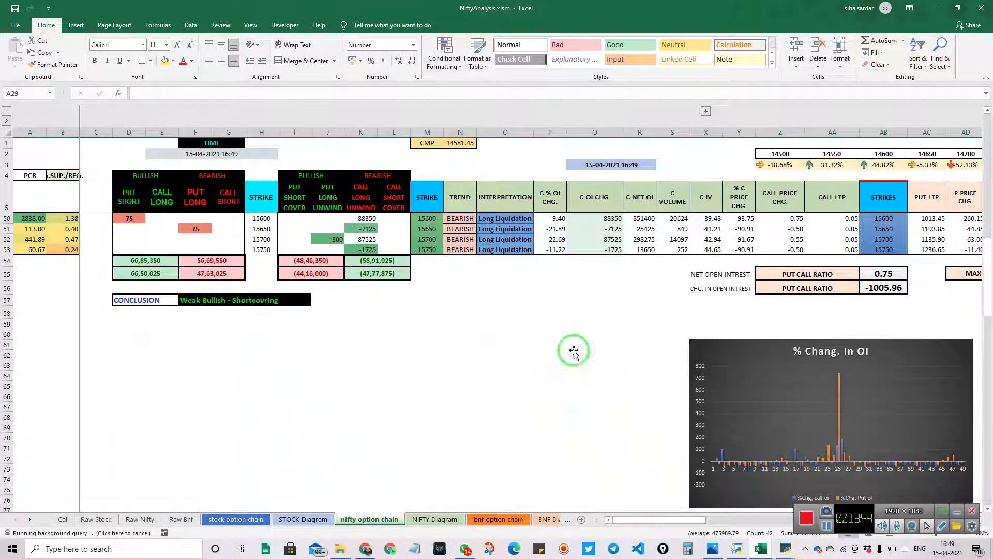
- Examine the put call ratios and max pain below the nifty option chain, selecting the change in open interest ratio
scroll(575, 349, "right", 3)
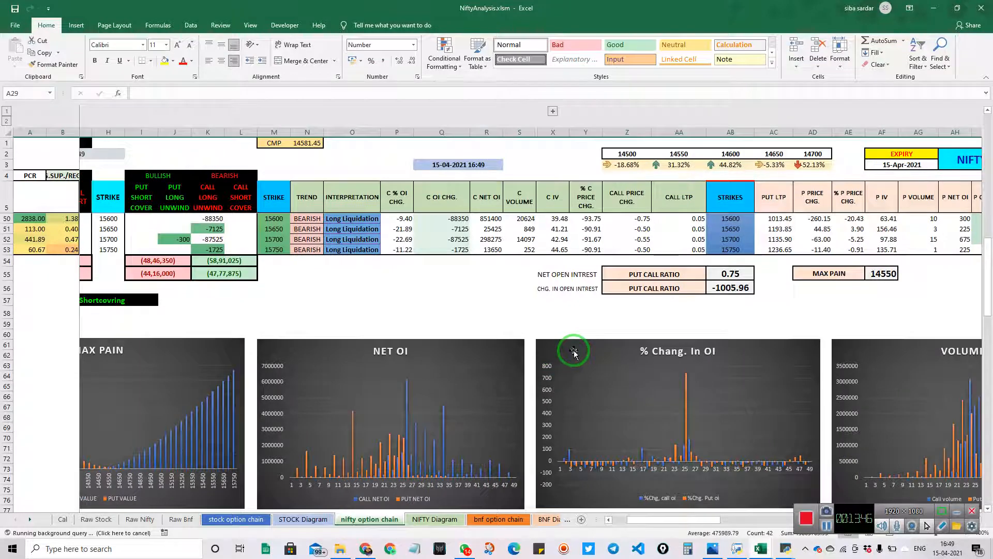
scroll(571, 353, "right", 1)
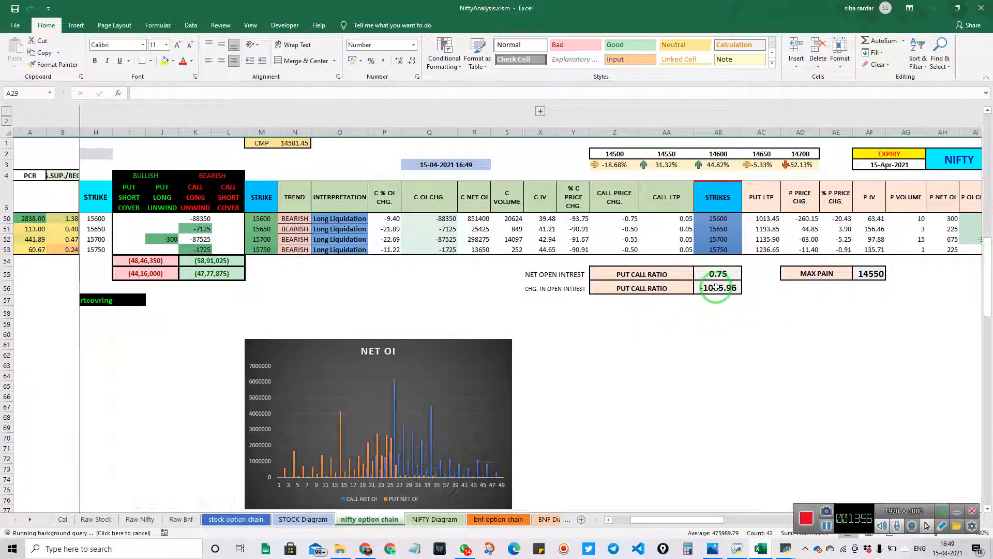
left_click(716, 288)
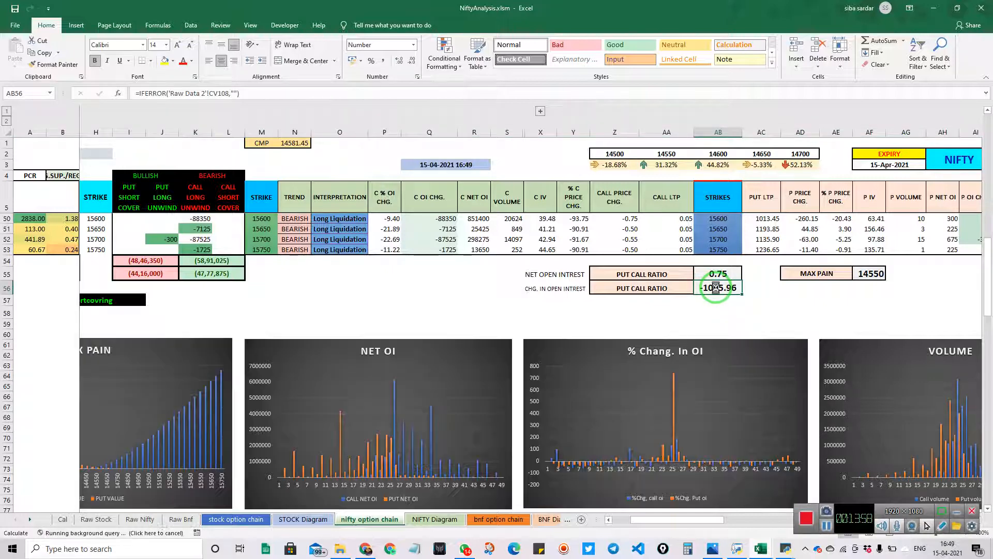
left_click(675, 309)
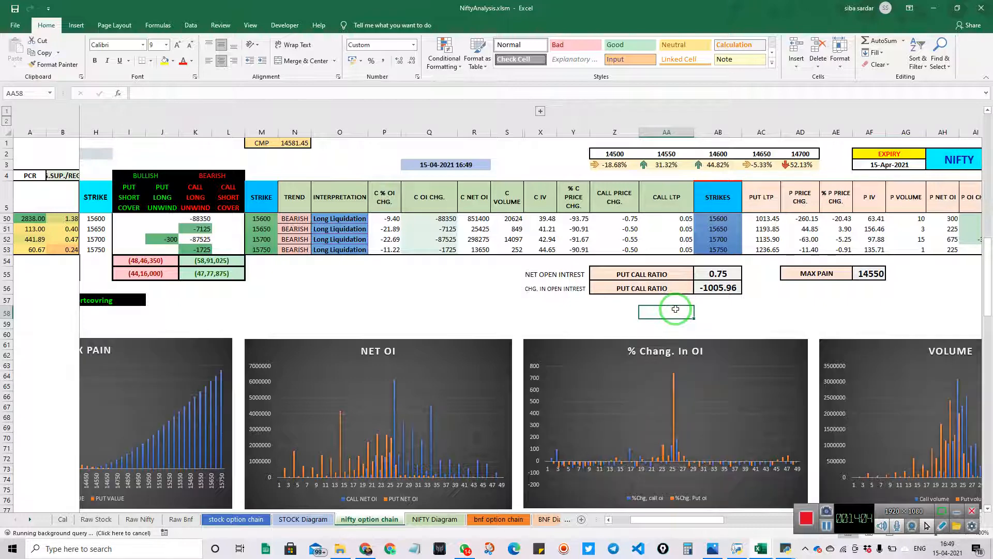
left_click(712, 287)
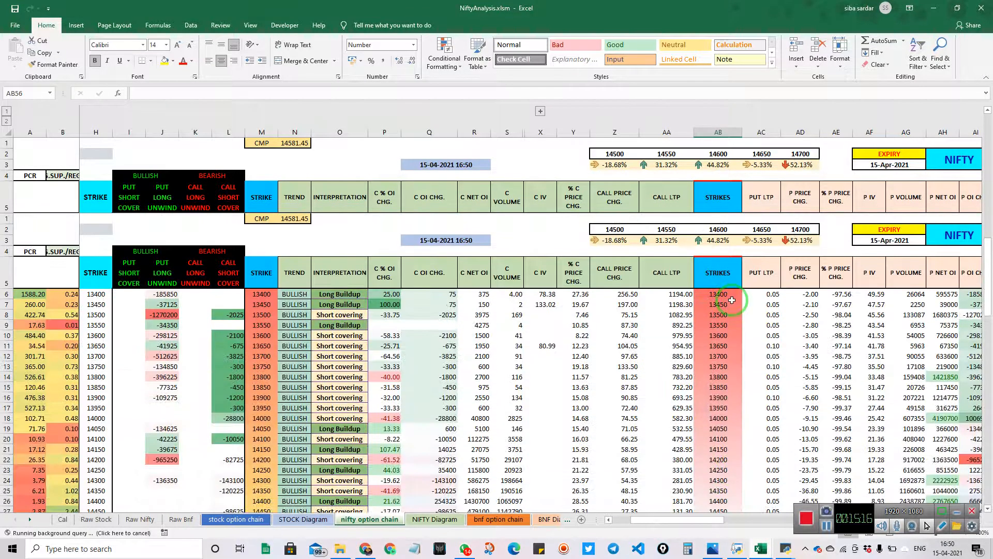
- Review the nifty strike rows and the percentage figures for strikes 14500 to 14700, selecting the 14650 figure
scroll(732, 300, "right", 4)
scroll(590, 262, "left", 9)
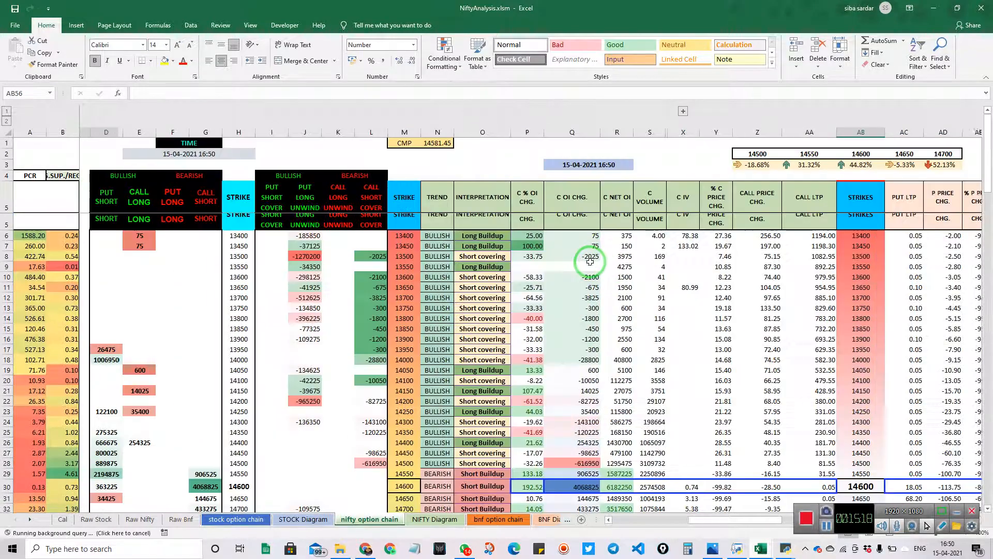
scroll(590, 262, "right", 1)
scroll(738, 211, "right", 1)
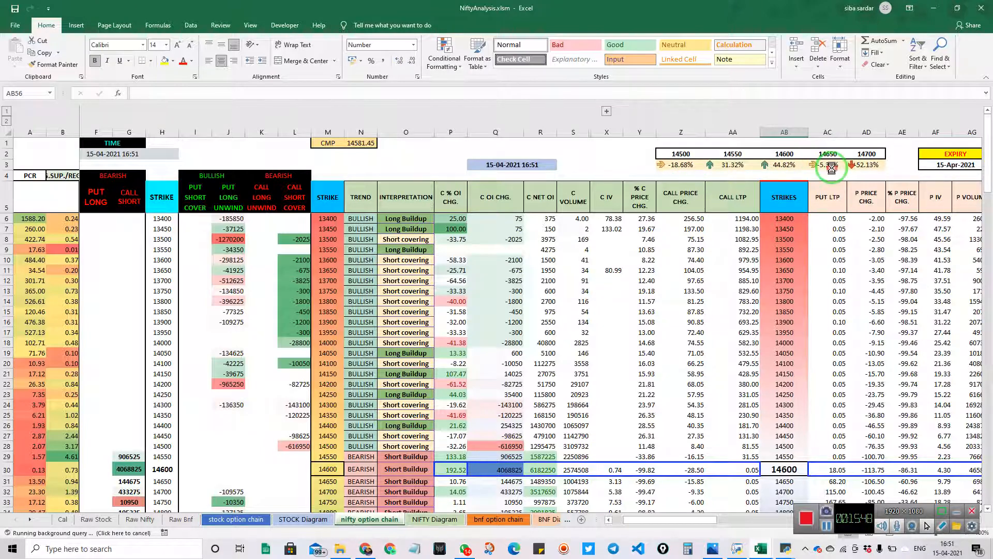
left_click(830, 165)
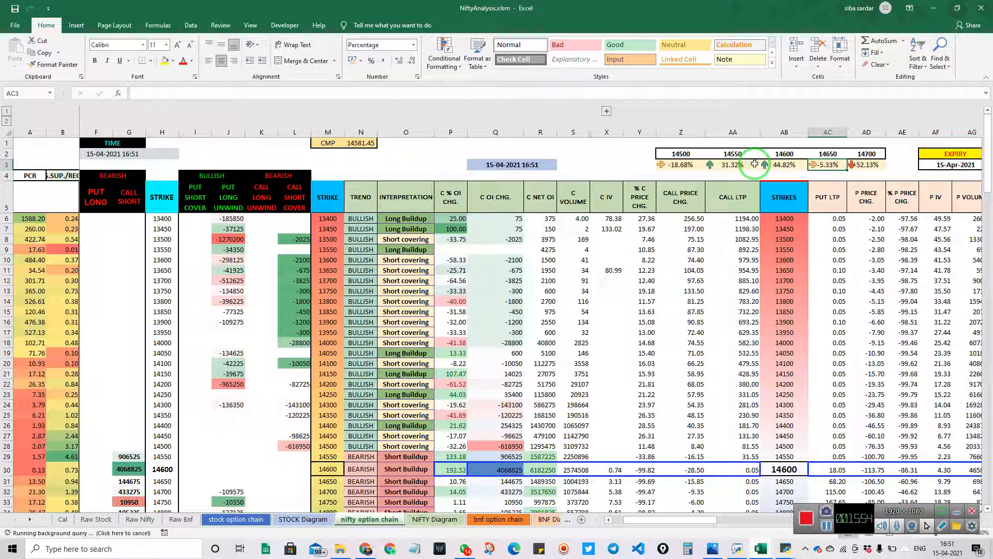
scroll(753, 166, "right", 2)
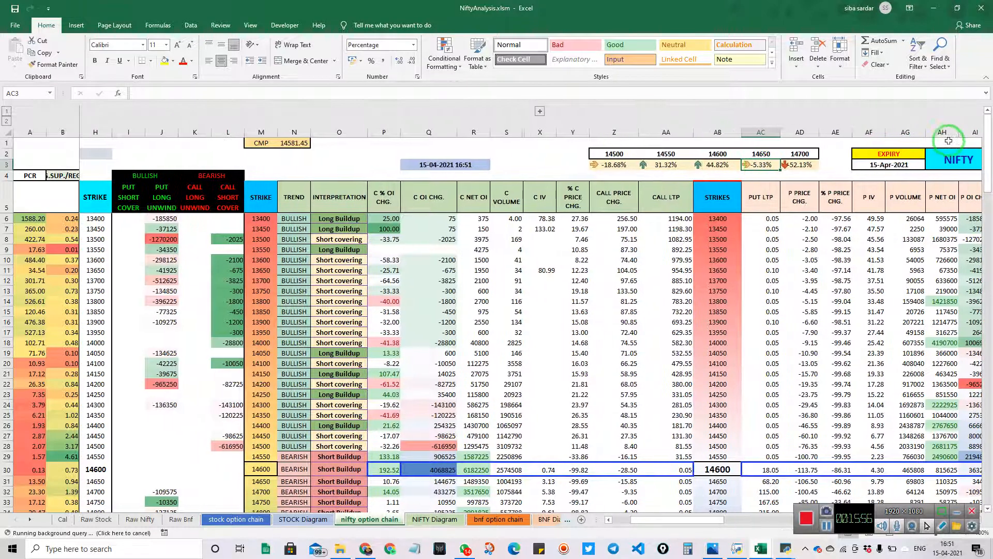
- Set the expiry of the nifty option chain to 29-Apr-2021
left_click(881, 166)
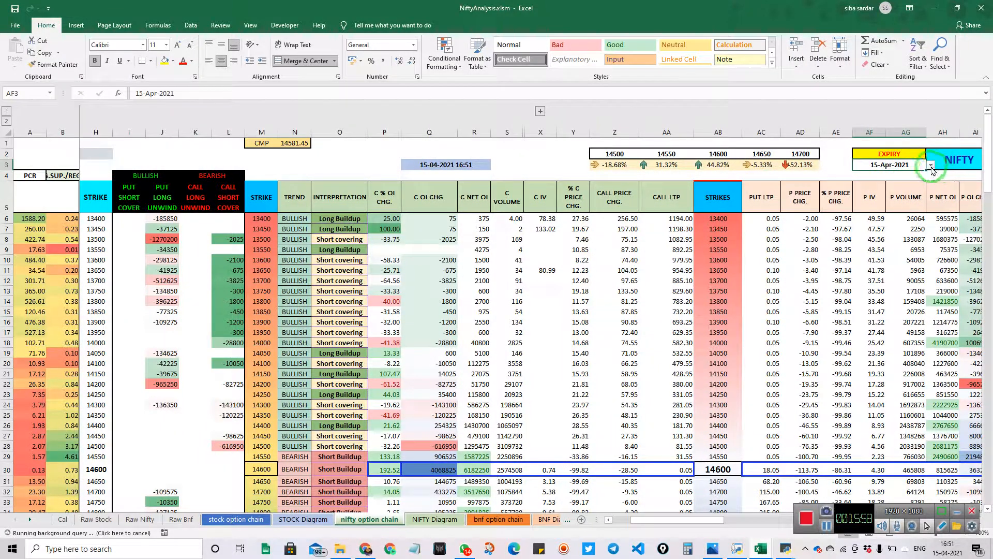
left_click(931, 165)
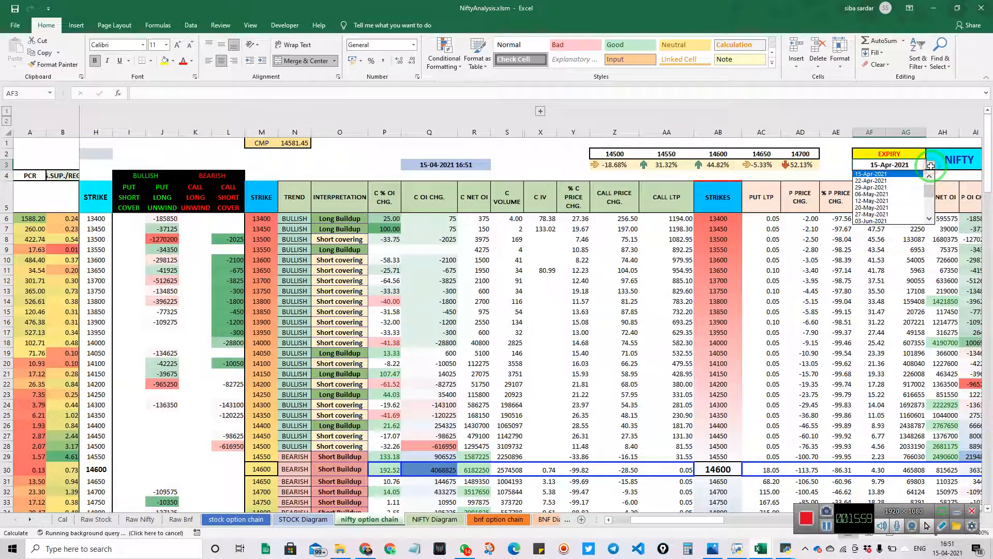
left_click(868, 185)
- Examine the 29-Apr-2021 strike data, put call ratios, max pain and open interest charts on the nifty option chain sheet
scroll(690, 303, "down", 7)
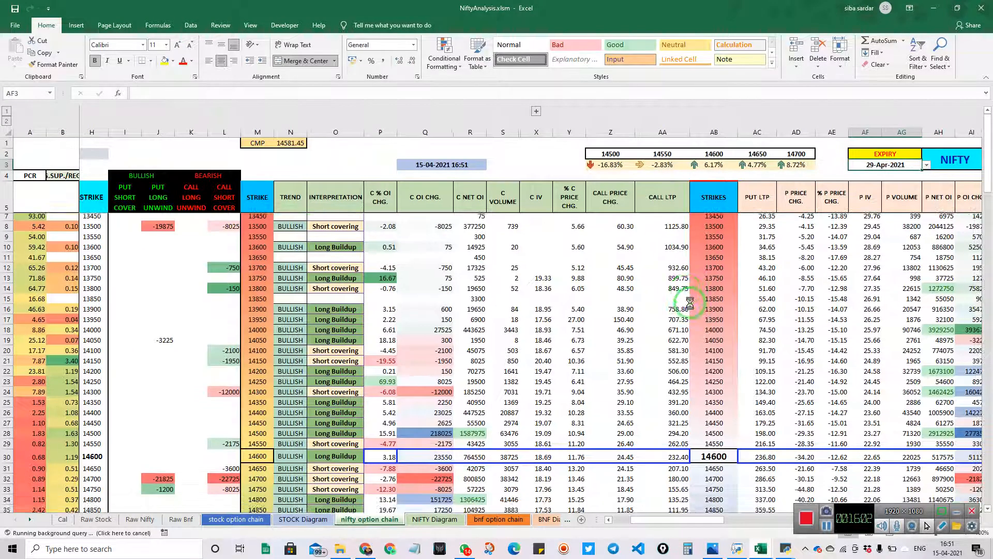
scroll(690, 302, "down", 8)
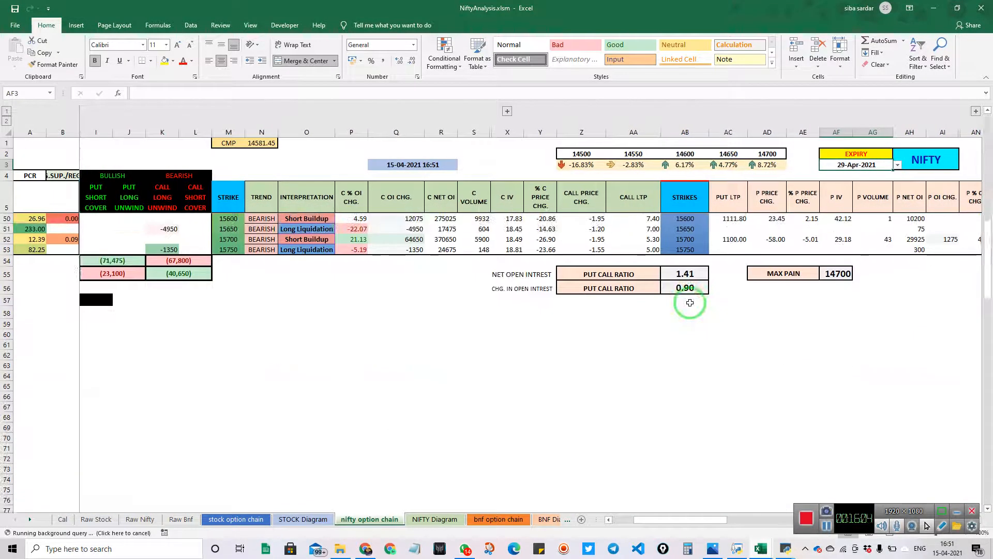
scroll(690, 303, "down", 1)
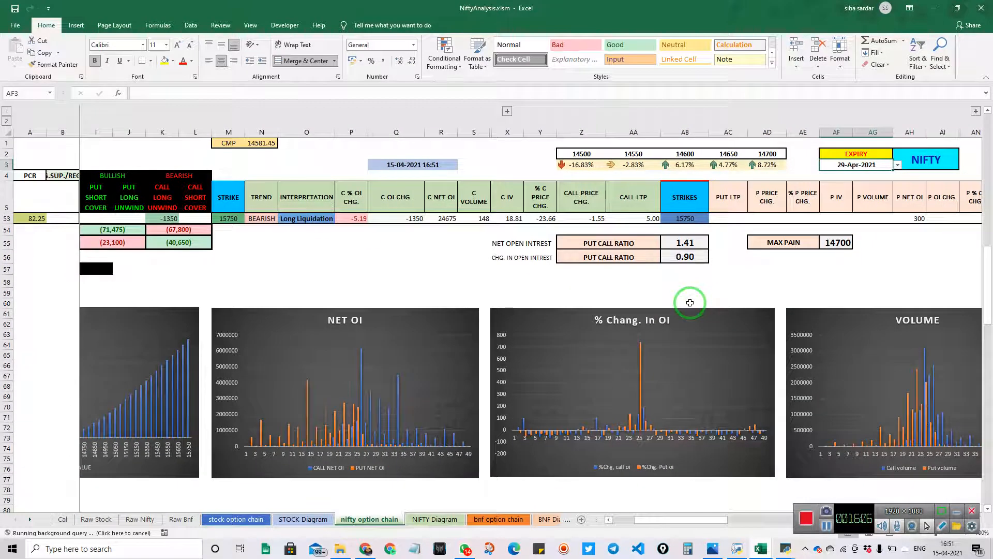
scroll(288, 361, "left", 2)
scroll(288, 361, "down", 2)
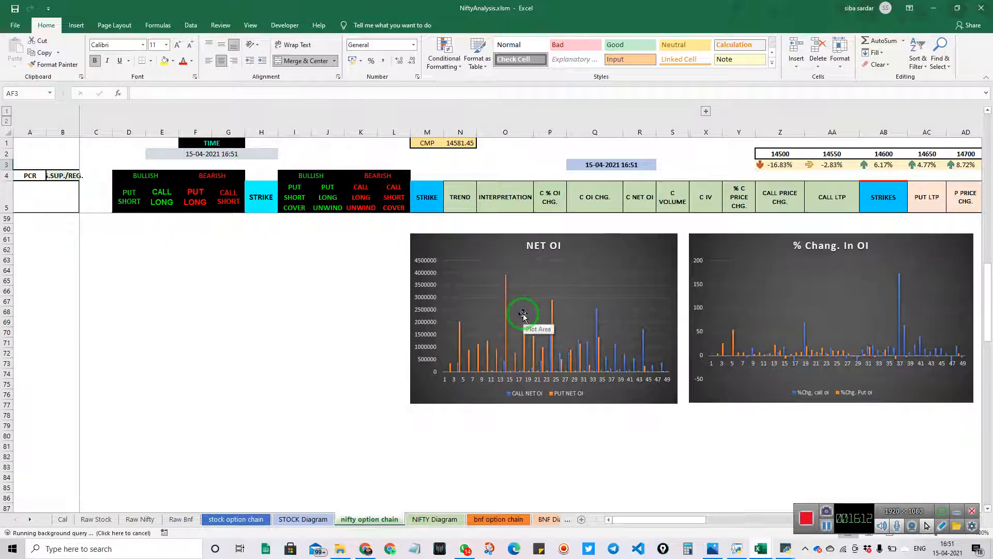
scroll(802, 331, "up", 2)
scroll(801, 331, "right", 3)
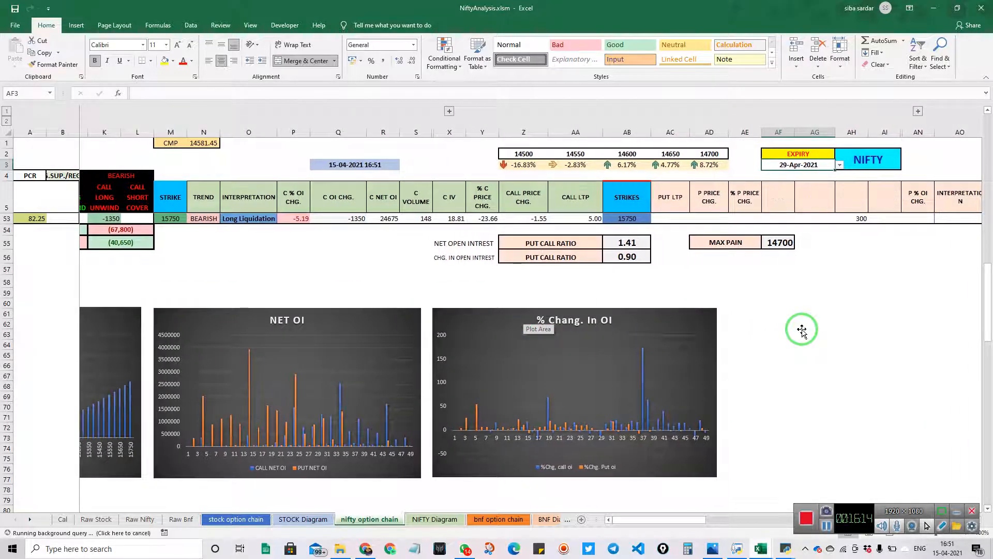
scroll(801, 331, "right", 1)
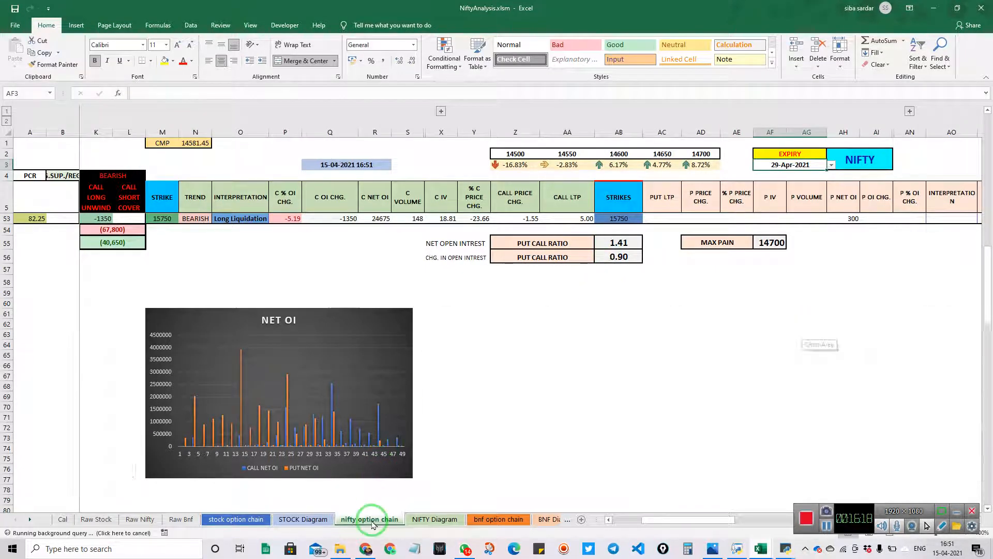
- Review the Change. In OI, NET OI and Volume charts on the NIFTY Diagram sheet and return to the nifty option chain
left_click(434, 519)
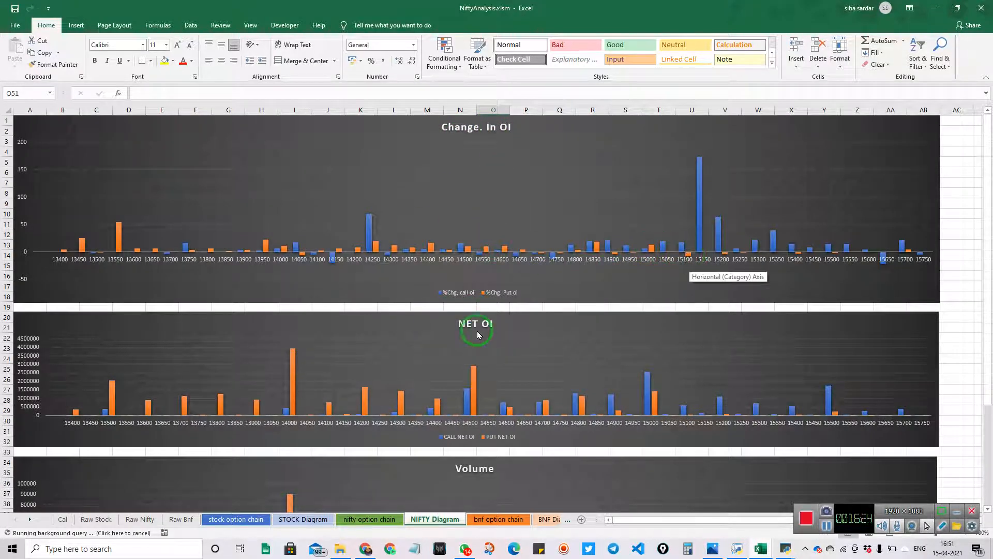
scroll(477, 334, "down", 4)
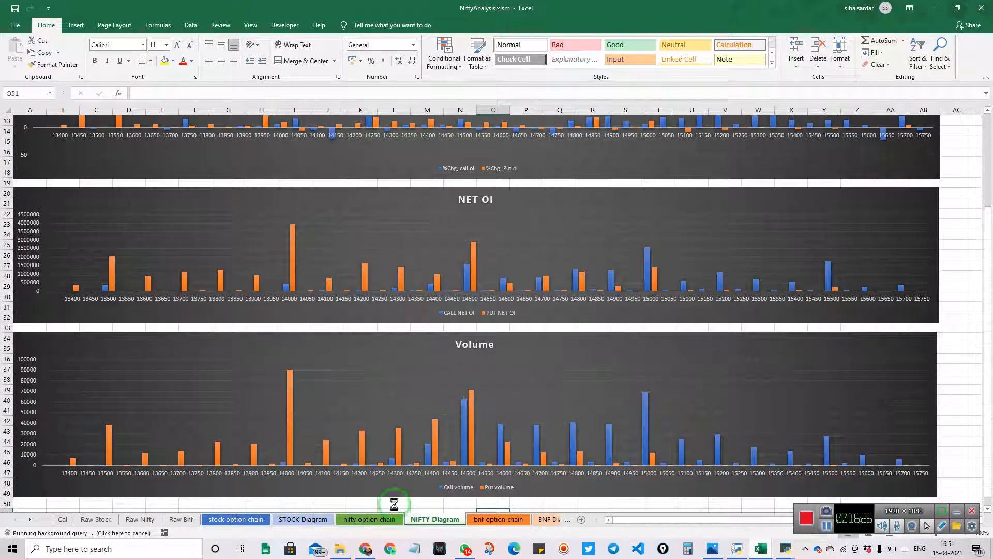
left_click(385, 525)
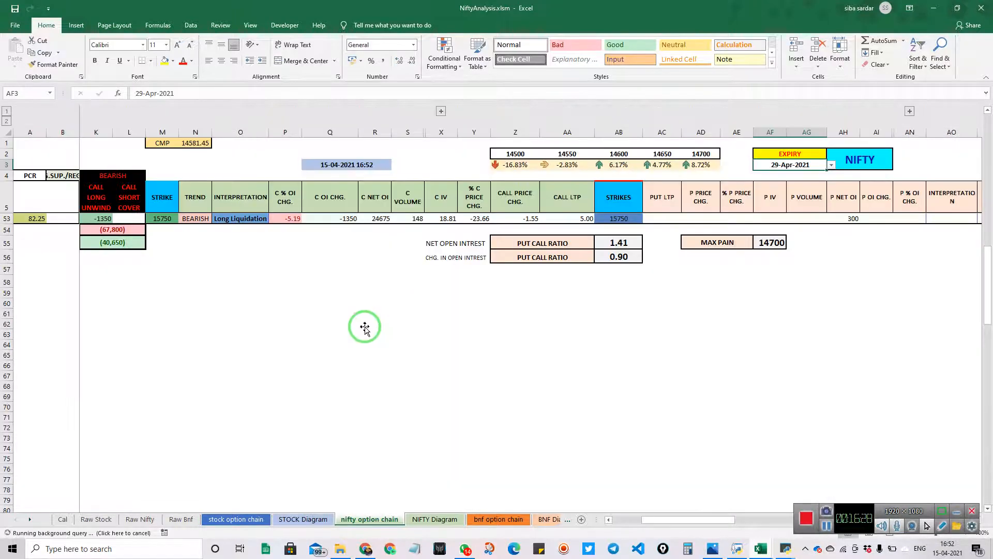
- Open the stock option chain sheet and look over its call and put columns across to the expiry and stock selectors
left_click(227, 530)
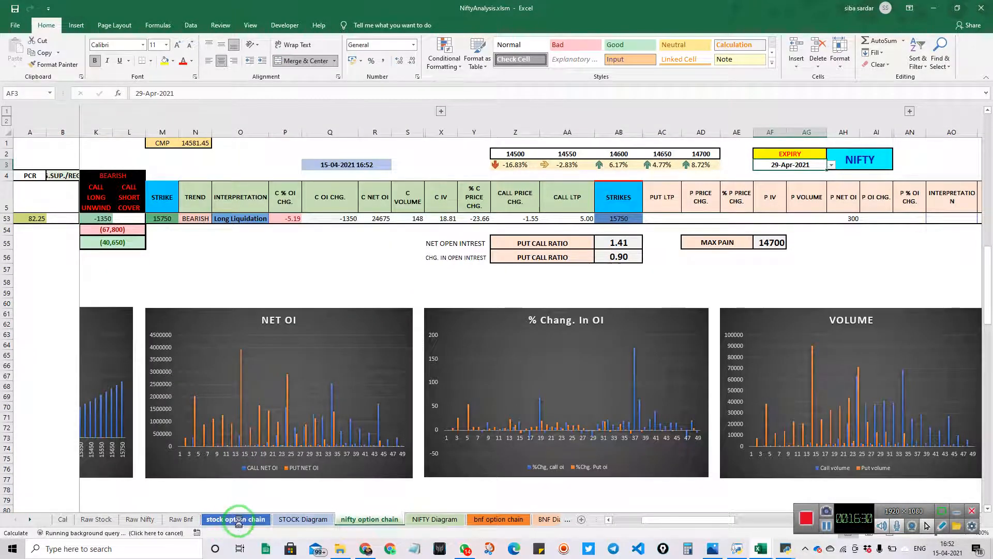
scroll(292, 252, "left", 2)
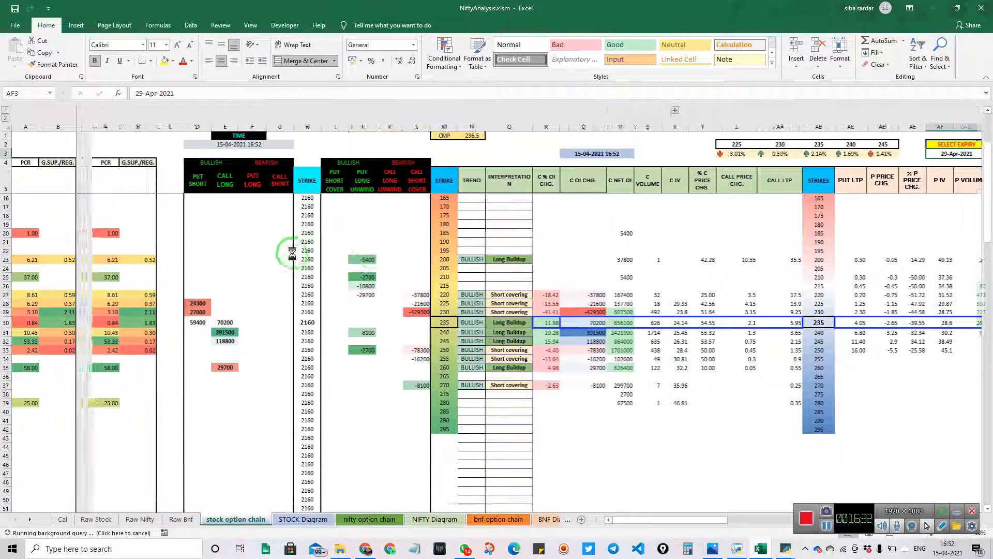
scroll(293, 252, "right", 10)
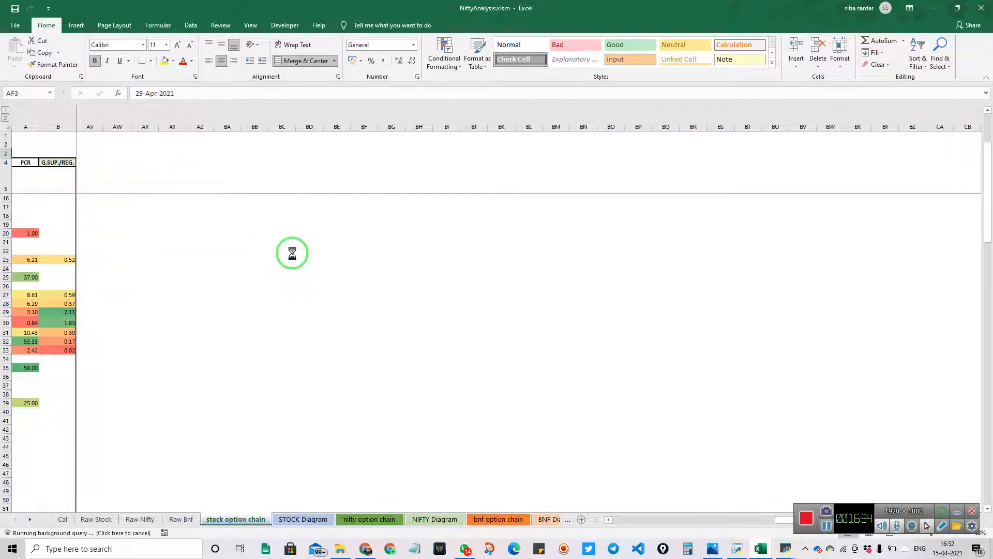
scroll(292, 253, "left", 10)
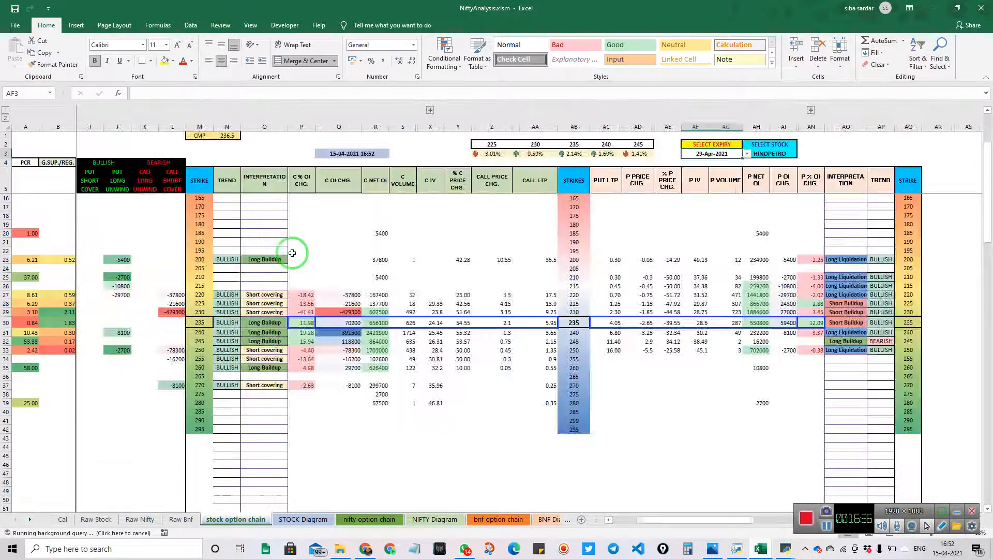
- Select HDFCBANK as the stock on the stock option chain sheet and minimize the Python console window
left_click(759, 154)
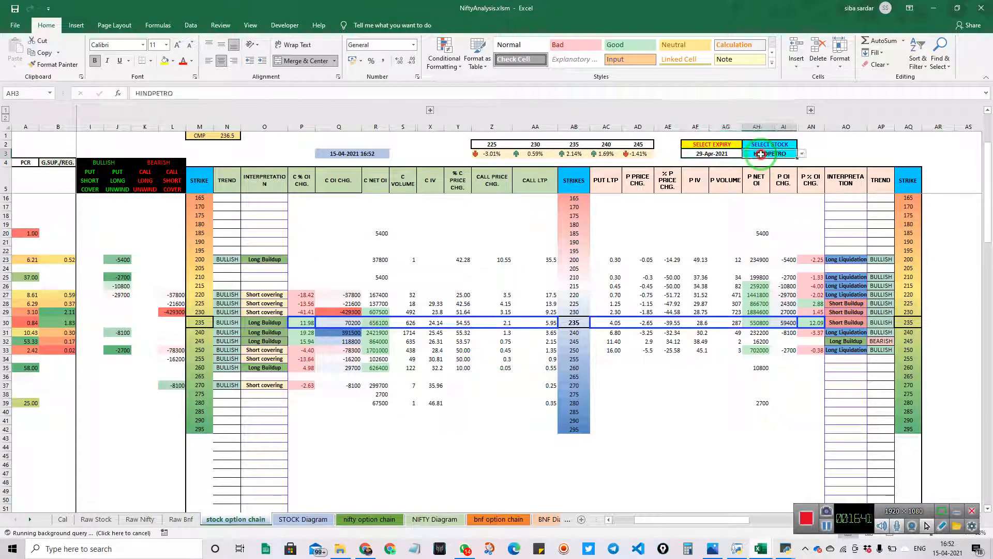
left_click(801, 154)
scroll(799, 163, "up", 2)
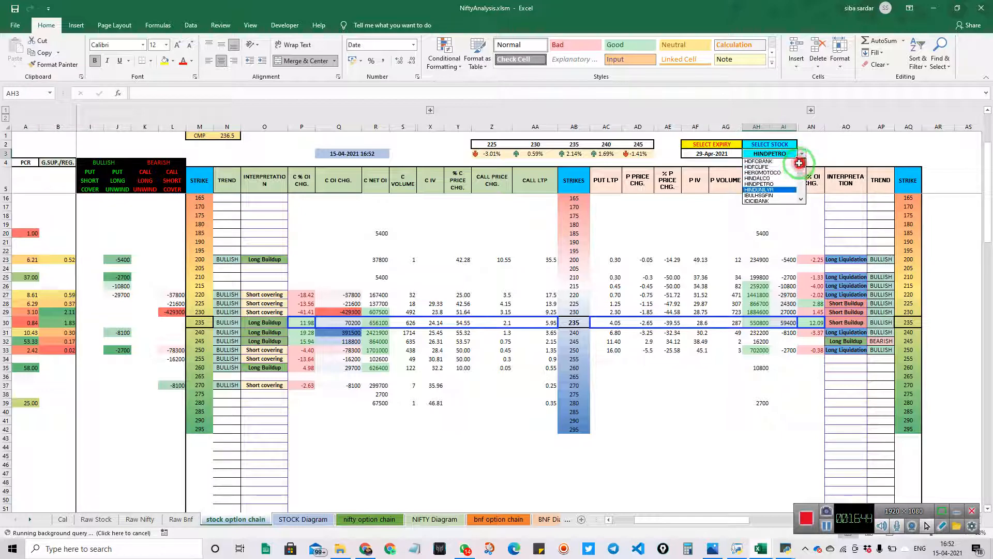
left_click(799, 163)
left_click(756, 167)
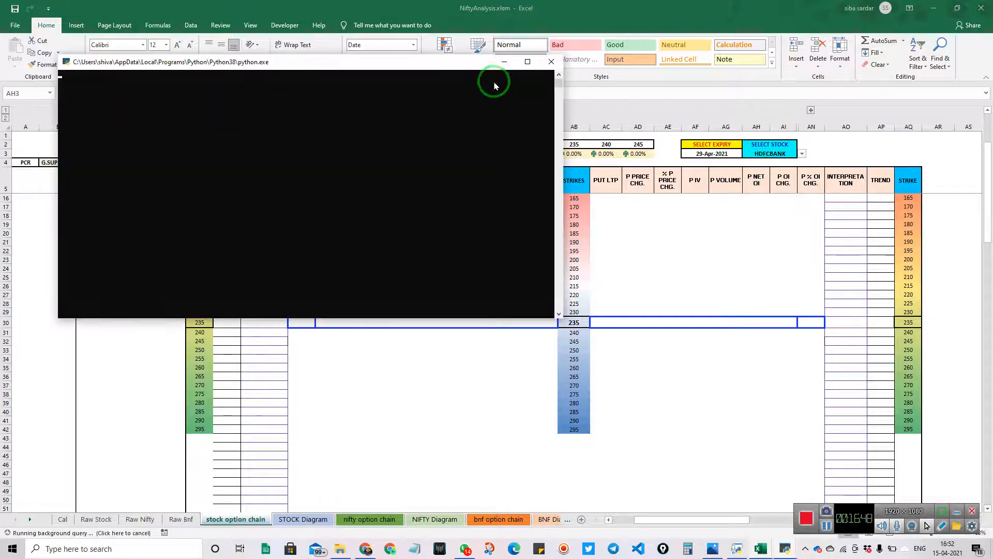
left_click(501, 62)
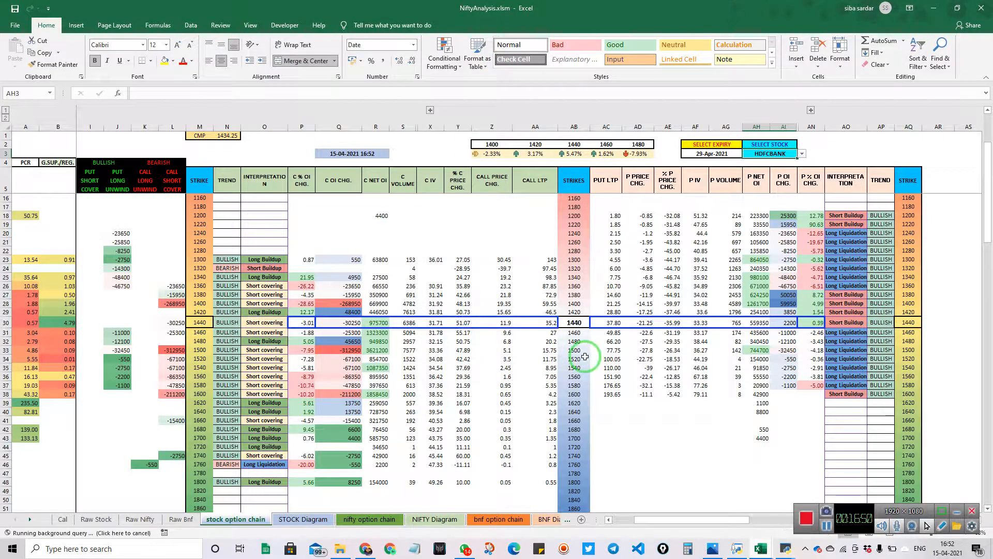
- Switch the stock on the stock option chain sheet to HDFCLIFE and back to HINDPETRO
left_click(801, 154)
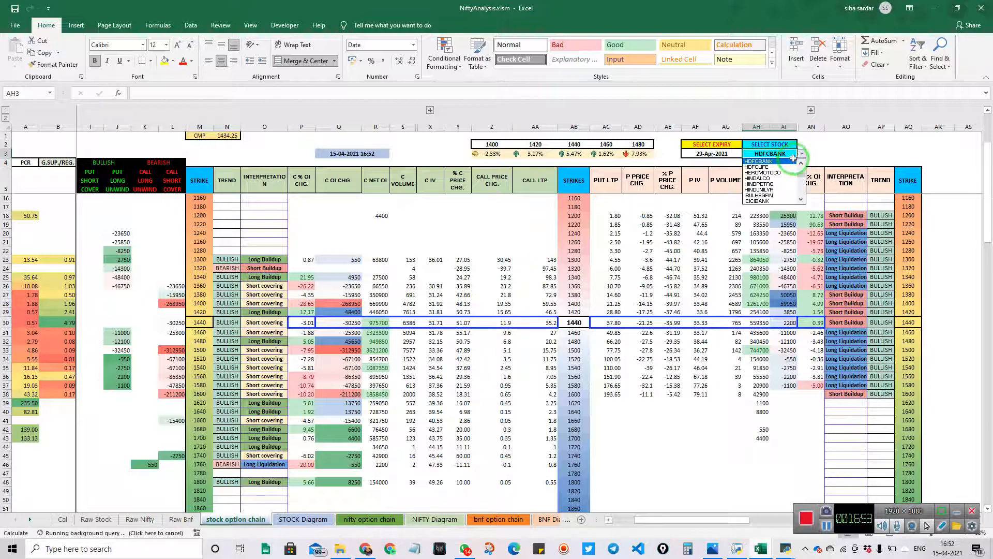
left_click(766, 167)
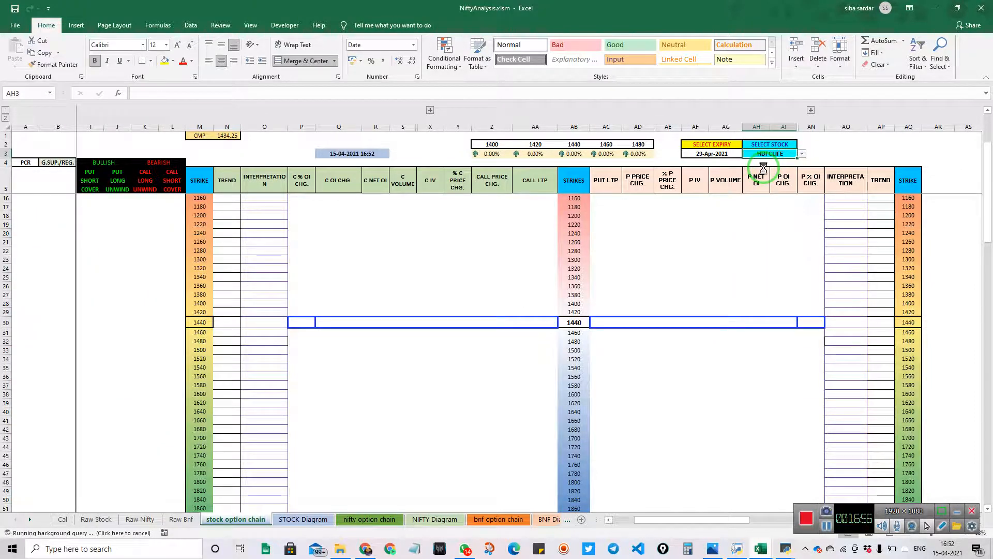
left_click(801, 154)
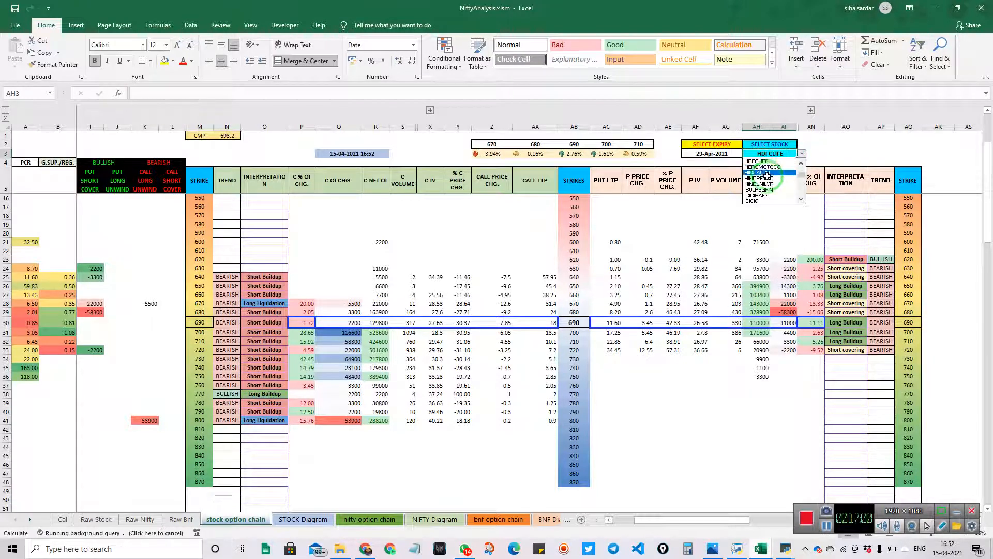
left_click(765, 176)
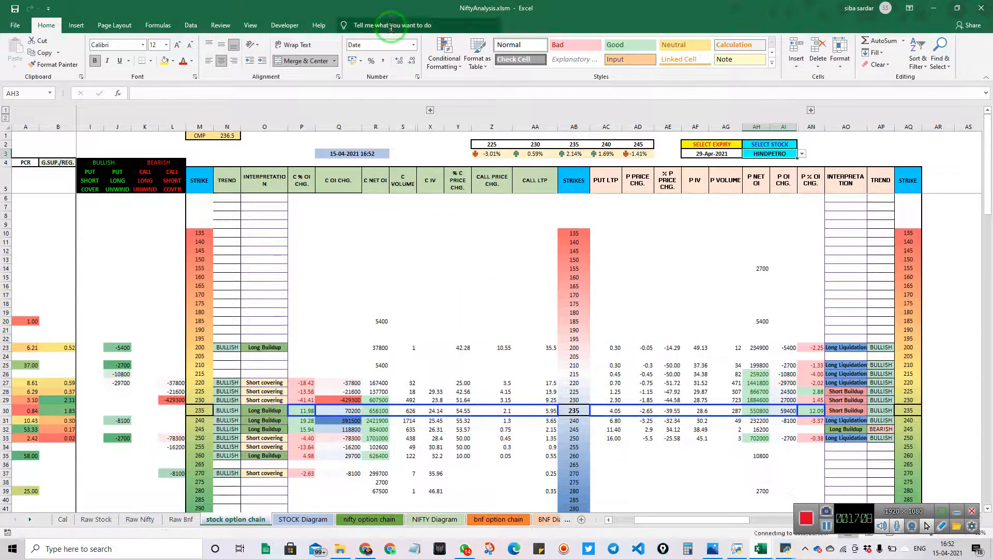
- Look over the BNF Diagram charts and the raw data sheet and return to the nifty option chain sheet
left_click(538, 524)
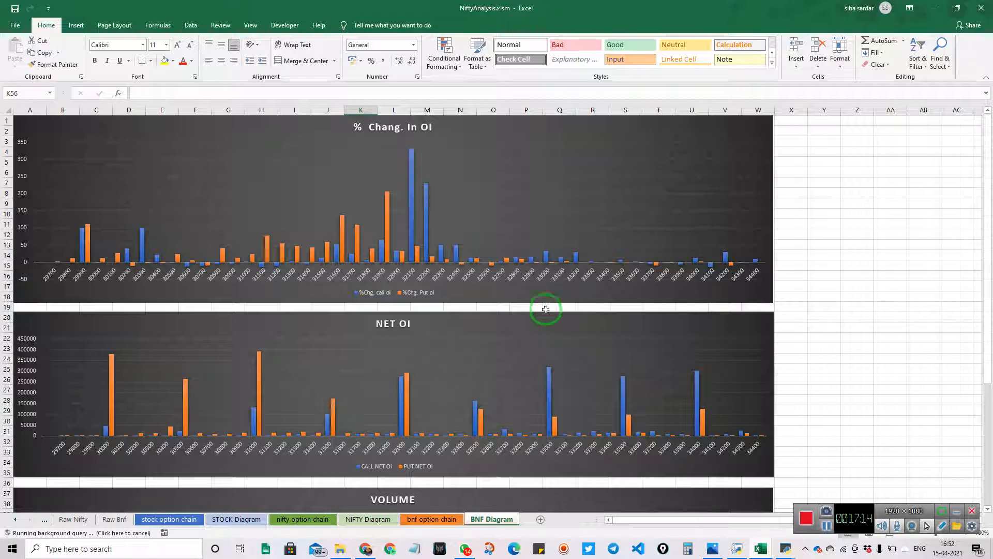
left_click(89, 520)
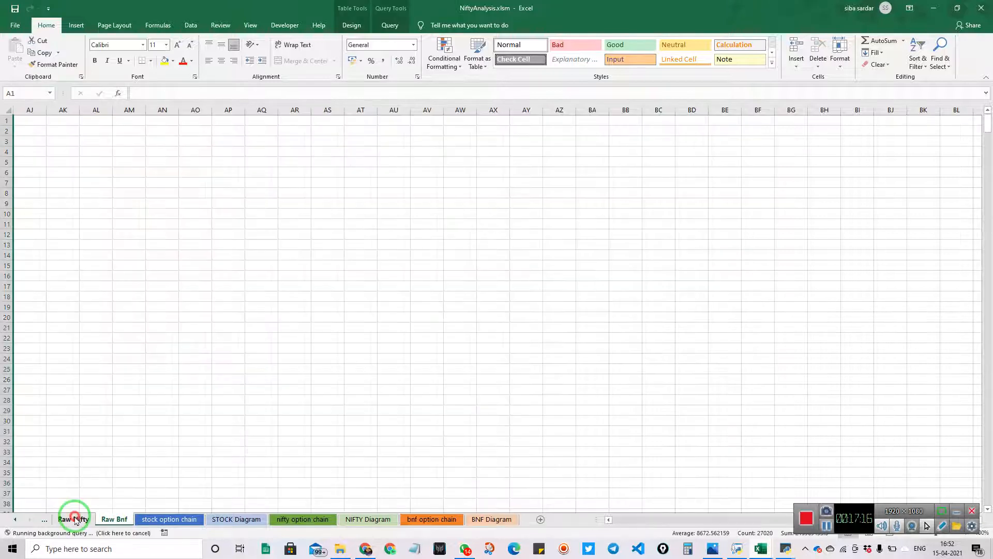
left_click(111, 518)
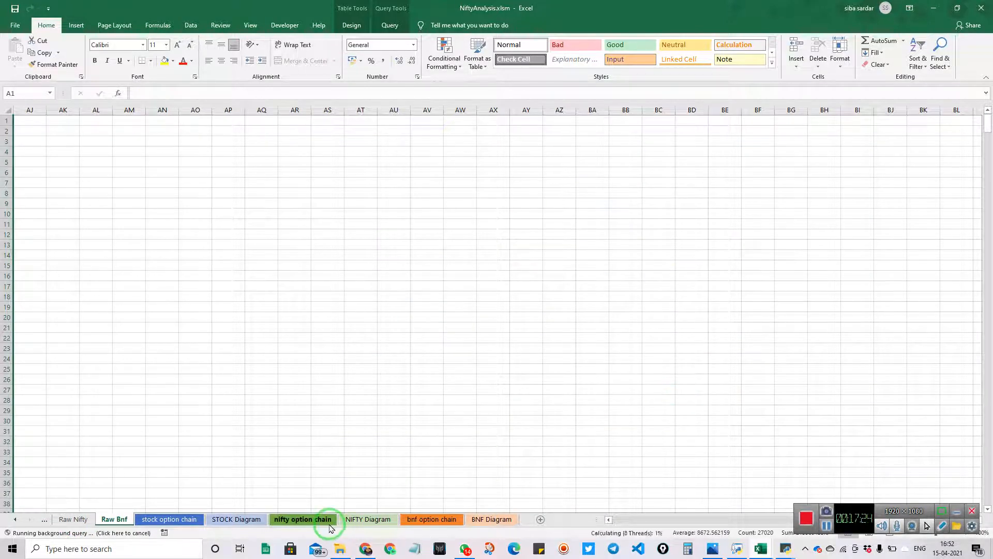
left_click(307, 520)
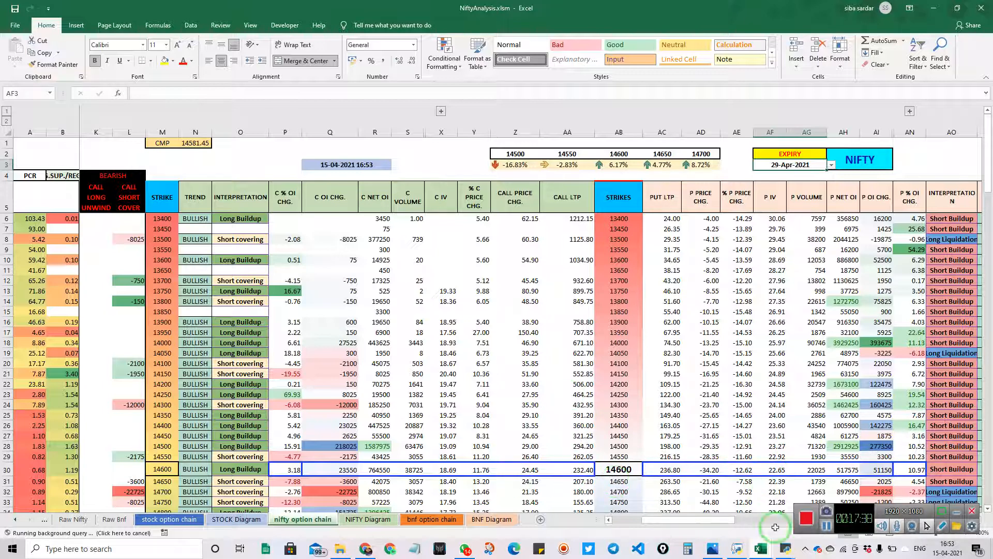
- Open IntradayStockSelection.xlsm from the D:\EMSExcel folder and select cell B2 on its EQ sheet
left_click(761, 547)
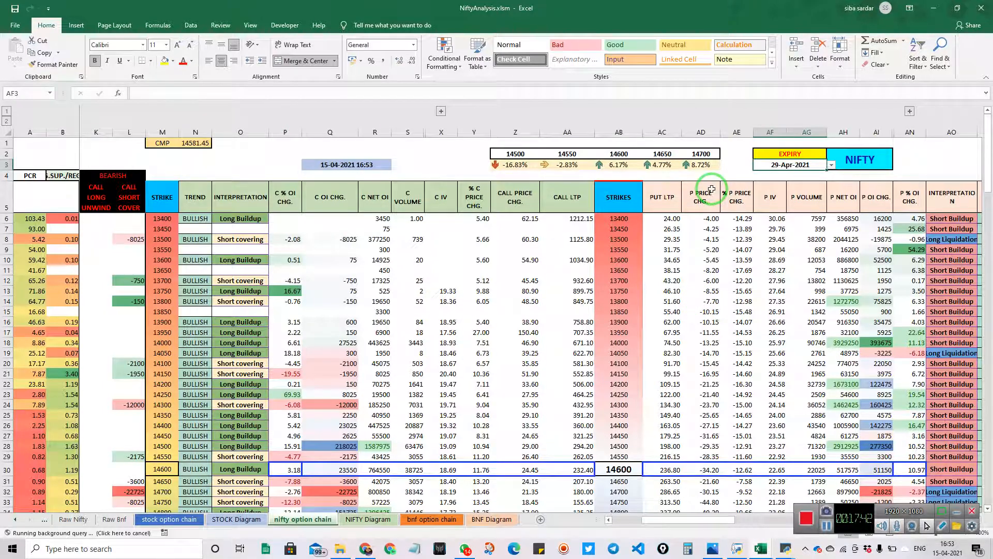
left_click(345, 549)
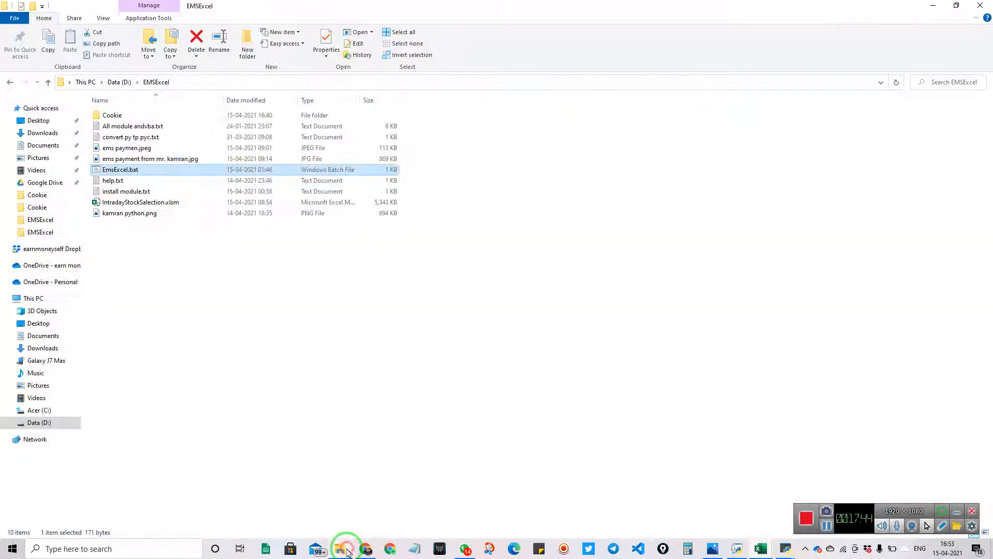
left_click(131, 203)
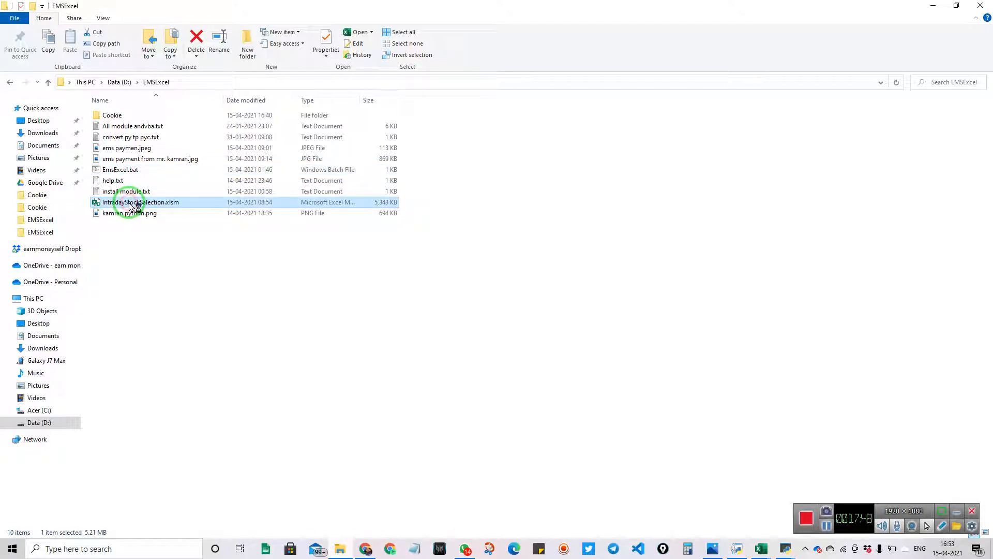
double_click(130, 203)
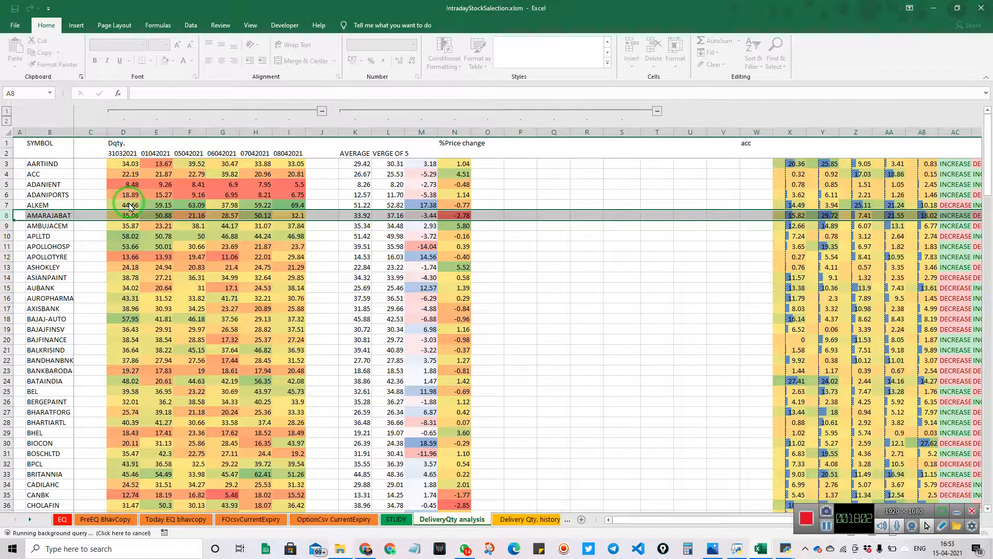
left_click(63, 519)
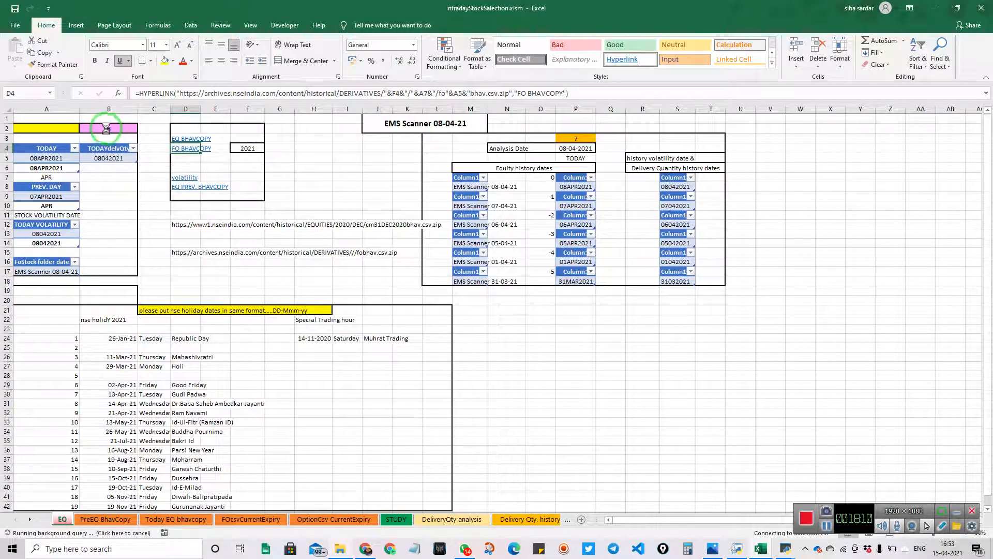
left_click(116, 127)
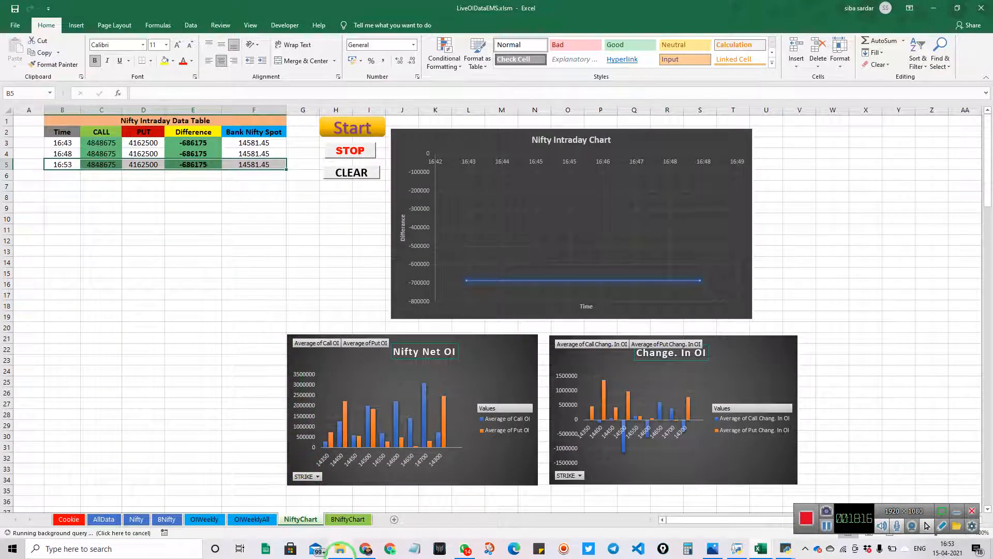
- Open the FoStock folder on drive D and look over its dated EMS Scanner folders
left_click(340, 548)
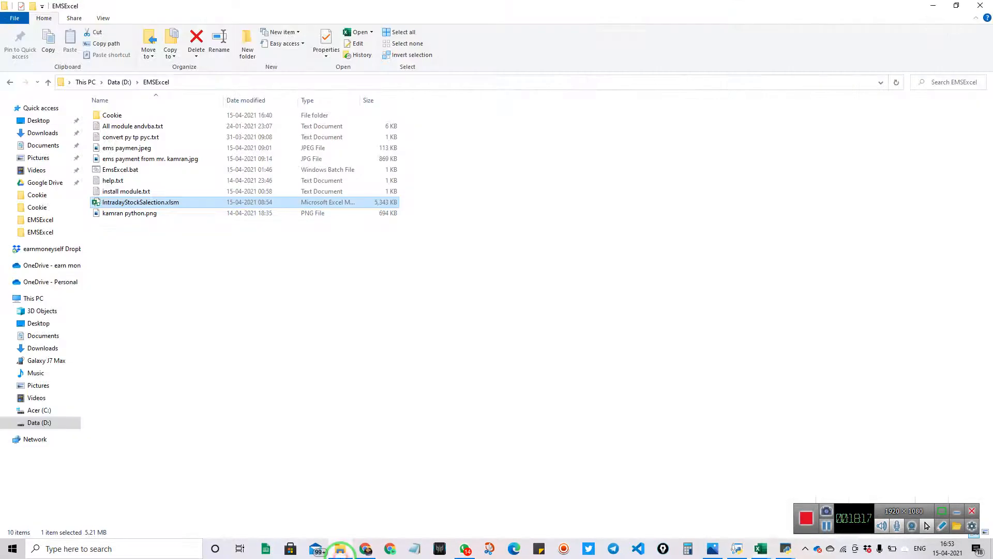
left_click(45, 423)
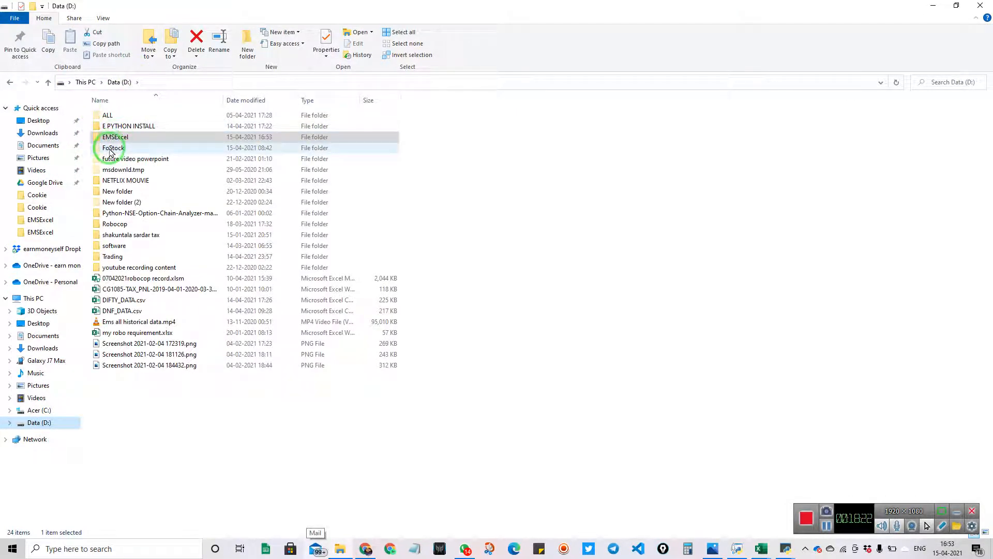
double_click(110, 149)
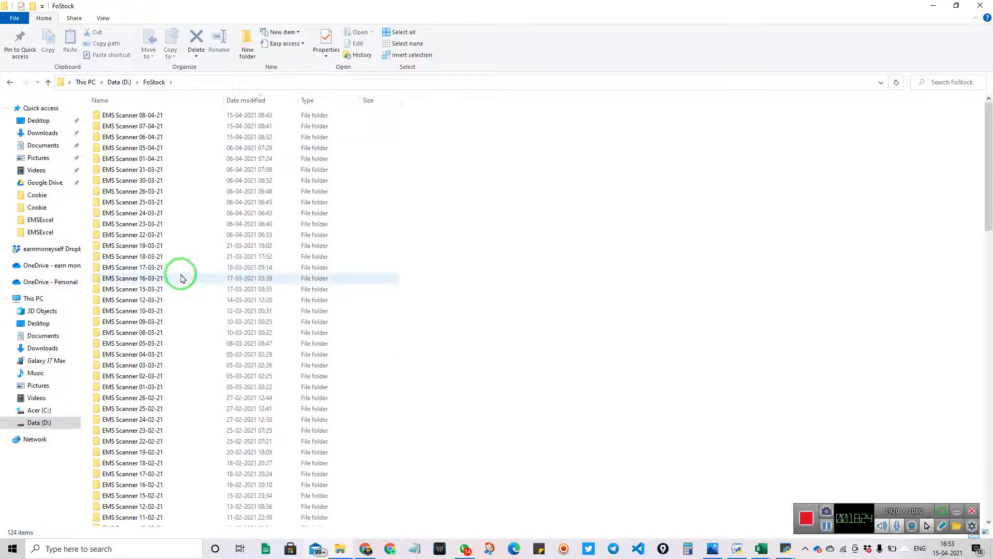
scroll(179, 276, "up", 1)
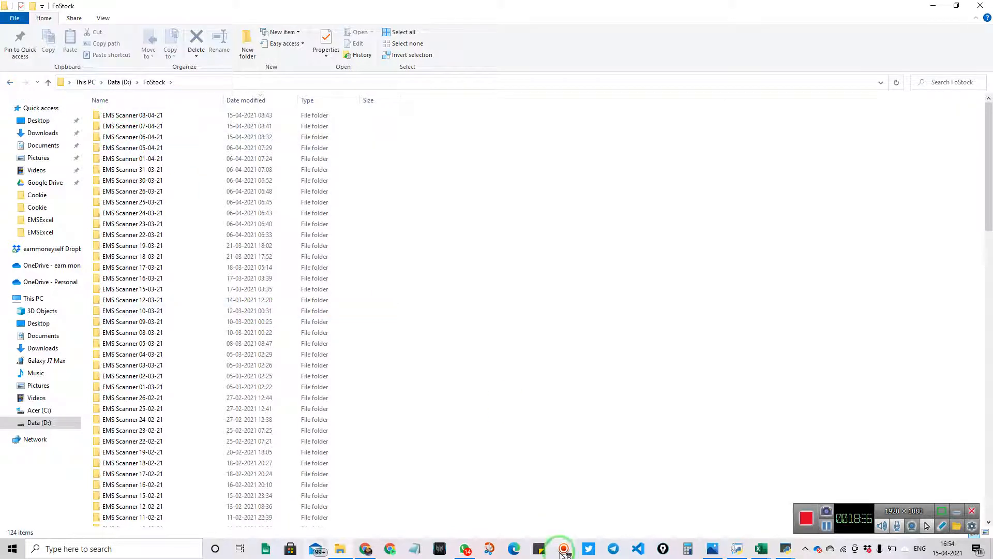
- Switch back to IntradayStockSelection.xlsm, set cell B2 on the EQ sheet to 7 and minimize the Python console window
left_click(756, 551)
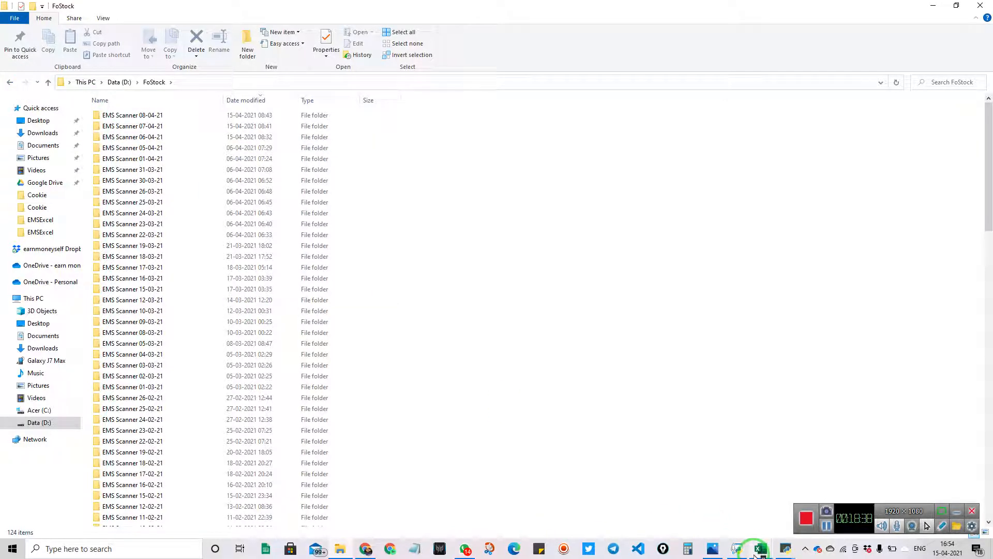
left_click(857, 494)
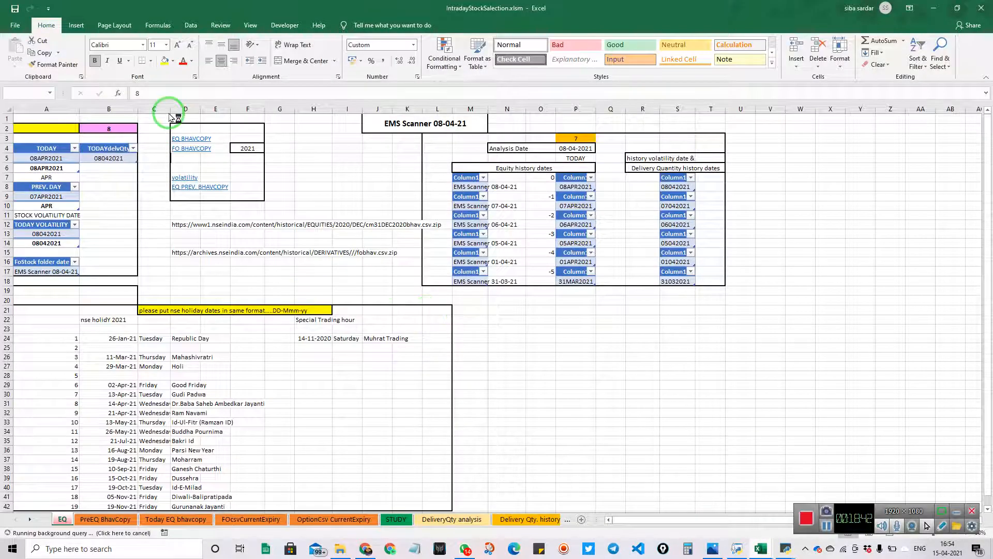
left_click(108, 129)
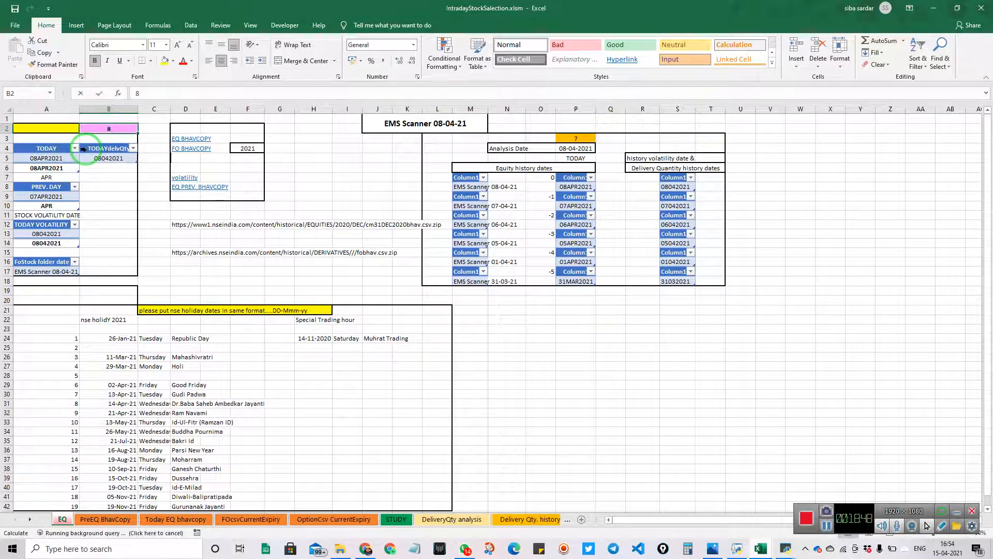
type("7")
key("Return")
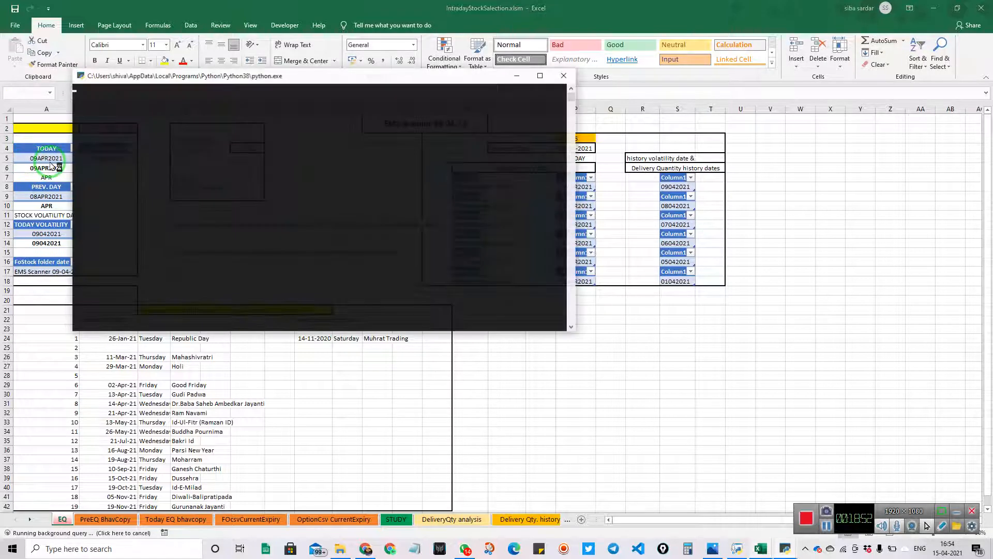
left_click(519, 76)
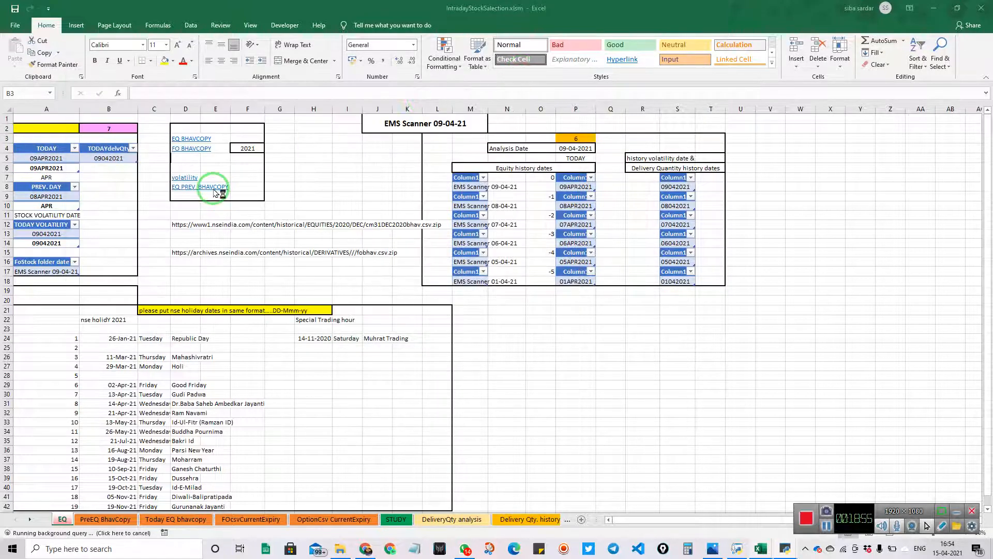
- Look over the PreEQ BhavCopy and Today EQ bhavcopy sheets and return to the EQ sheet
left_click(117, 519)
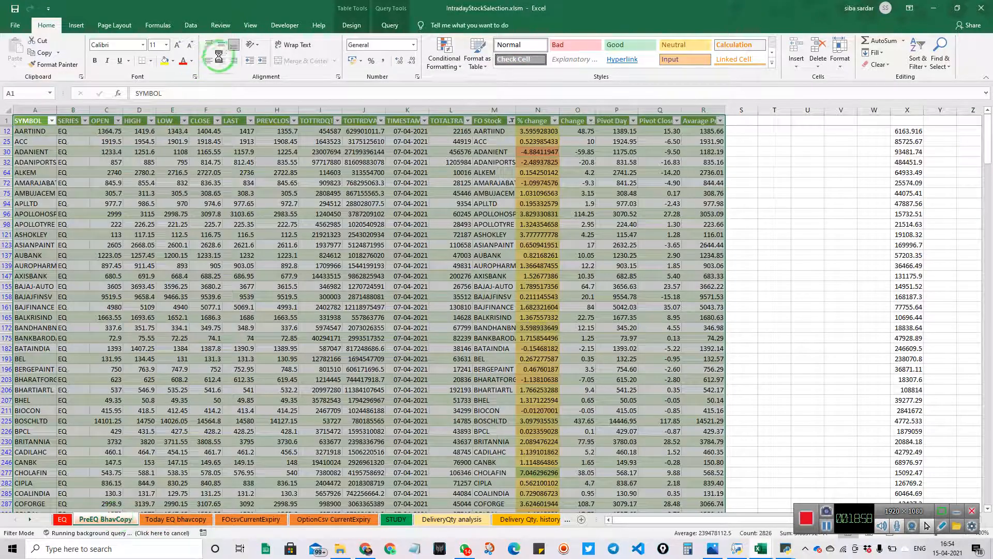
left_click(203, 27)
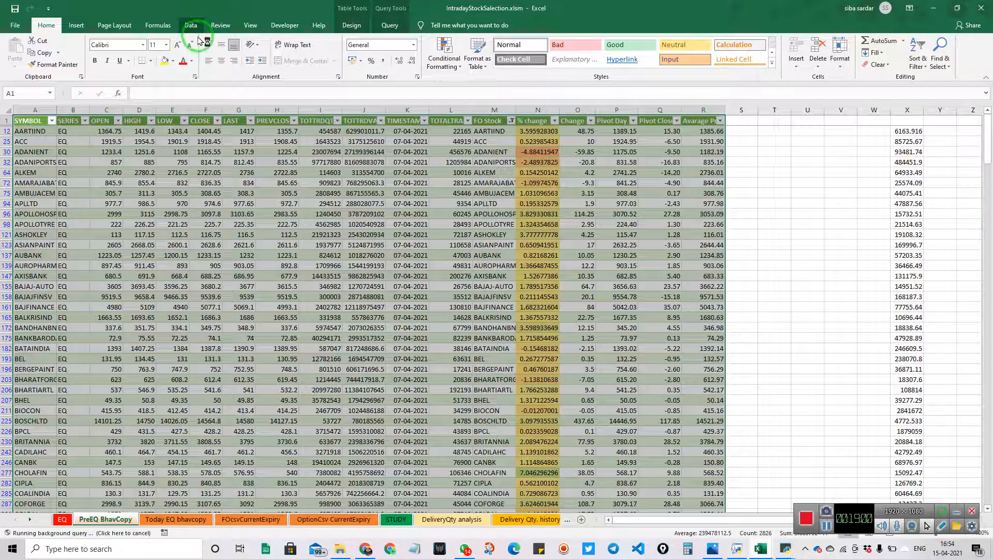
left_click(194, 29)
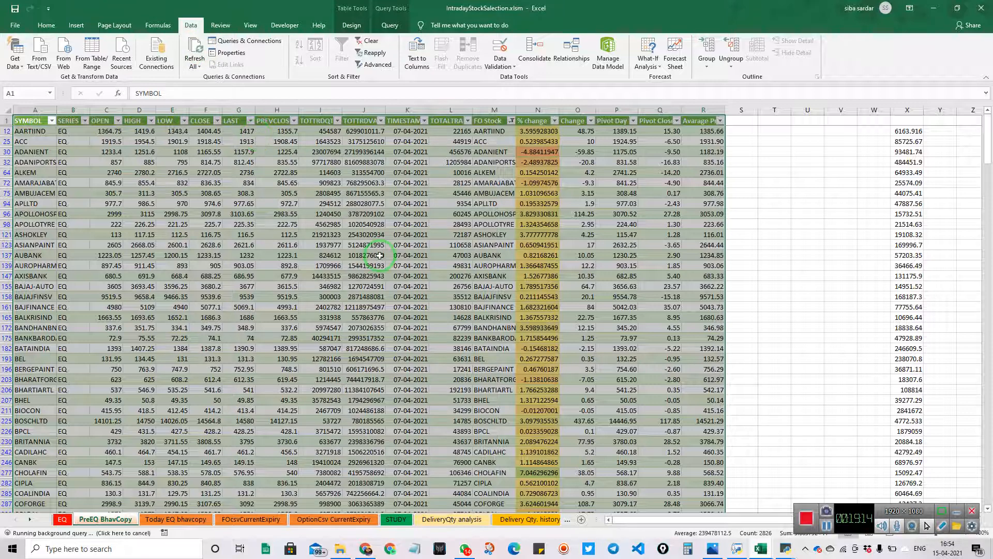
left_click(163, 520)
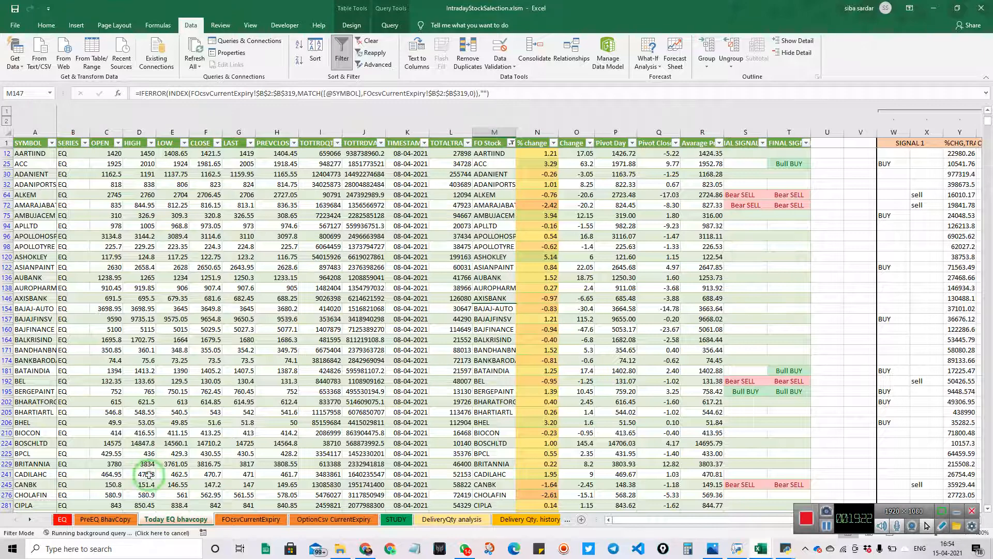
left_click(116, 518)
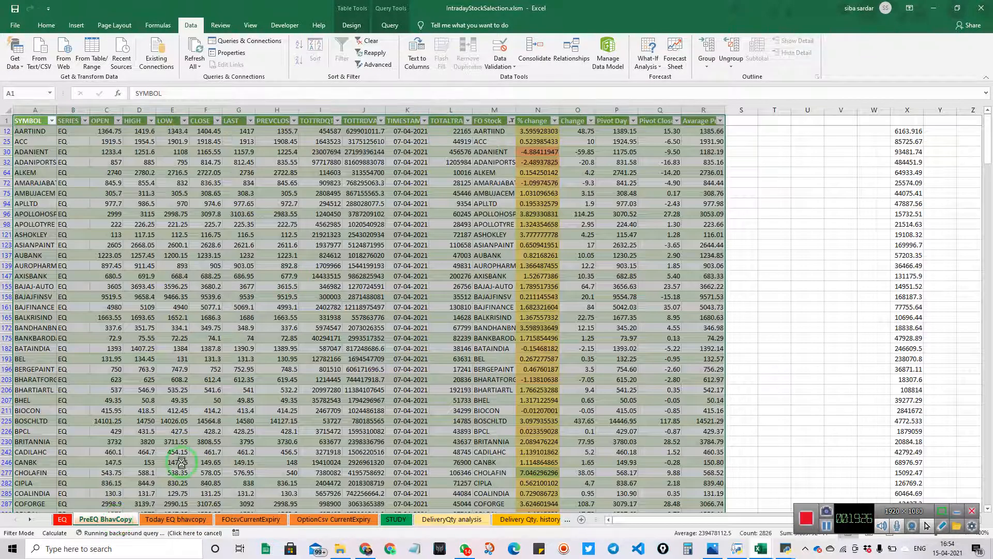
left_click(62, 519)
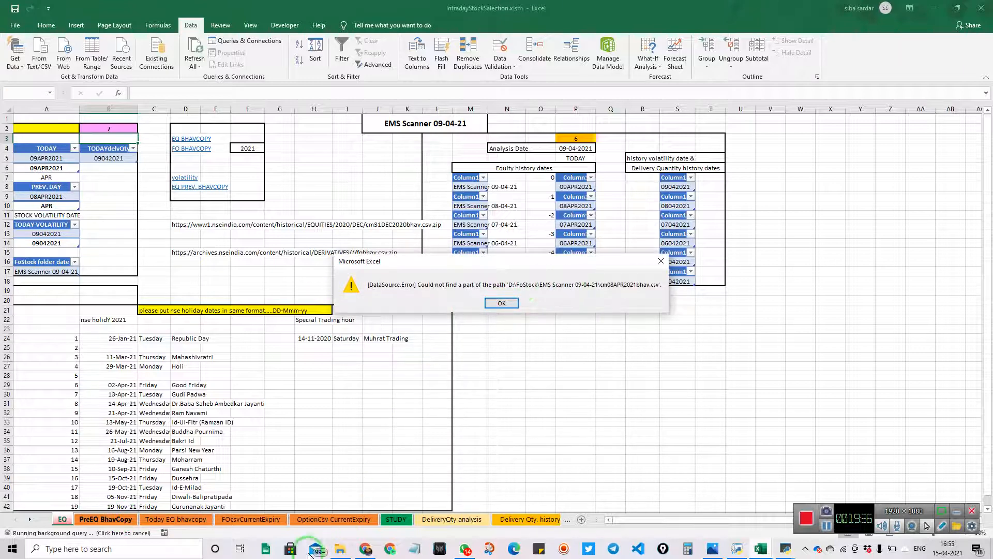
- Check the FoStock folder for EMS Scanner 09-04-21 and return to IntradayStockSelection.xlsm
mouse_move(340, 548)
left_click(321, 505)
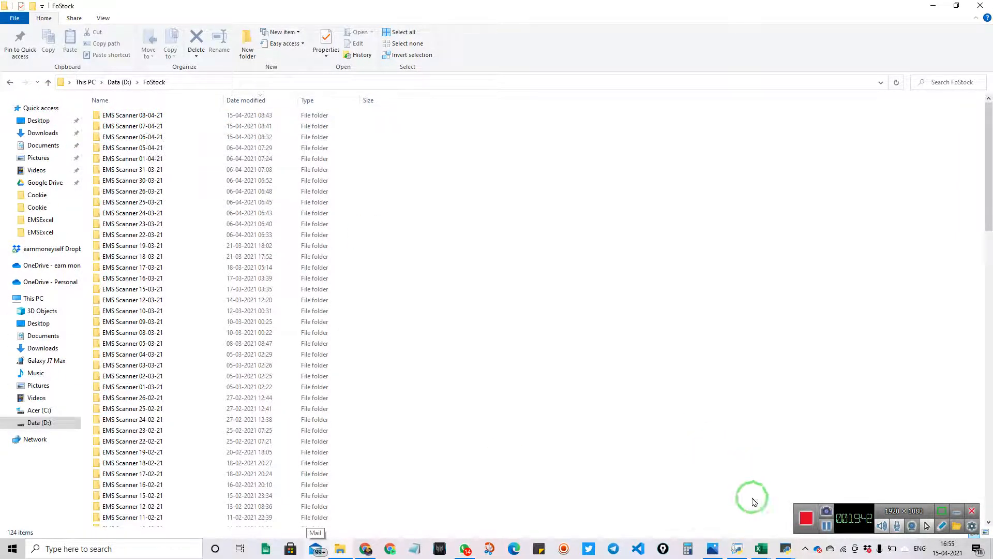
left_click(760, 548)
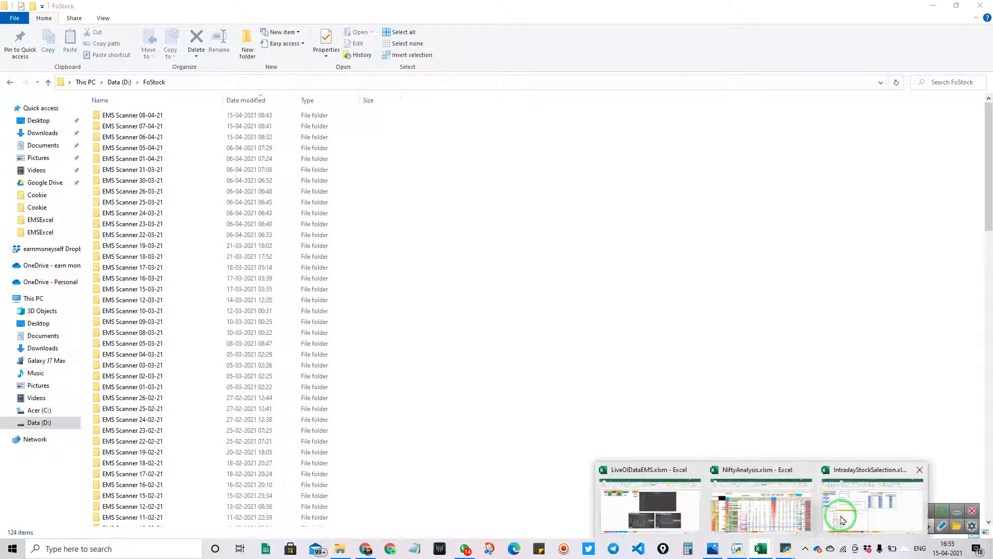
left_click(839, 515)
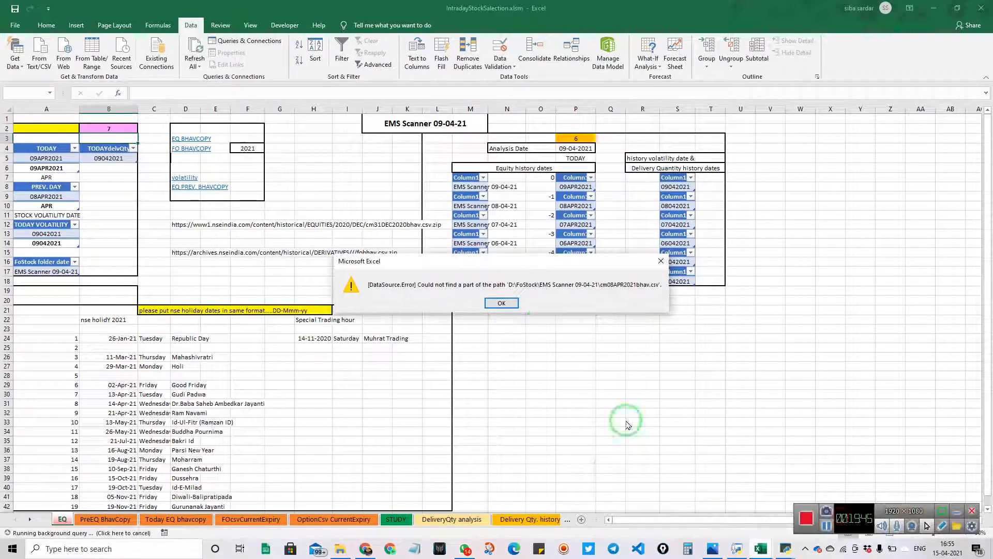
- Dismiss the data source error messages about the EMS Scanner 09-04-21 path
left_click(512, 307)
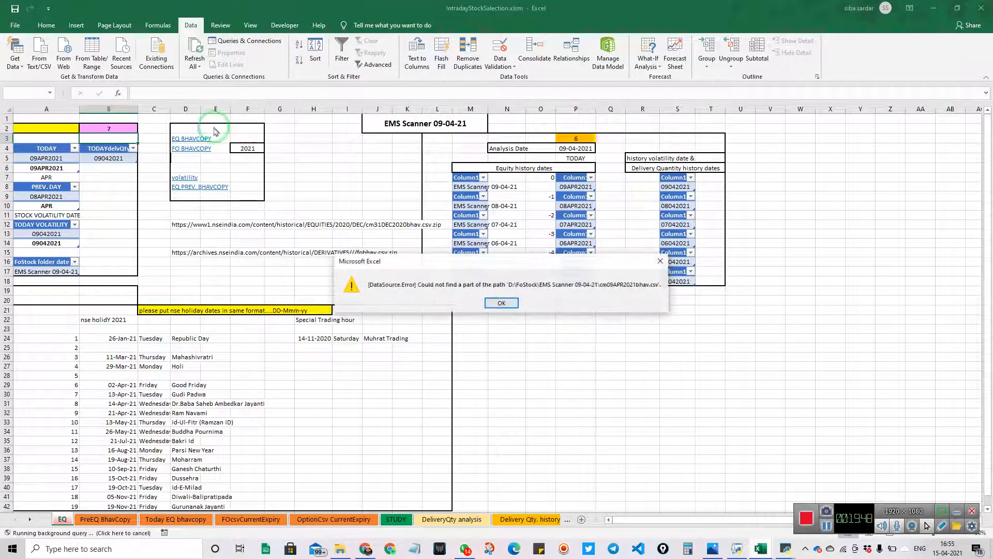
left_click(501, 302)
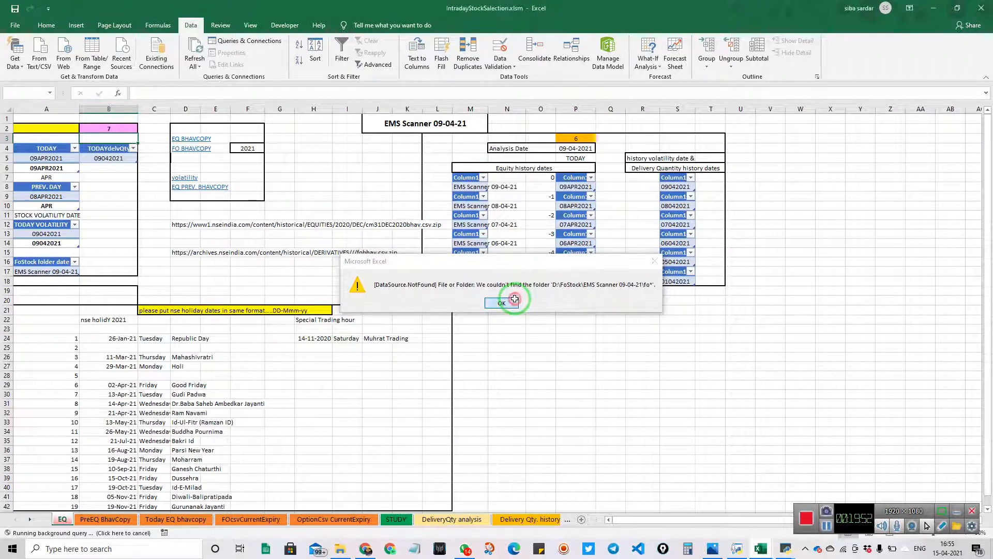
left_click(510, 301)
left_click(516, 303)
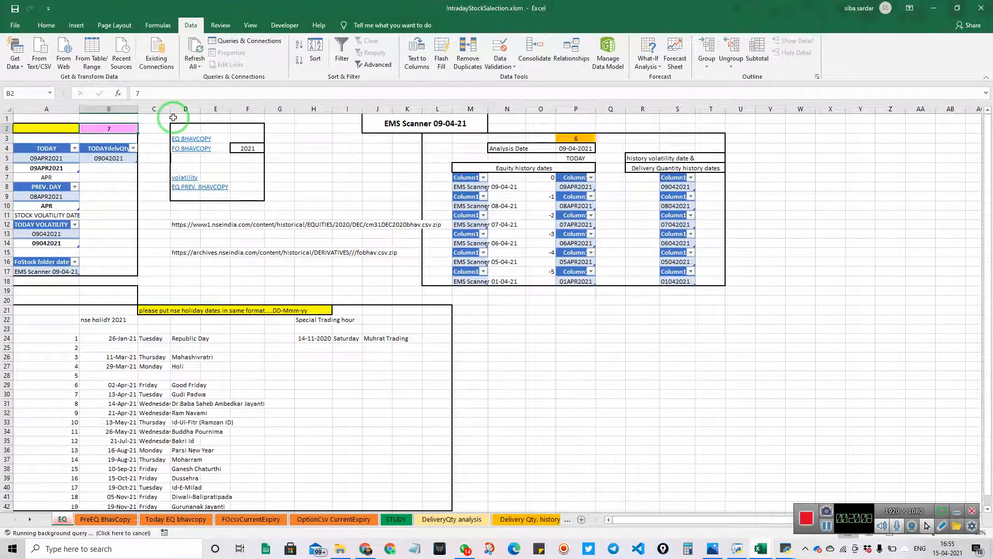
- Set cell B2 on the EQ sheet to 10, check the FoStock folder for EMS Scanner 06-04-21, and return to the workbook
left_click(107, 130)
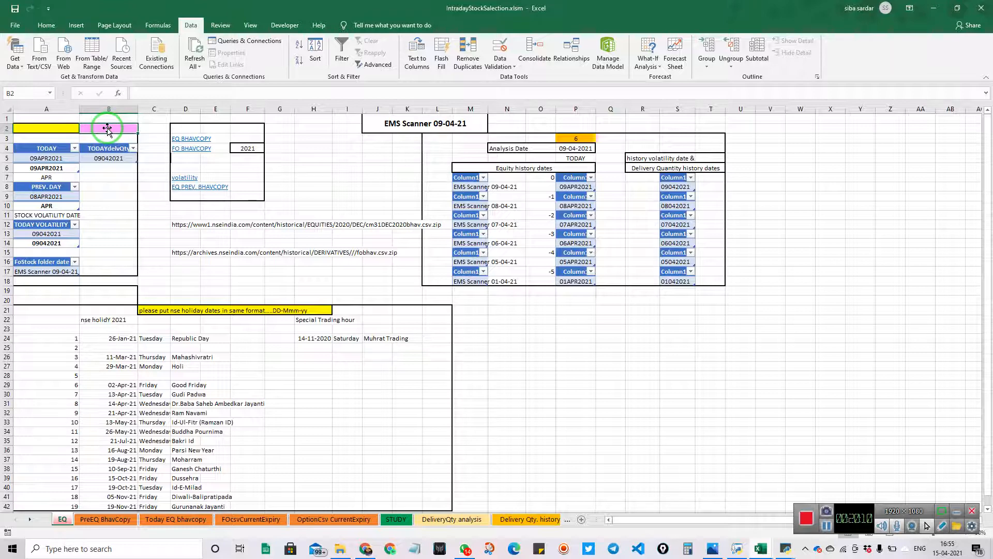
left_click(317, 185)
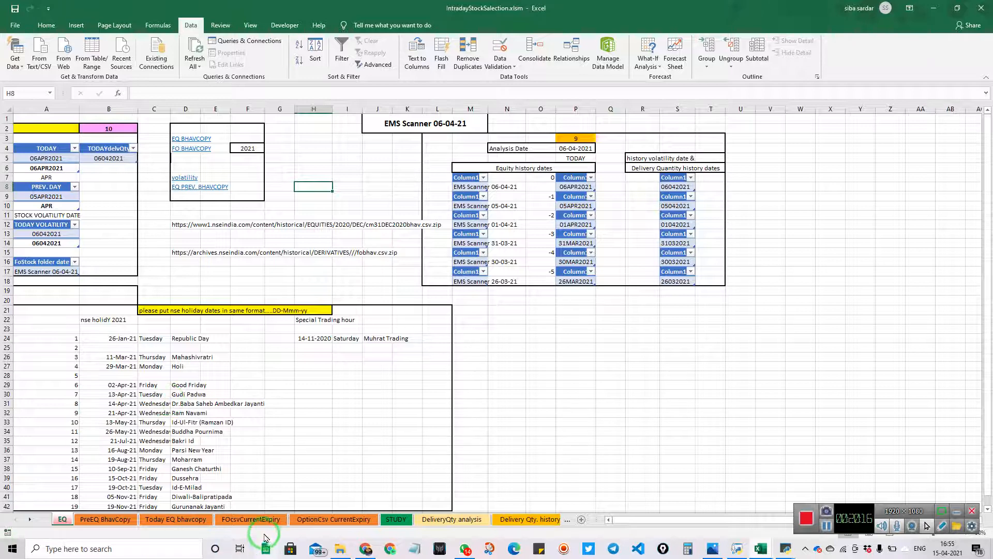
left_click(339, 549)
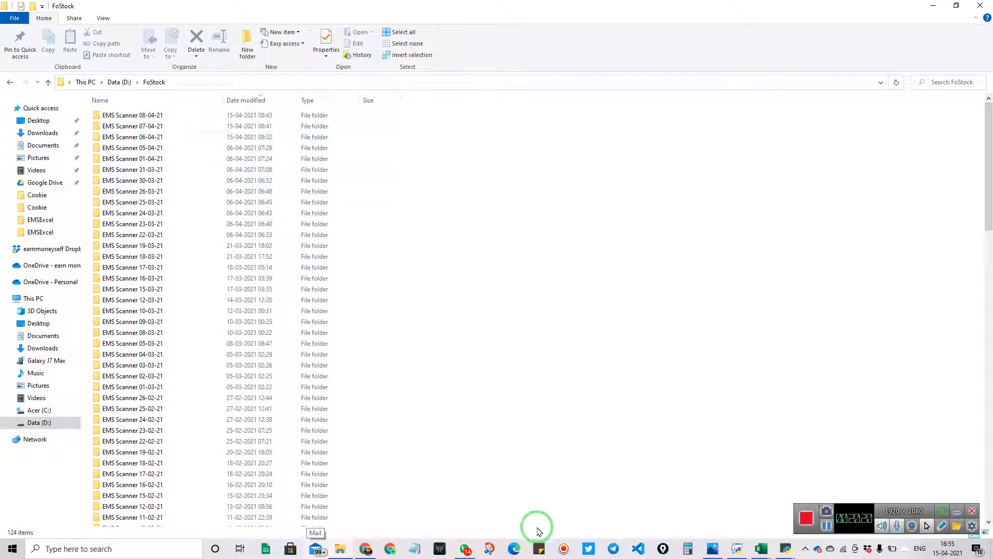
mouse_move(760, 548)
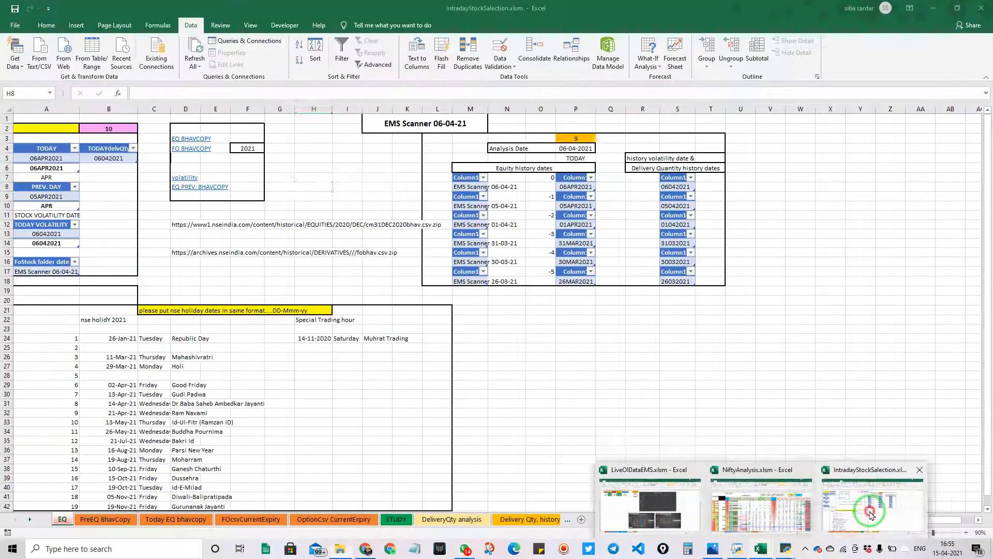
- Refresh all data in IntradayStockSelection.xlsm and check the PreEQ BhavCopy and Today EQ bhavcopy sheets
left_click(869, 510)
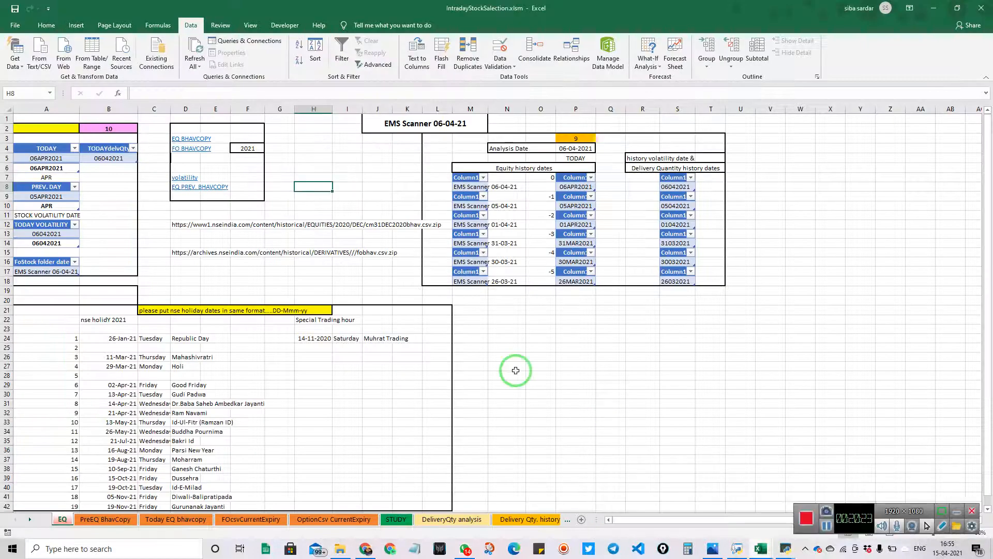
left_click(191, 45)
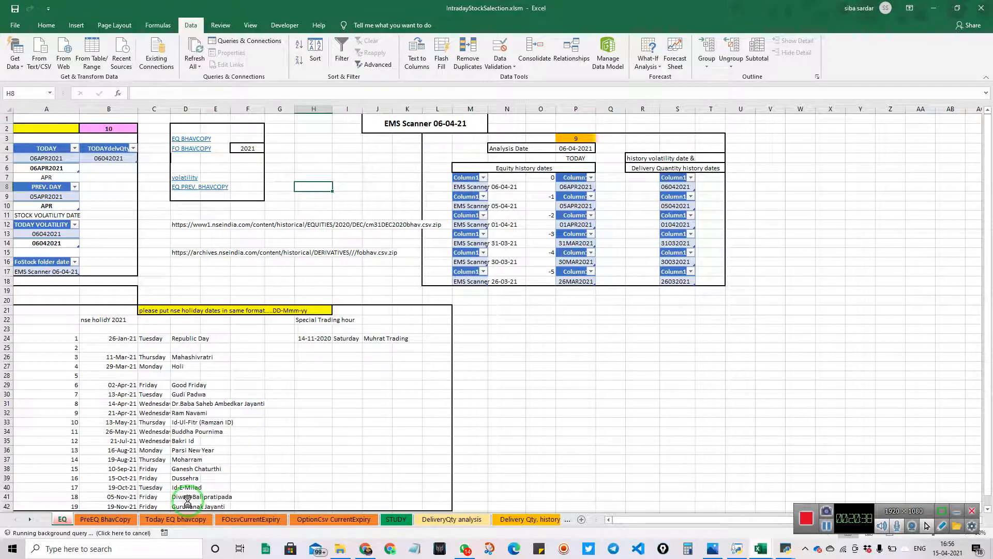
left_click(101, 520)
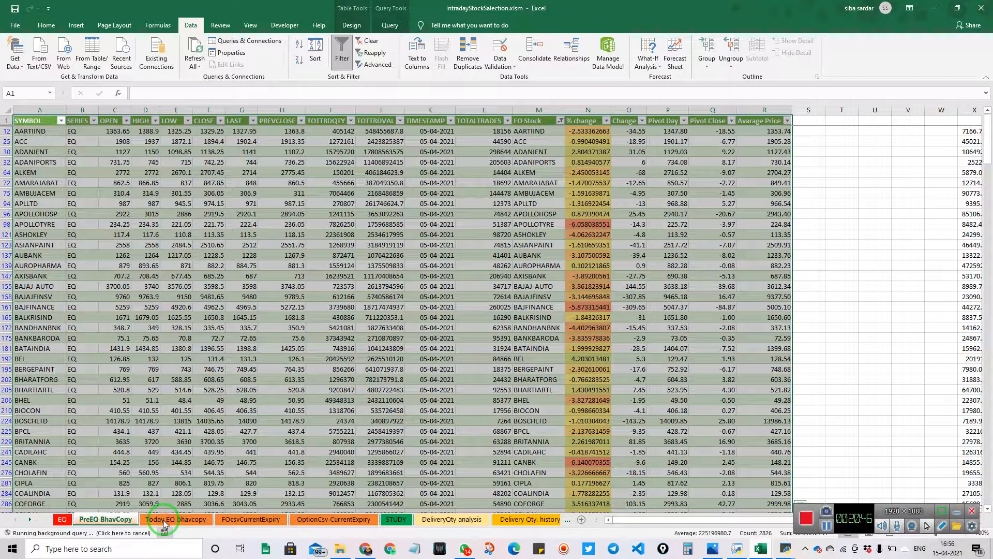
left_click(164, 522)
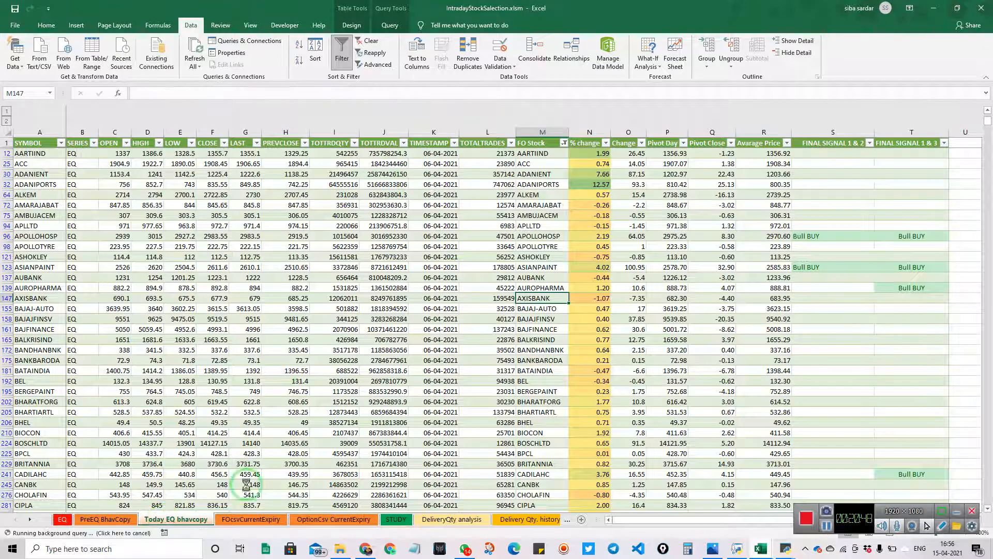
- Minimise the Python console, refresh the pivot table on the FOcsvCurrentExpiry sheet, and check its Months filter options without changing them
left_click(239, 525)
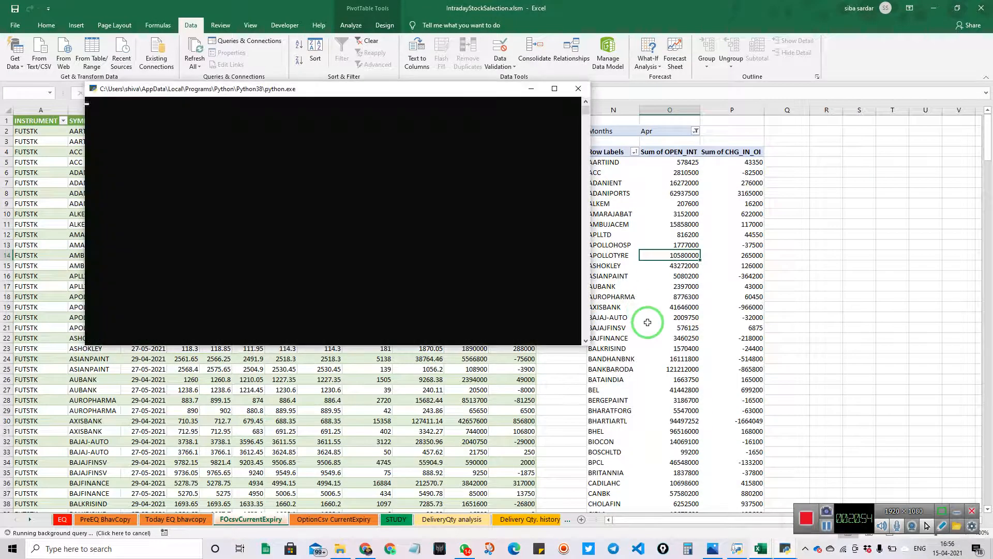
left_click(533, 89)
left_click(678, 225)
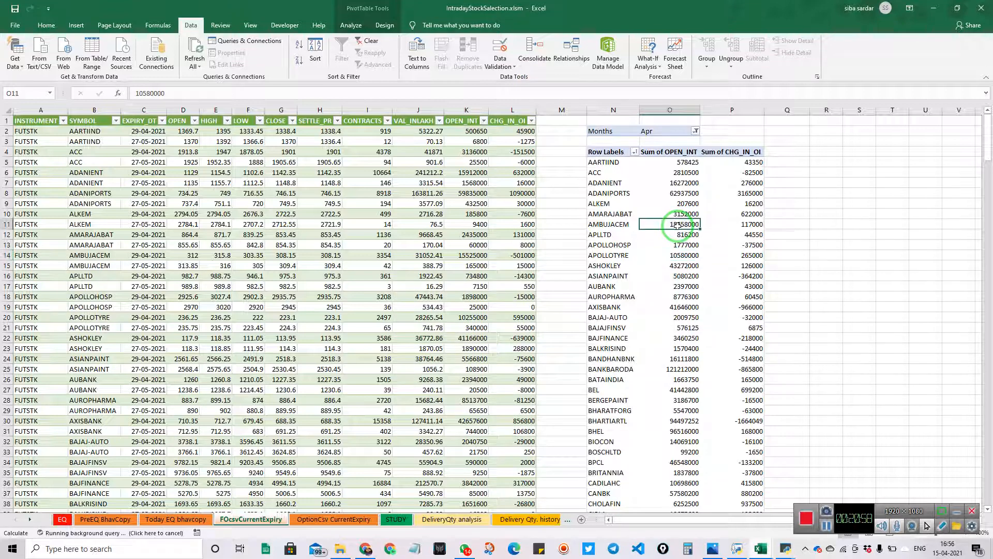
right_click(678, 225)
left_click(708, 275)
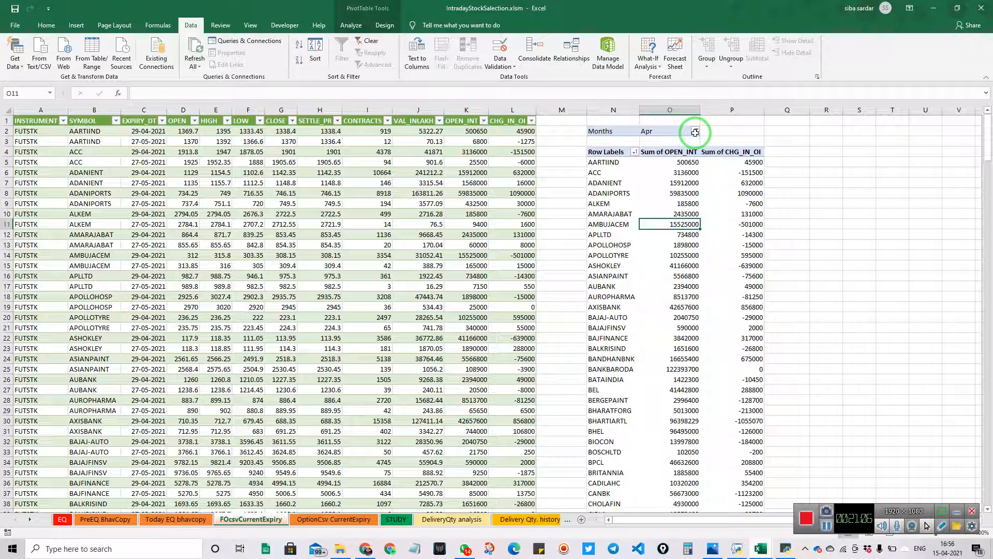
left_click(695, 134)
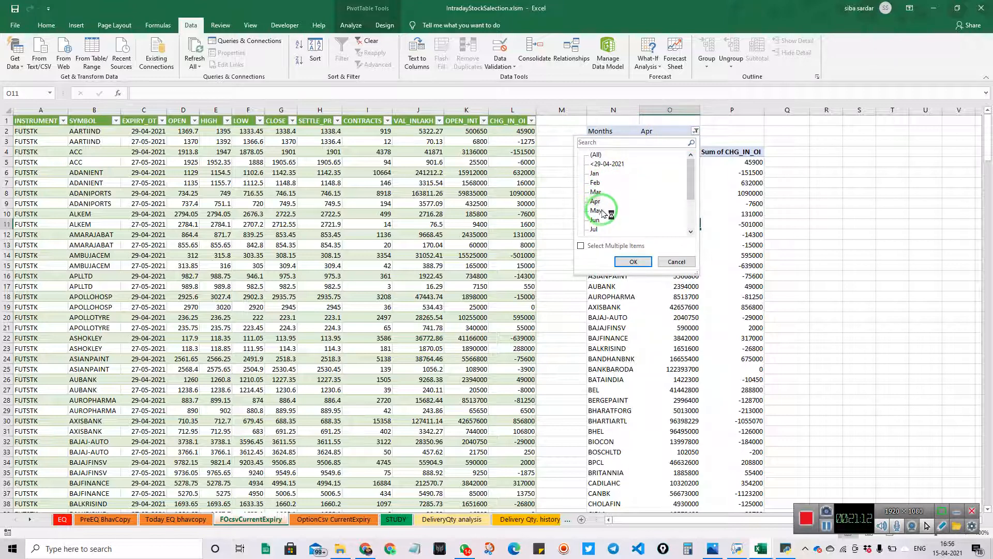
left_click(677, 261)
- Refresh the open interest pivot table on the OptionCsv CurrentExpiry sheet
left_click(326, 525)
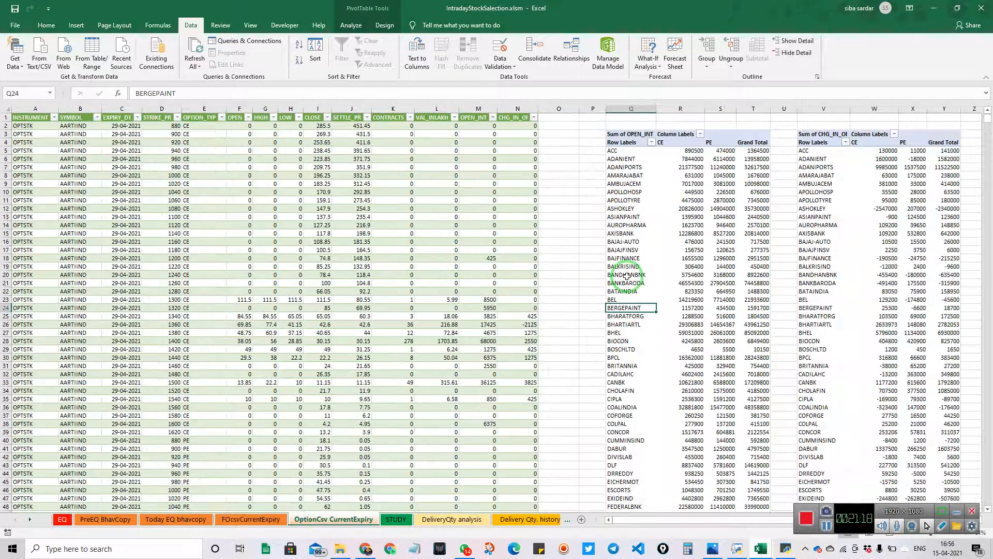
right_click(627, 276)
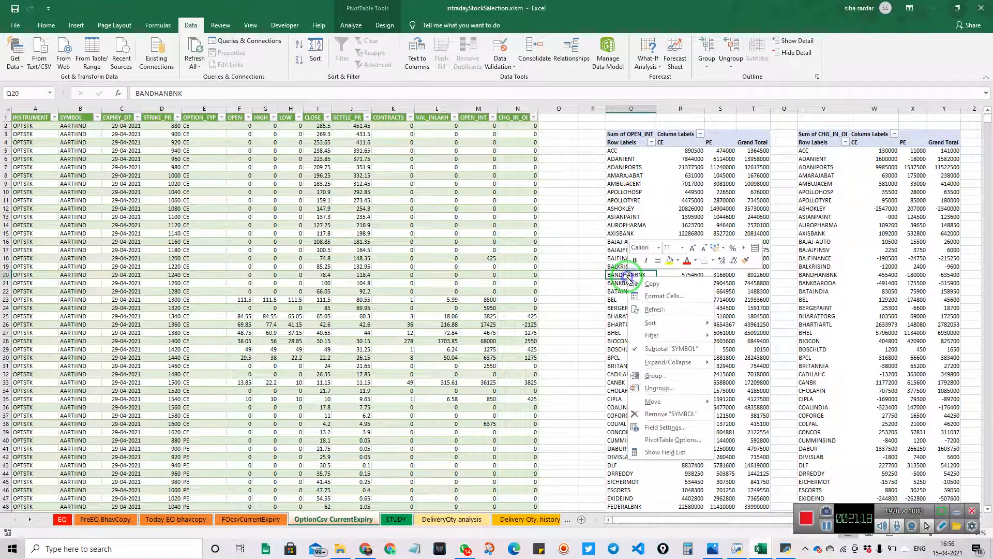
left_click(652, 307)
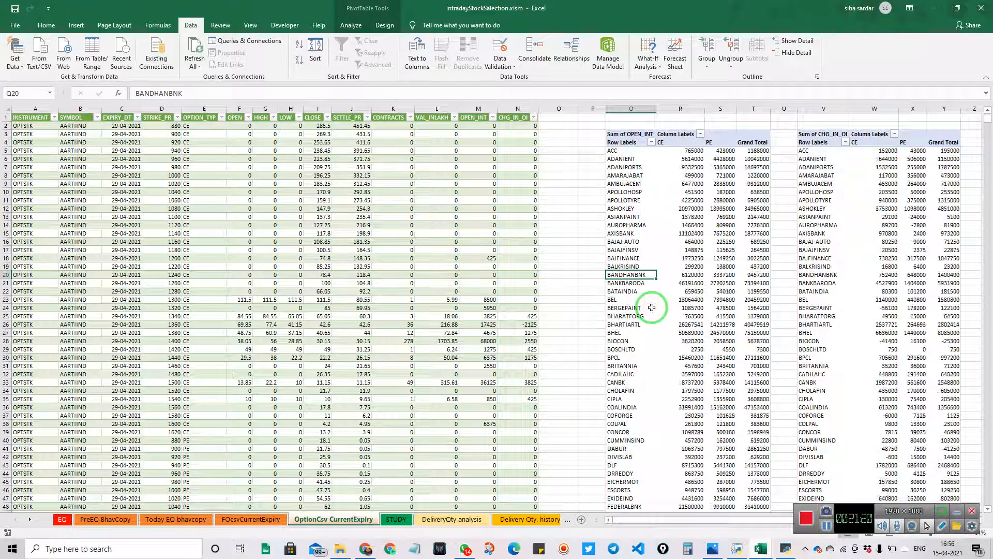
- Compare the STUDY sheet with the DeliveryQty analysis sheet and select the APOLLOHOSP row in the delivery data
left_click(396, 519)
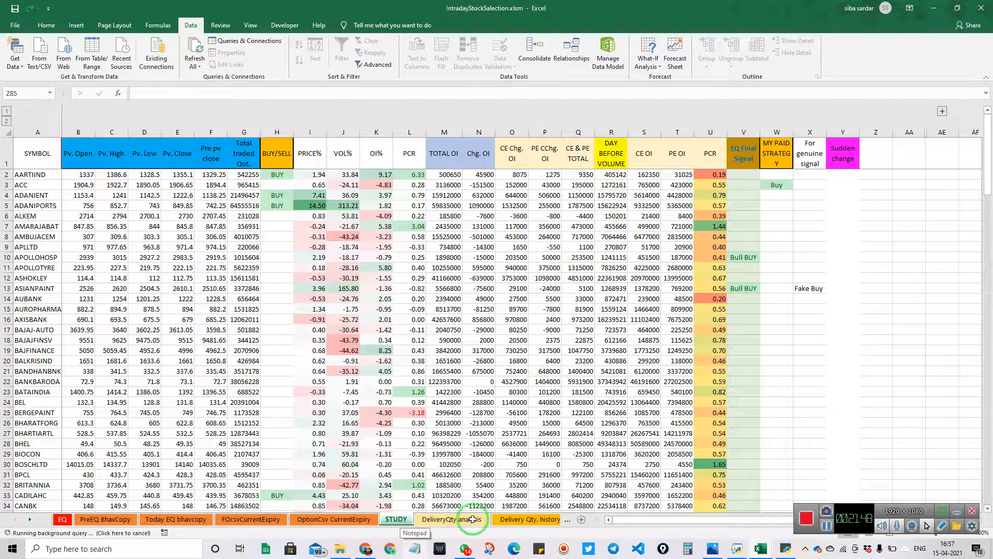
left_click(445, 521)
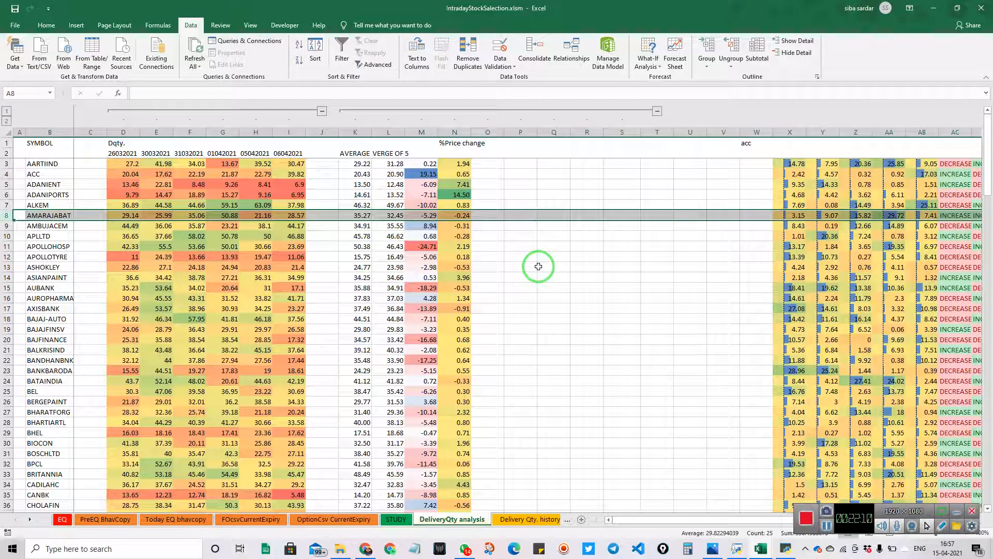
mouse_move(762, 552)
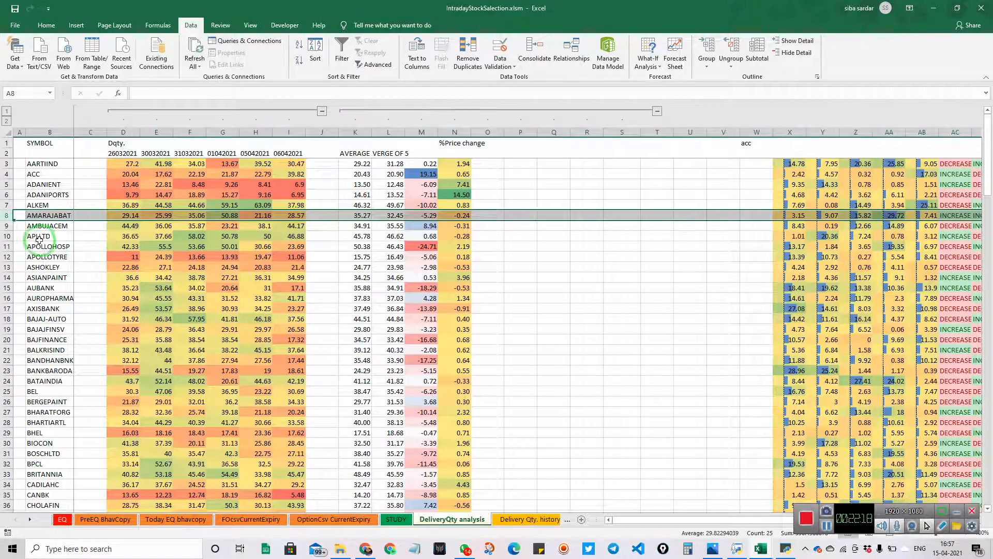
left_click(396, 519)
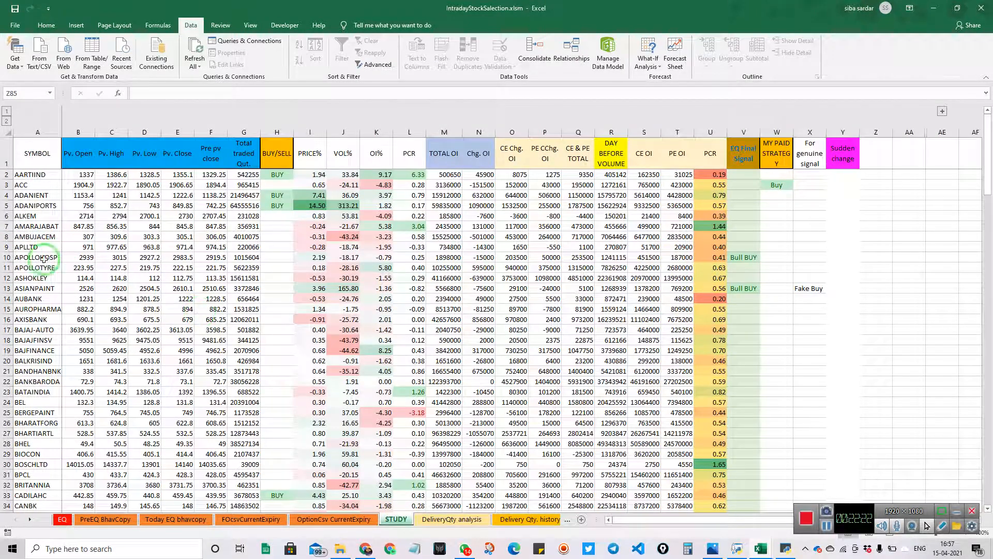
left_click(448, 524)
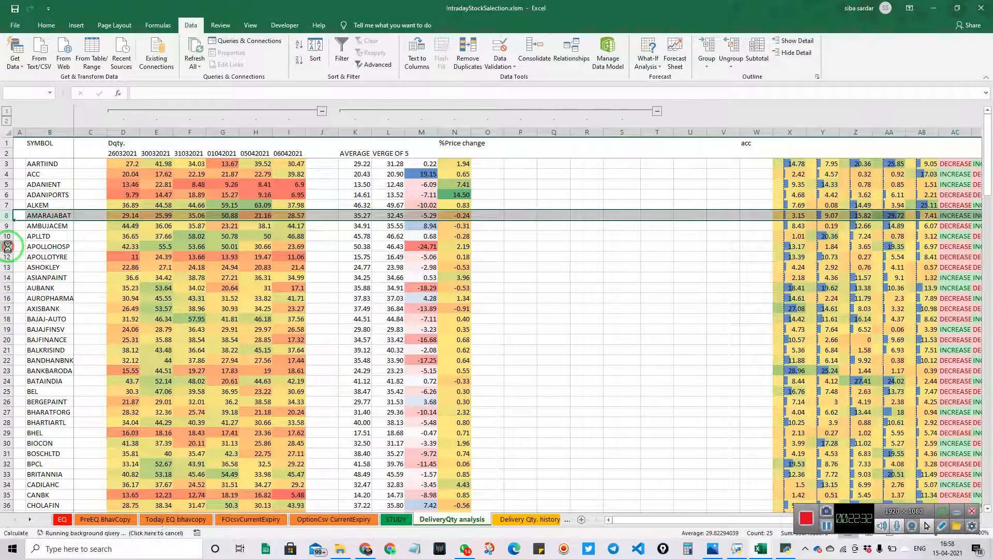
left_click(7, 246)
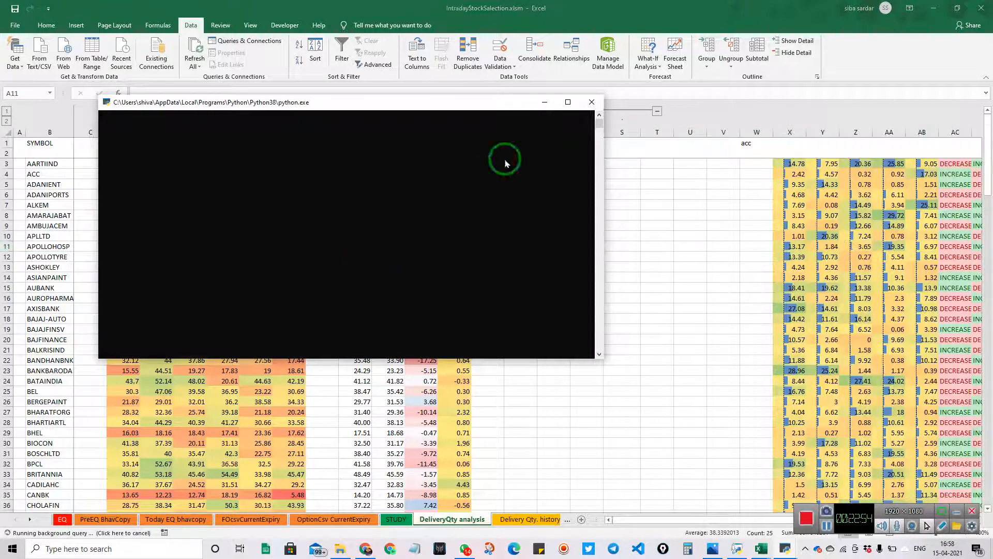
- Minimise the Python console window and switch back to IntradayStockSelection.xlsm
left_click(545, 100)
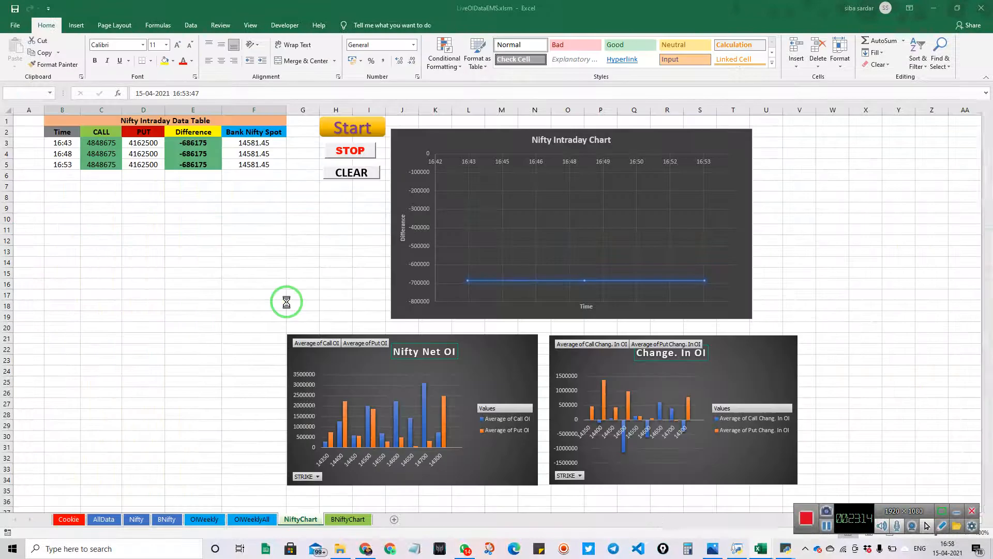
mouse_move(781, 552)
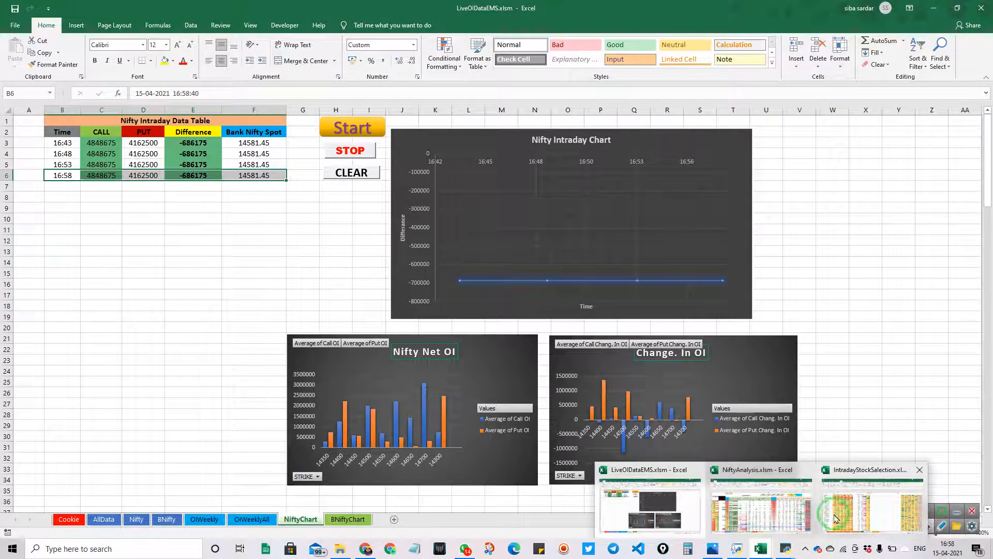
left_click(839, 522)
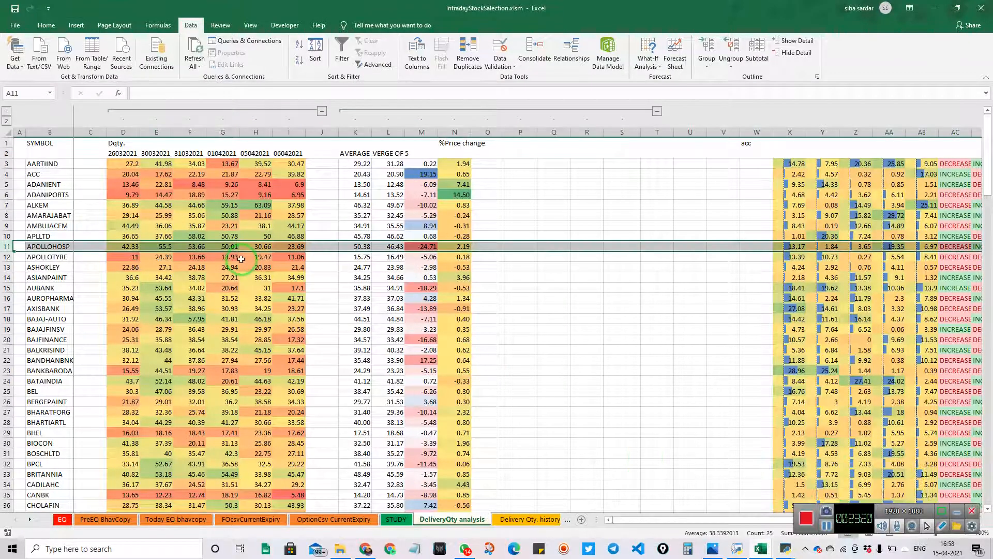
- Look through the STUDY sheet's stock list for its EQ Final Signal, paid strategy and genuine signal entries
left_click(397, 518)
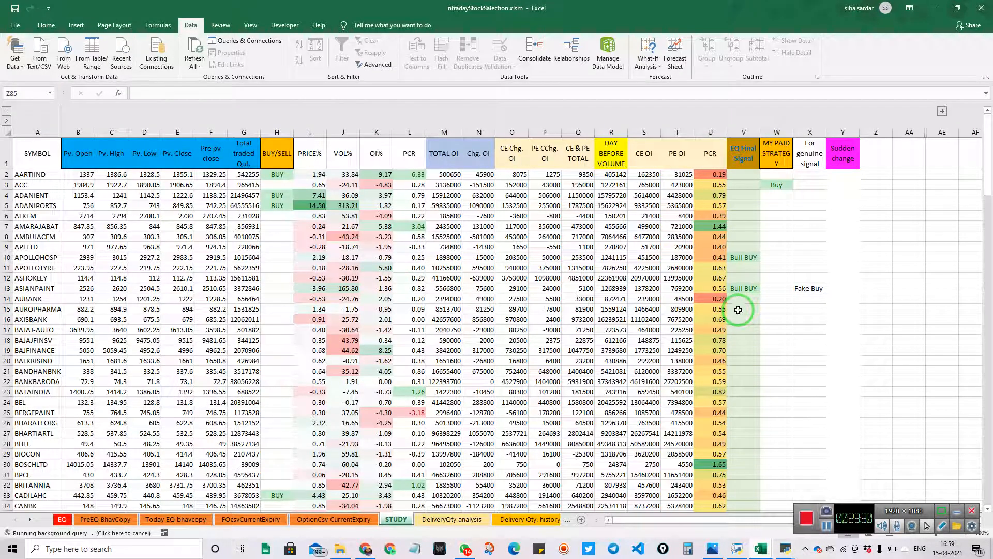
scroll(738, 309, "down", 2)
scroll(738, 309, "down", 15)
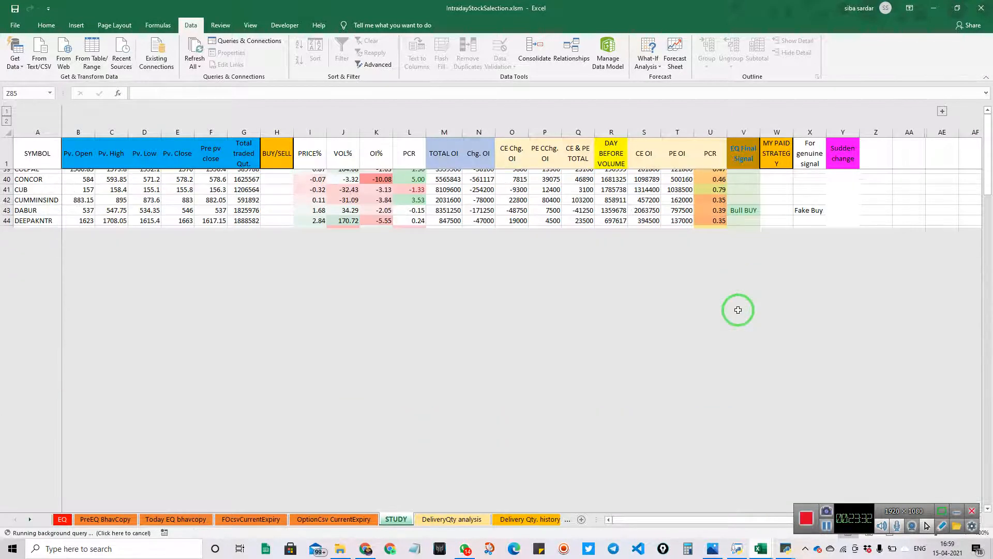
scroll(738, 309, "down", 1)
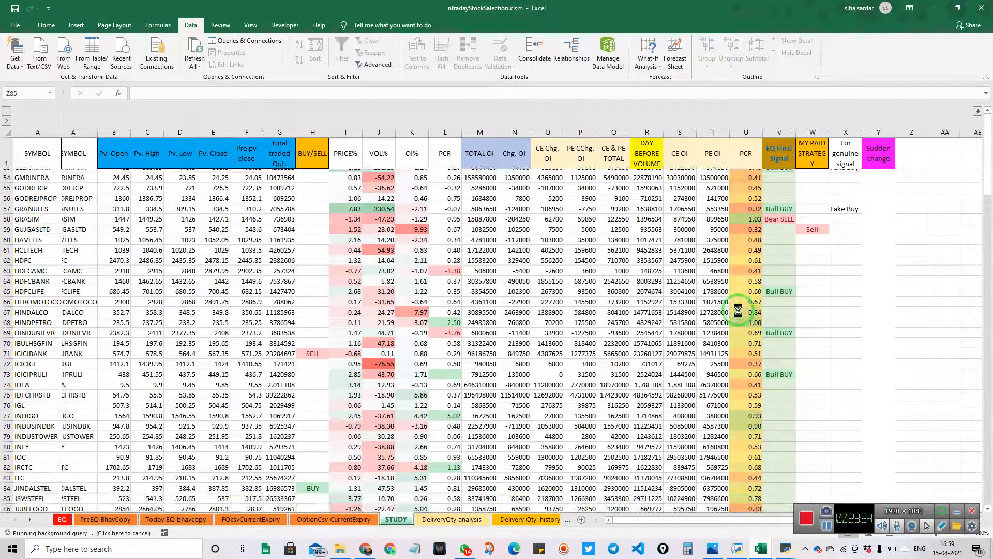
scroll(811, 249, "down", 1)
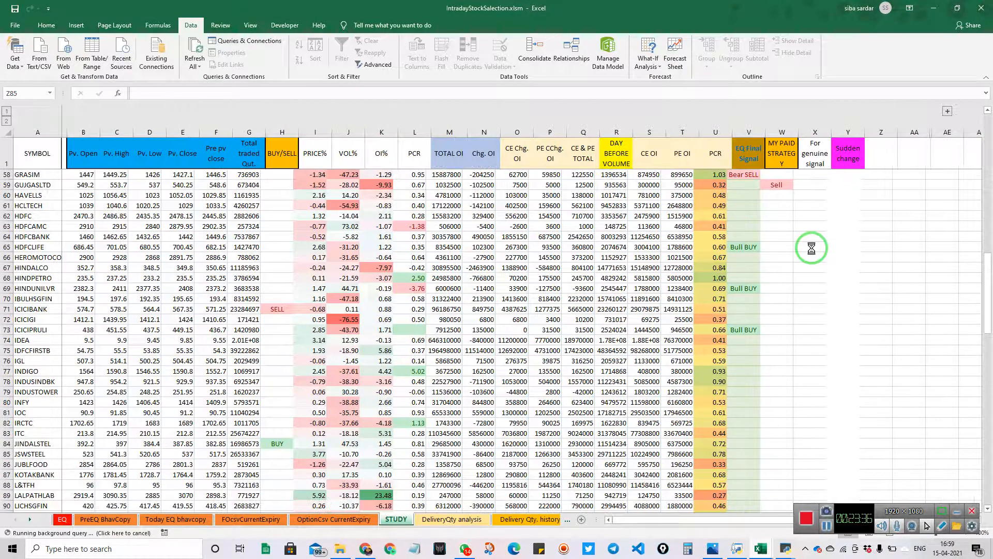
scroll(748, 248, "up", 1)
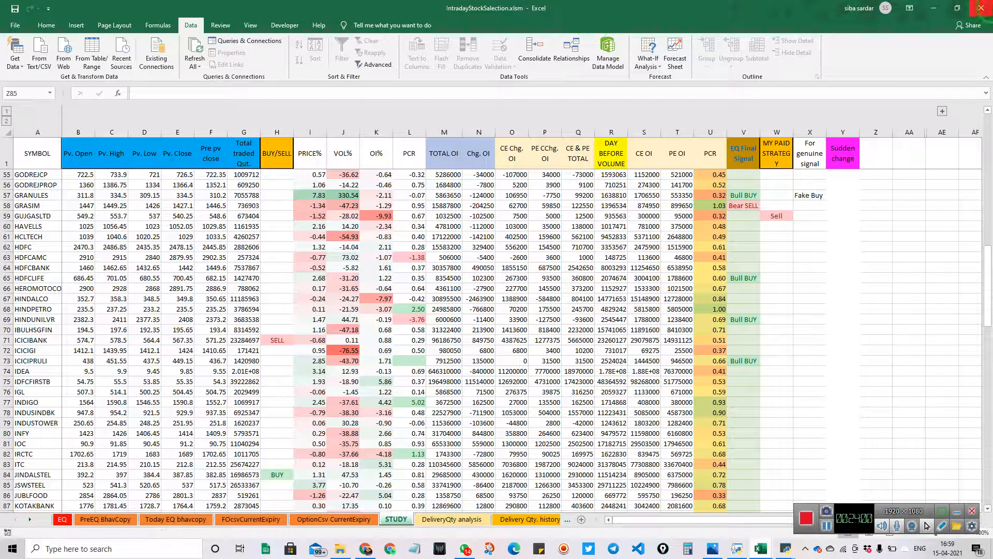
- Close IntradayStockSelection.xlsm and save its changes
left_click(981, 9)
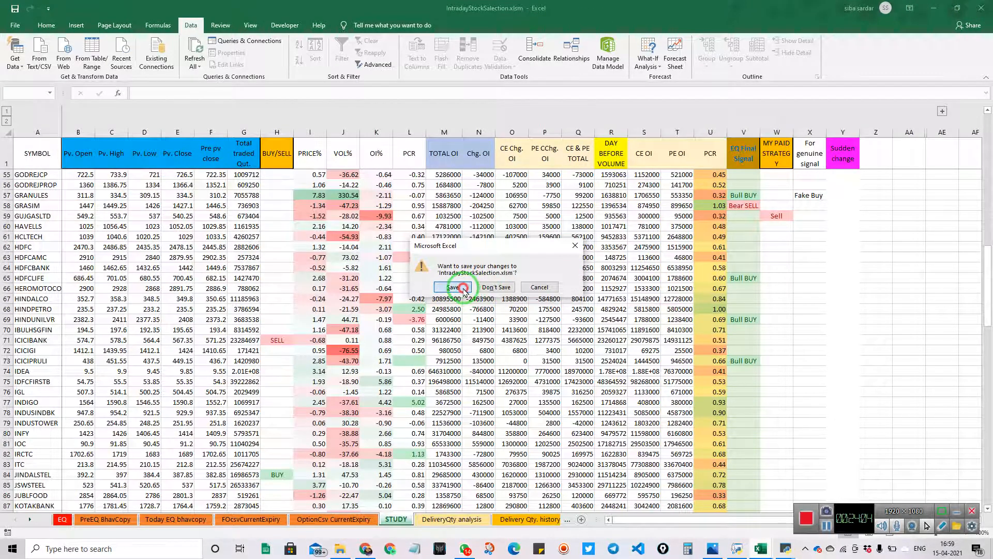
left_click(462, 288)
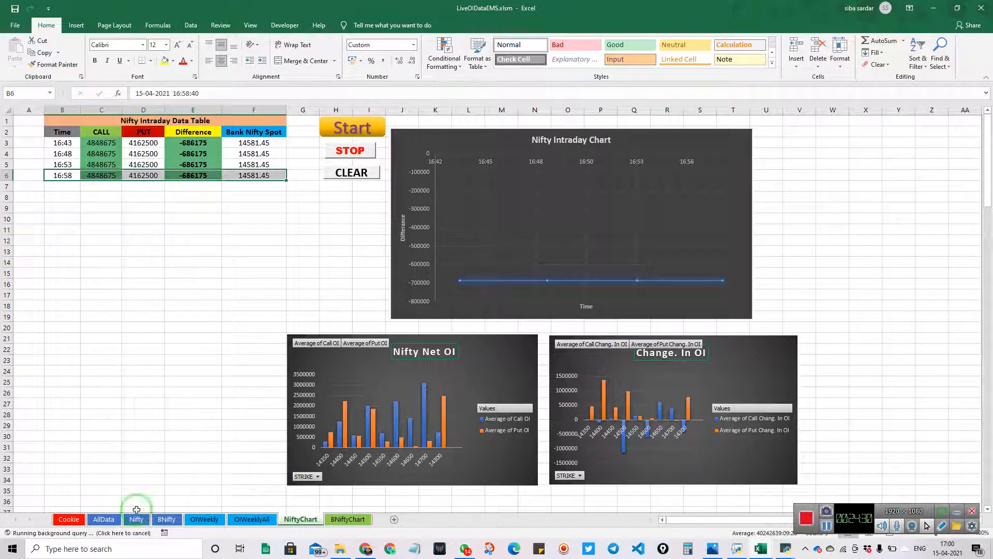
- Look over the OIWeekly, OIWeeklyAll, AllData and Nifty sheets of LiveOIDataEMS.xlsm while its queries run
left_click(205, 521)
left_click(233, 522)
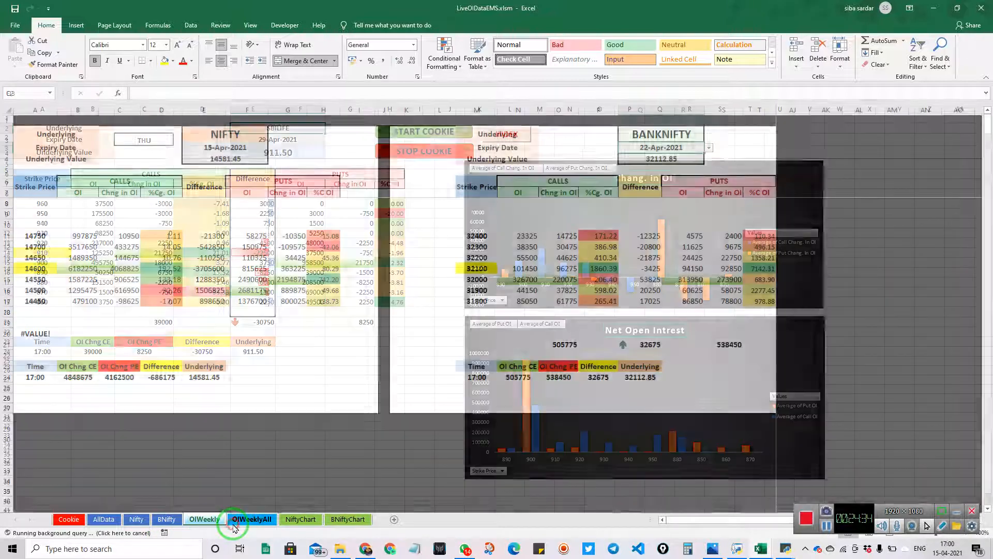
left_click(337, 523)
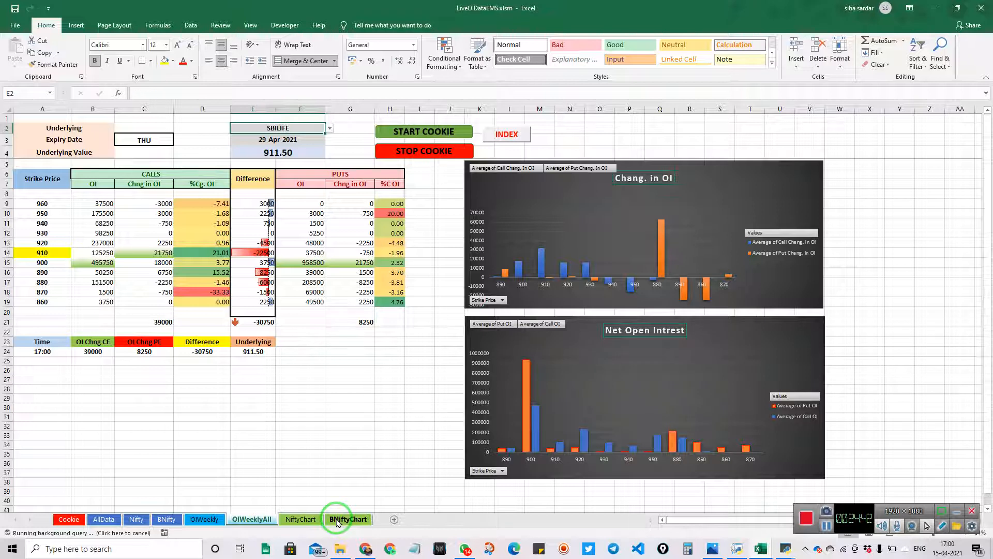
left_click(320, 520)
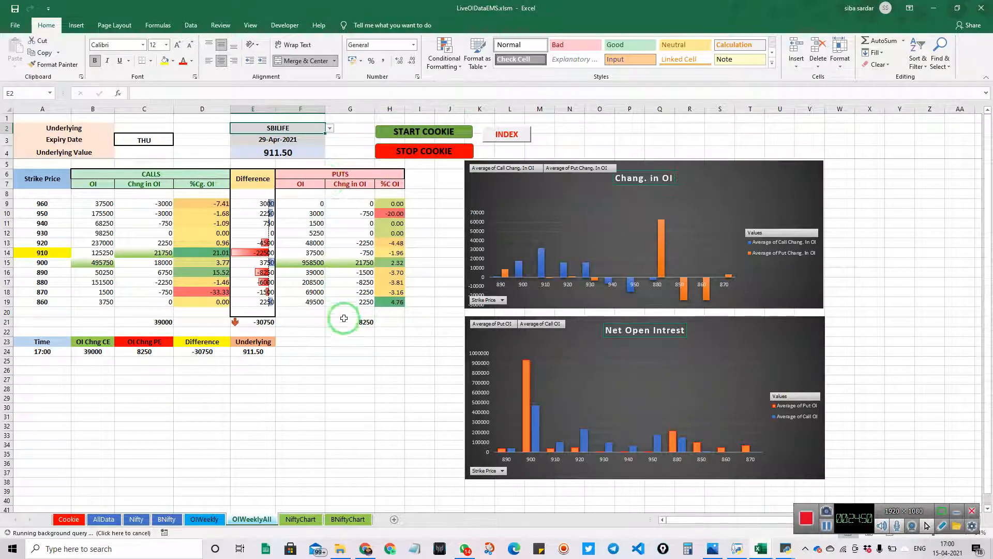
left_click(103, 519)
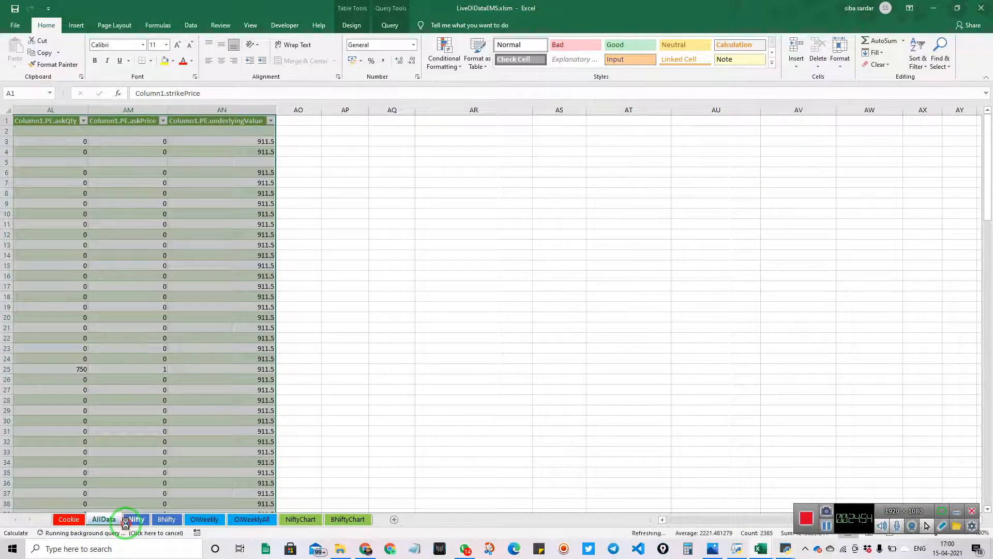
left_click(166, 519)
left_click(137, 522)
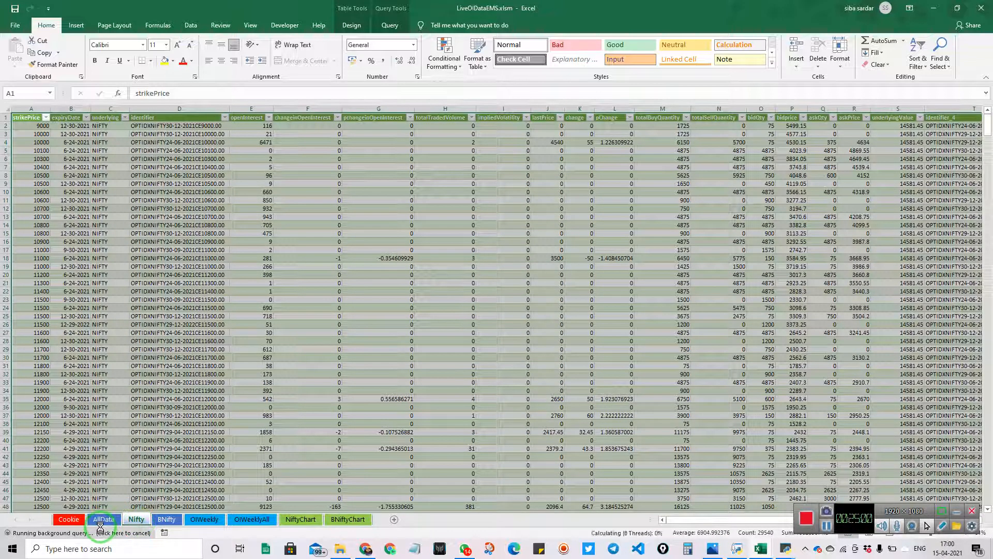
left_click(98, 520)
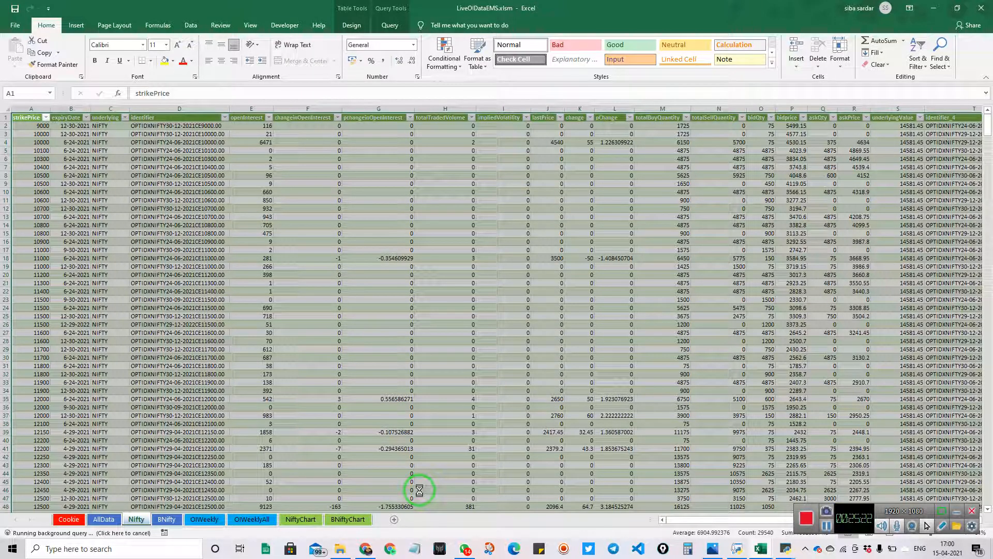
mouse_move(767, 545)
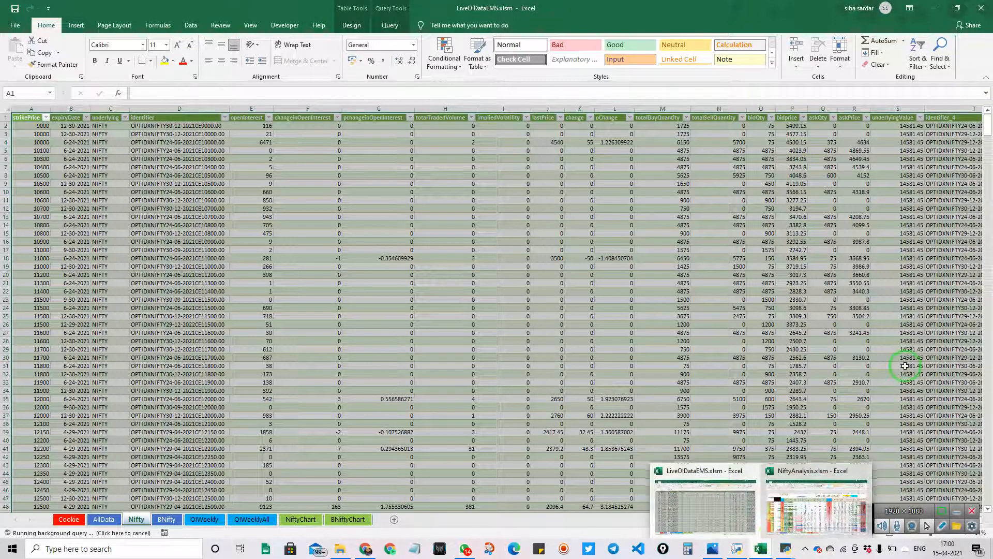